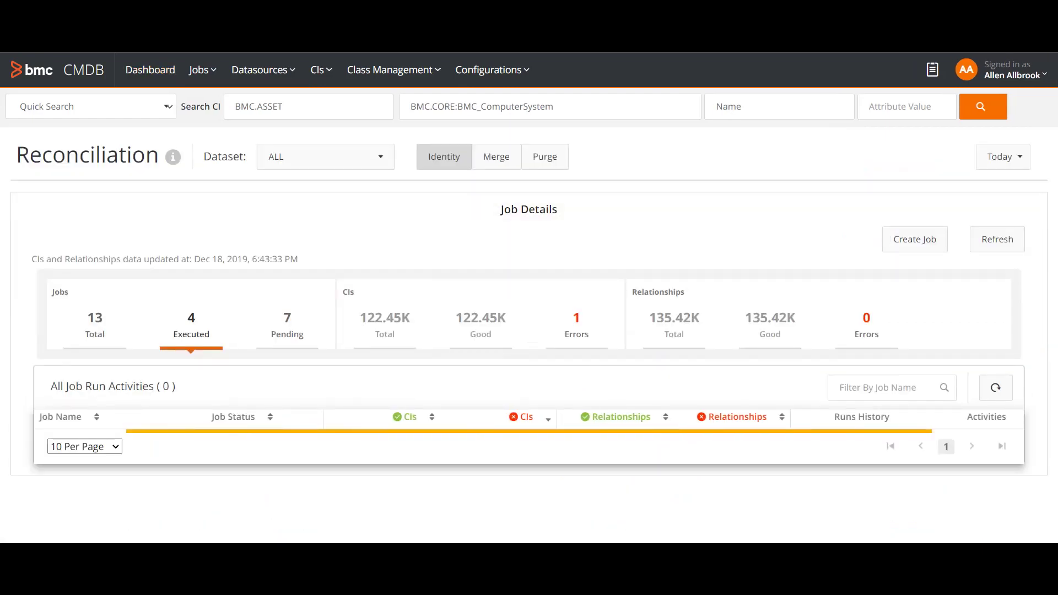
# Create a CI of class BMC.CORE:BMC_ComputerSystem in the ExcelDataSet dataset, keeping the default name and short description.
pyautogui.scroll(-1, 529, 297)
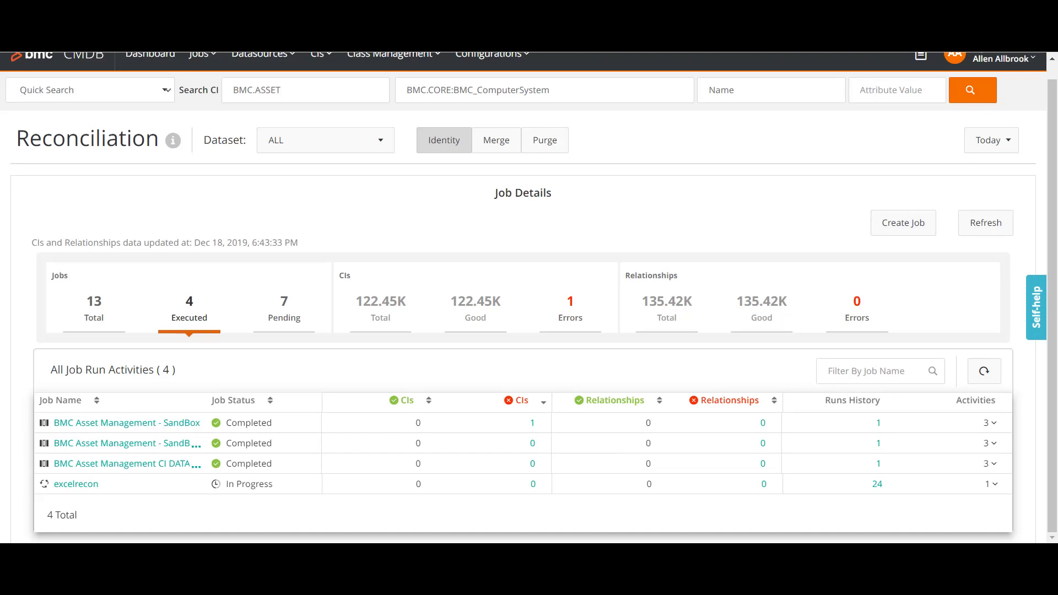
pyautogui.scroll(1, 528, 297)
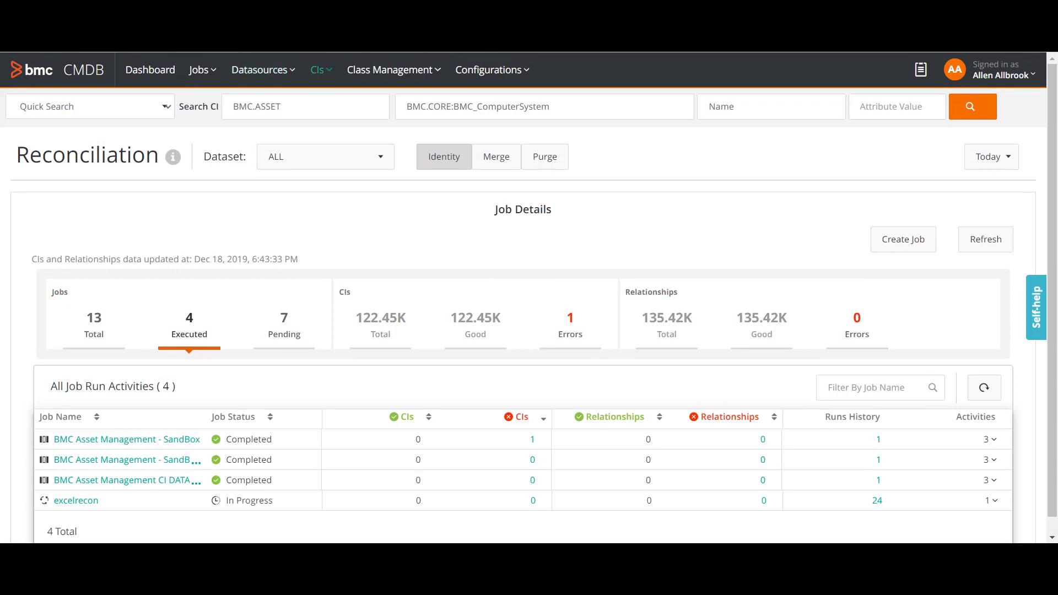
pyautogui.click(320, 69)
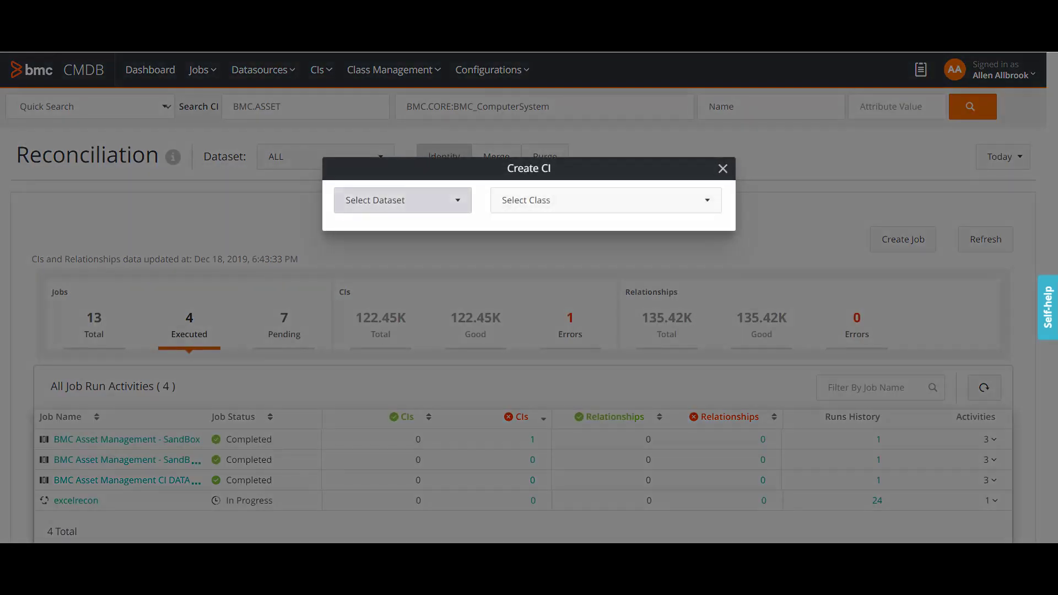
pyautogui.click(402, 200)
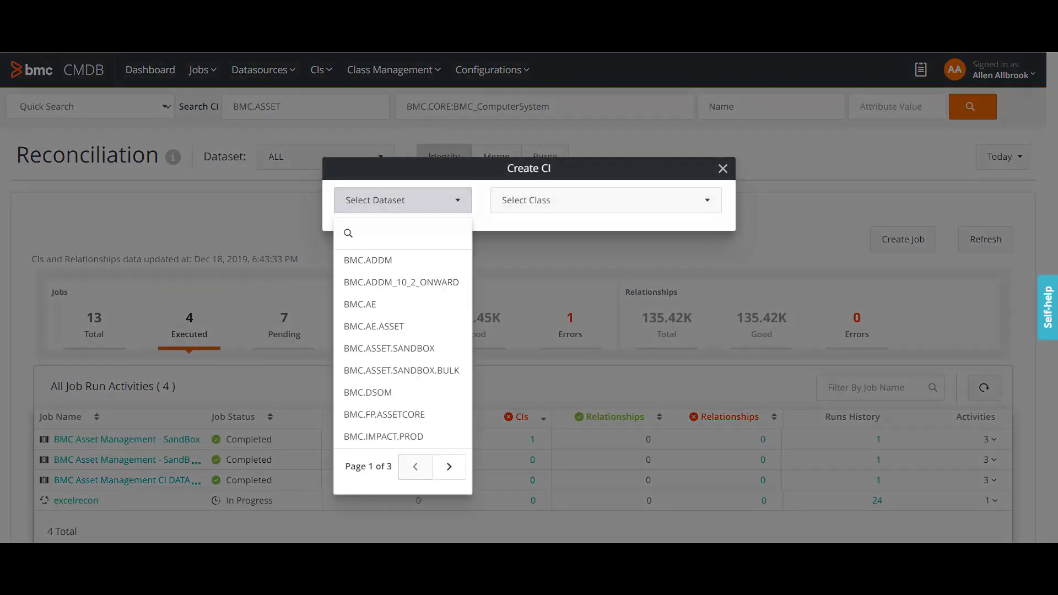
pyautogui.click(449, 466)
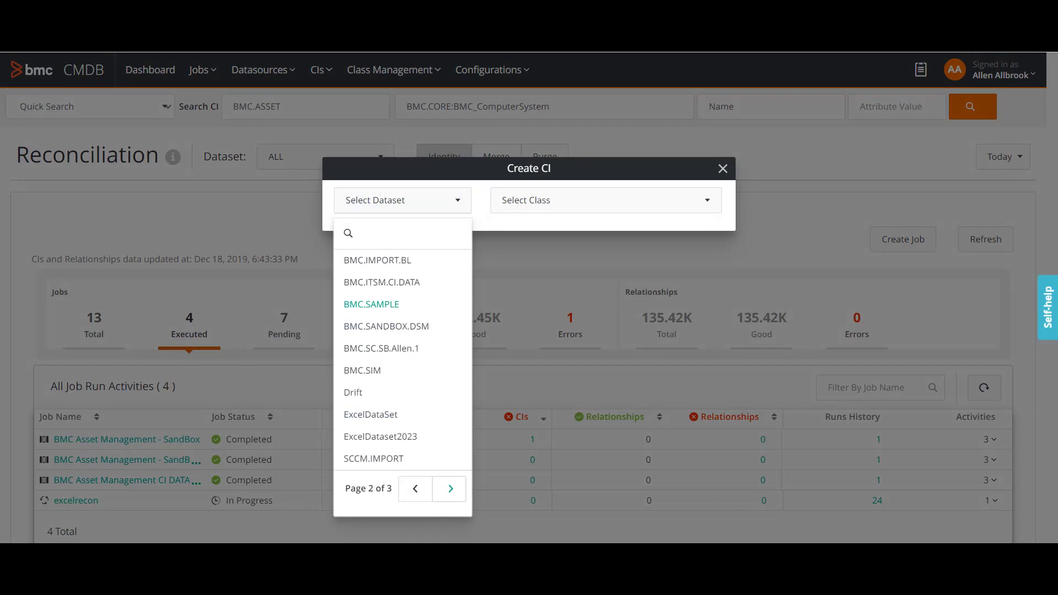
pyautogui.click(370, 414)
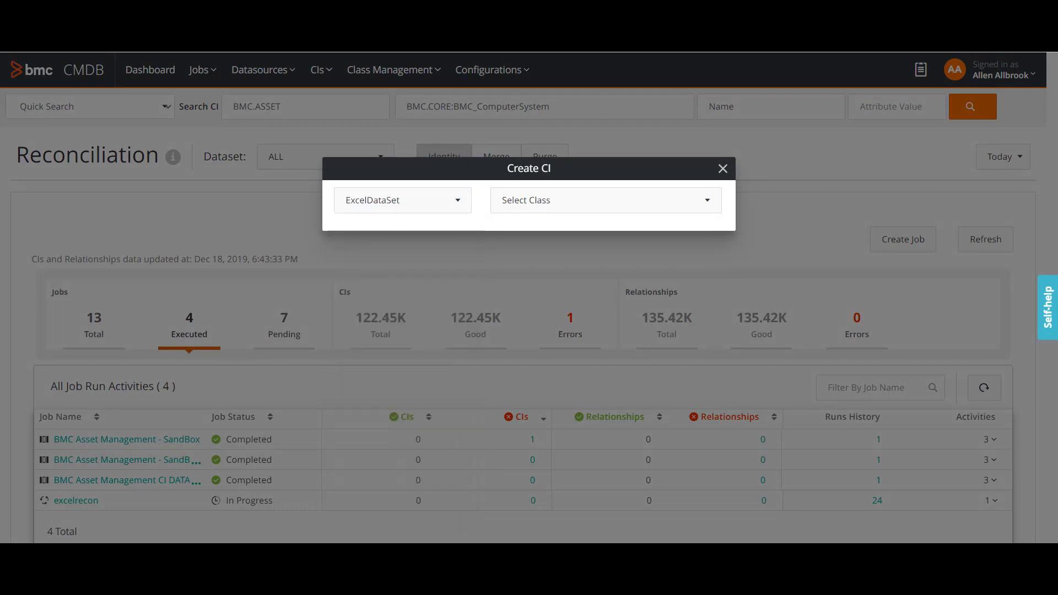
pyautogui.click(606, 200)
pyautogui.scroll(-3, 550, 361)
pyautogui.scroll(-2, 550, 384)
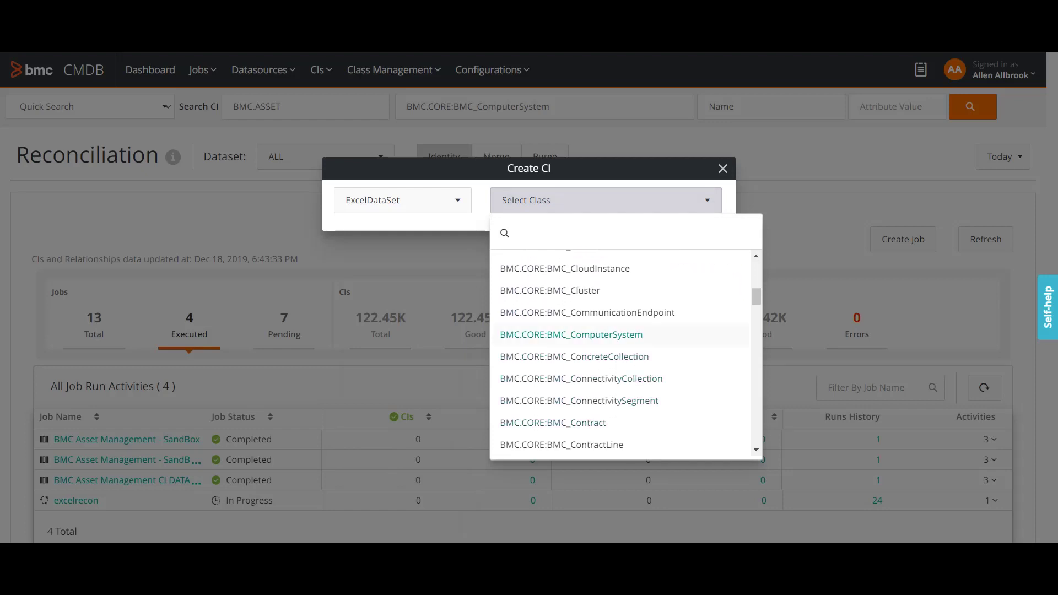
pyautogui.click(571, 334)
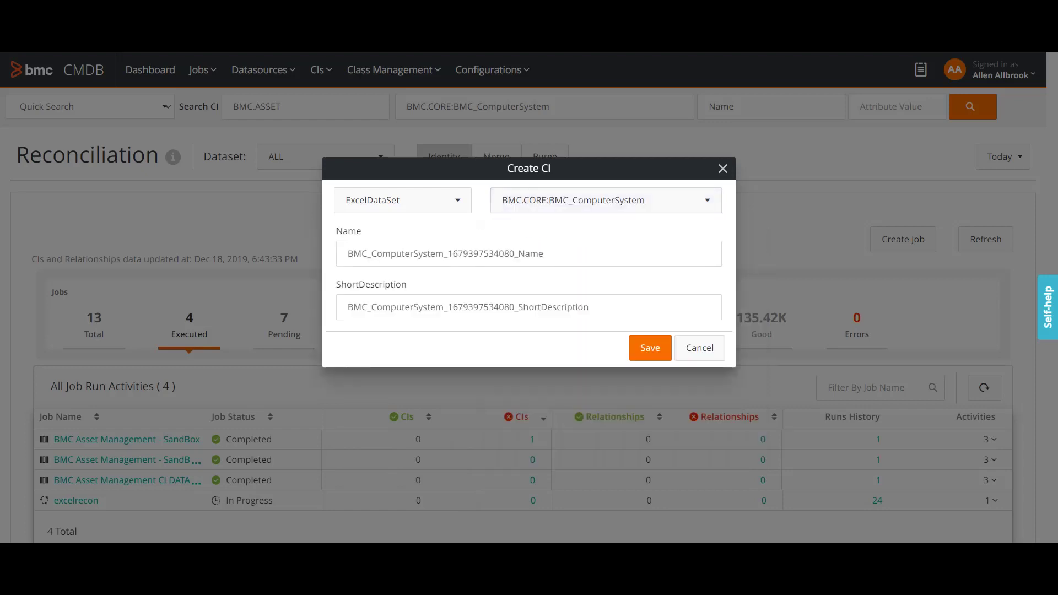
pyautogui.click(650, 347)
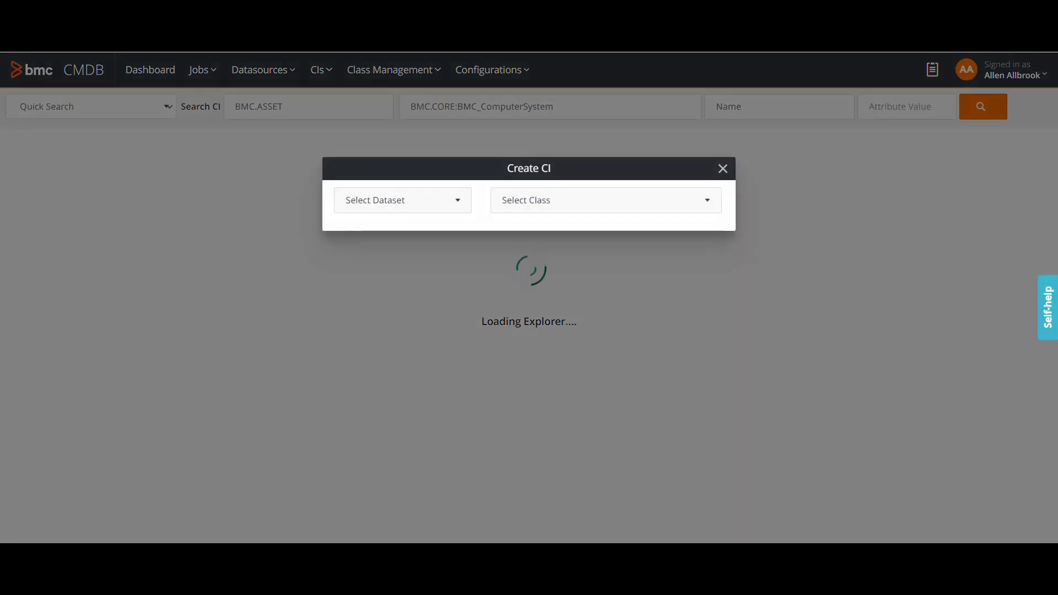
# Create a second BMC.CORE:BMC_ComputerSystem CI in the ExcelDataSet dataset with the default name and short description.
pyautogui.click(402, 200)
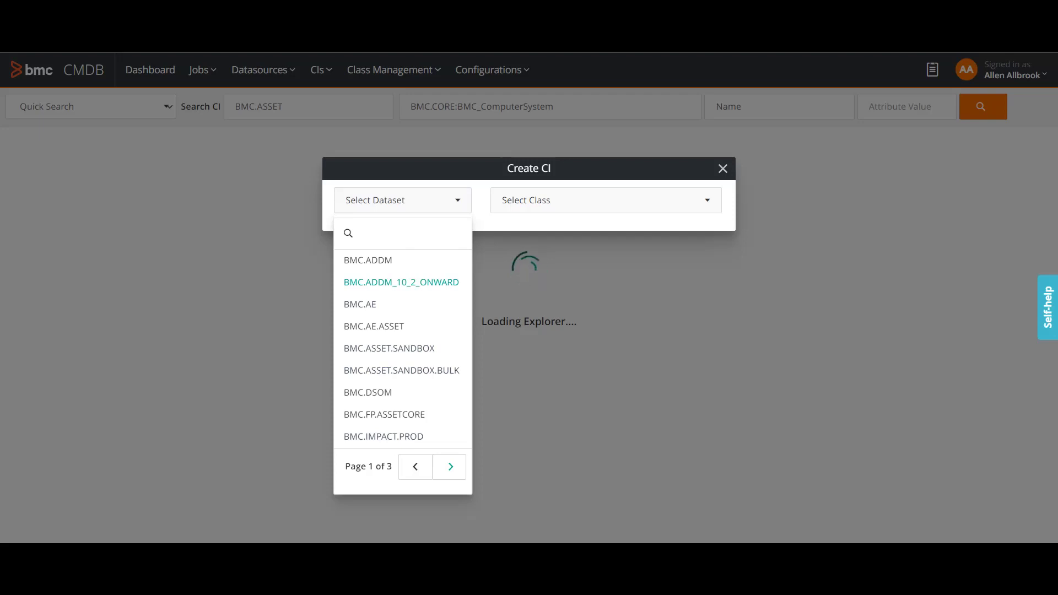
pyautogui.click(403, 233)
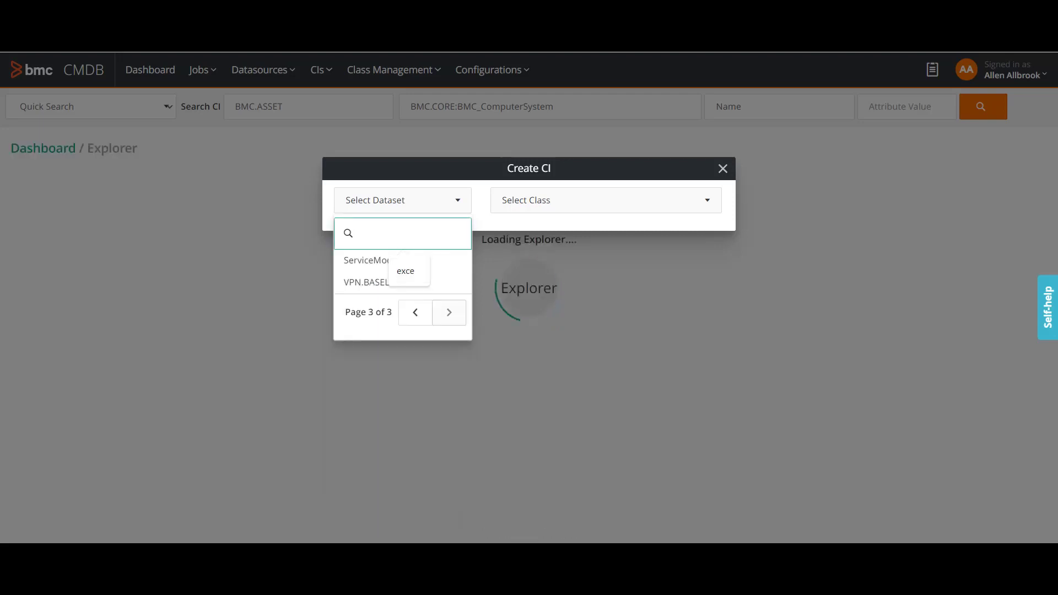
pyautogui.click(415, 312)
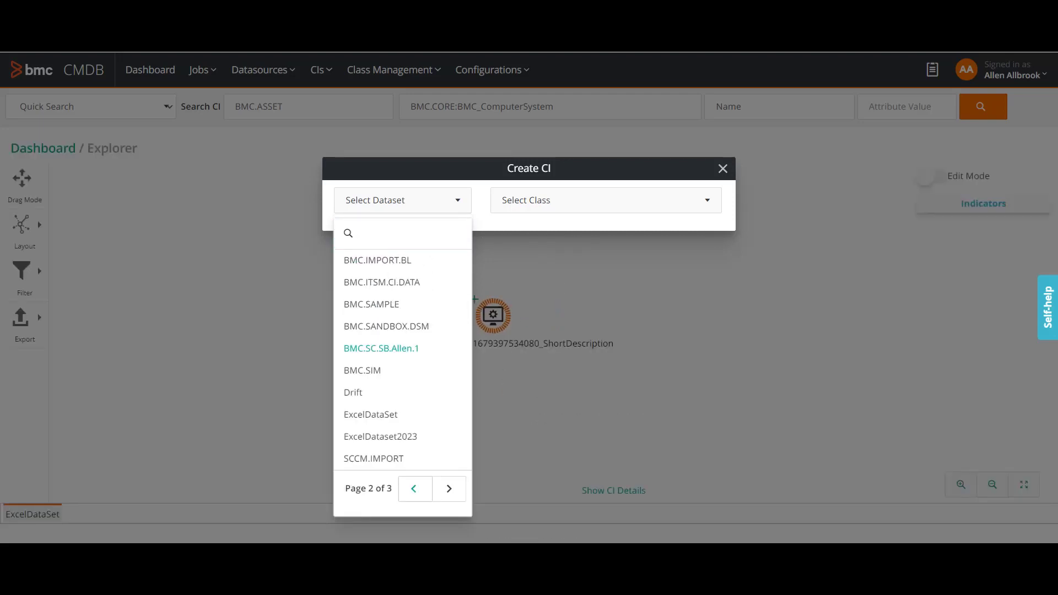
pyautogui.click(371, 414)
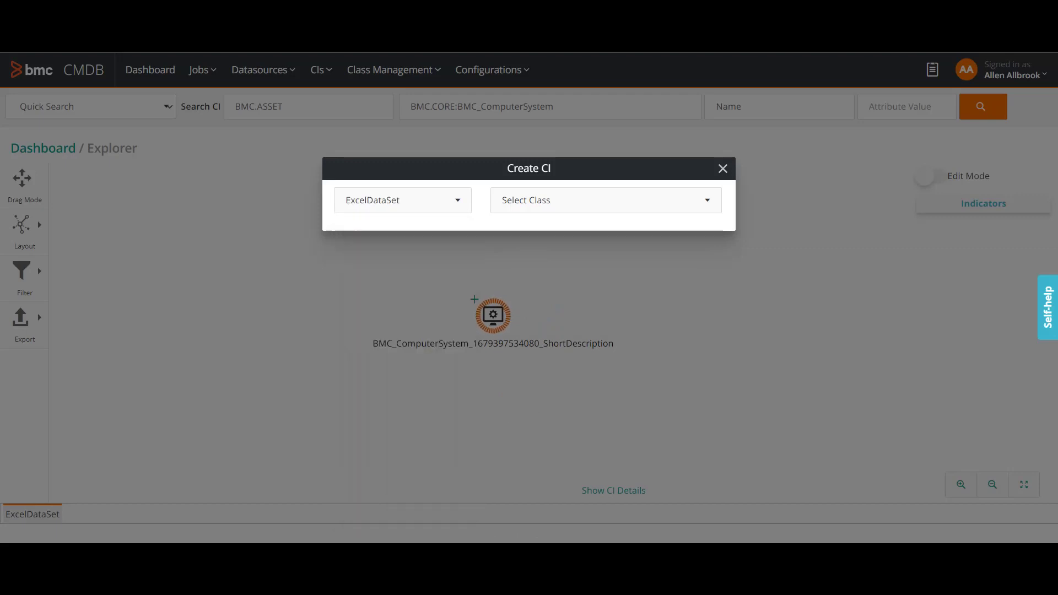
pyautogui.click(605, 201)
pyautogui.scroll(-5, 573, 292)
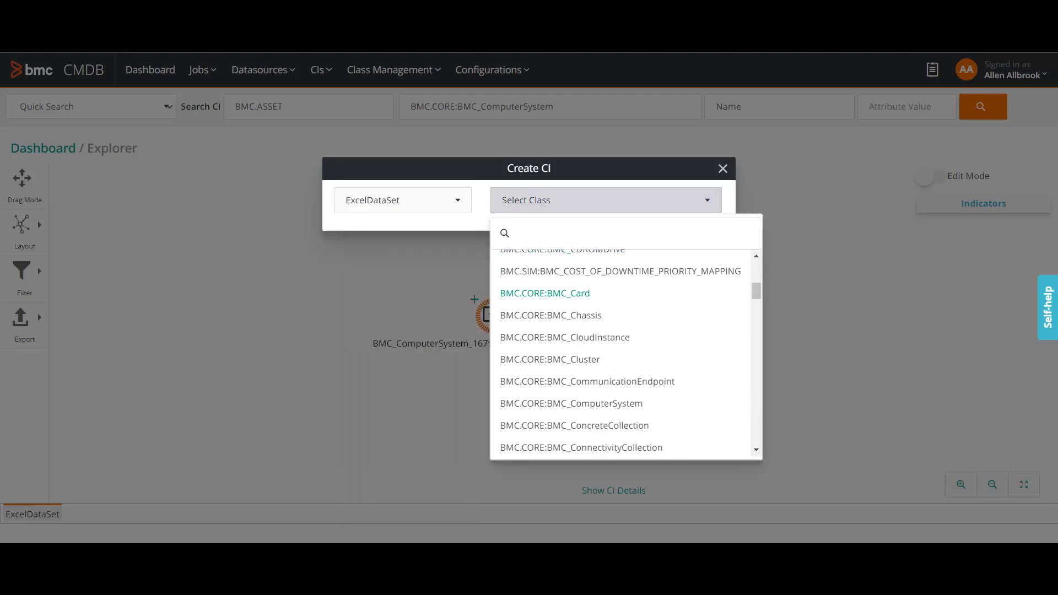
pyautogui.scroll(-2, 573, 297)
pyautogui.scroll(1, 573, 311)
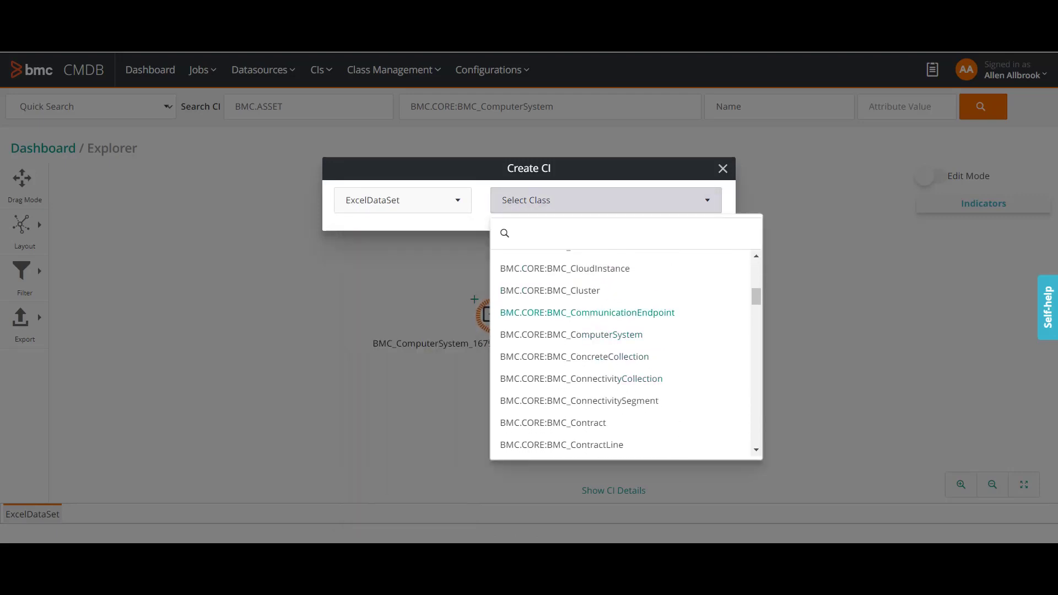
pyautogui.click(571, 334)
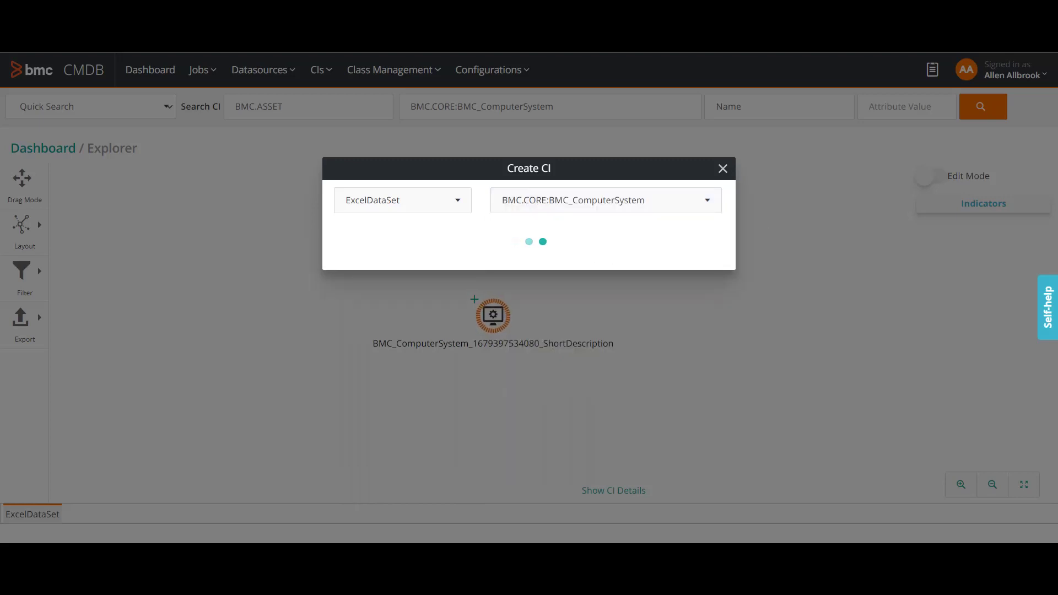
pyautogui.click(649, 348)
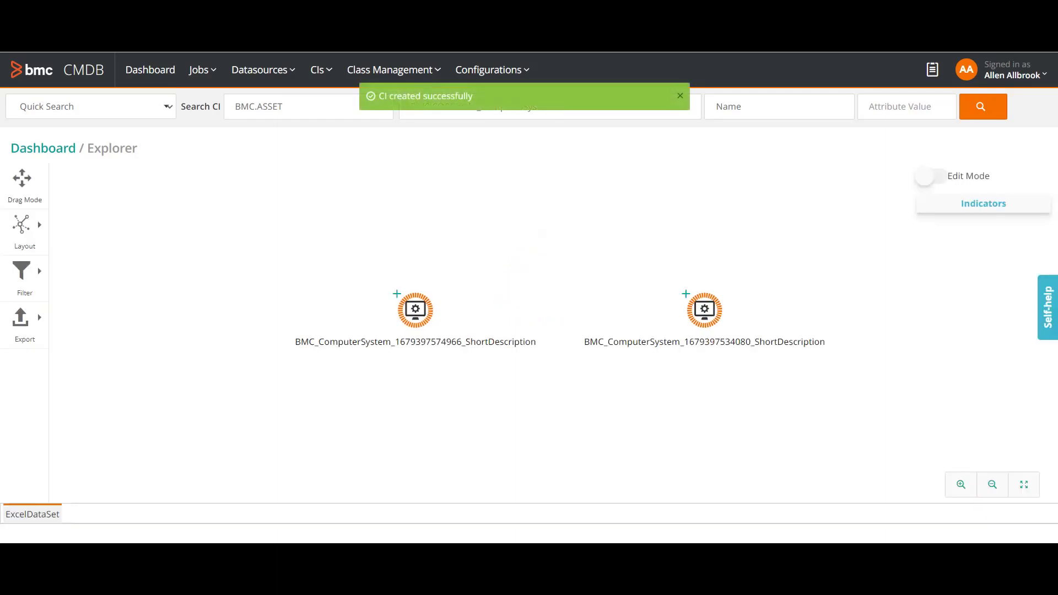
# Create a CI of class BMC.CORE:BMC_ComputerSystem in the ExcelDataset2023 dataset with the default attribute values.
pyautogui.click(320, 69)
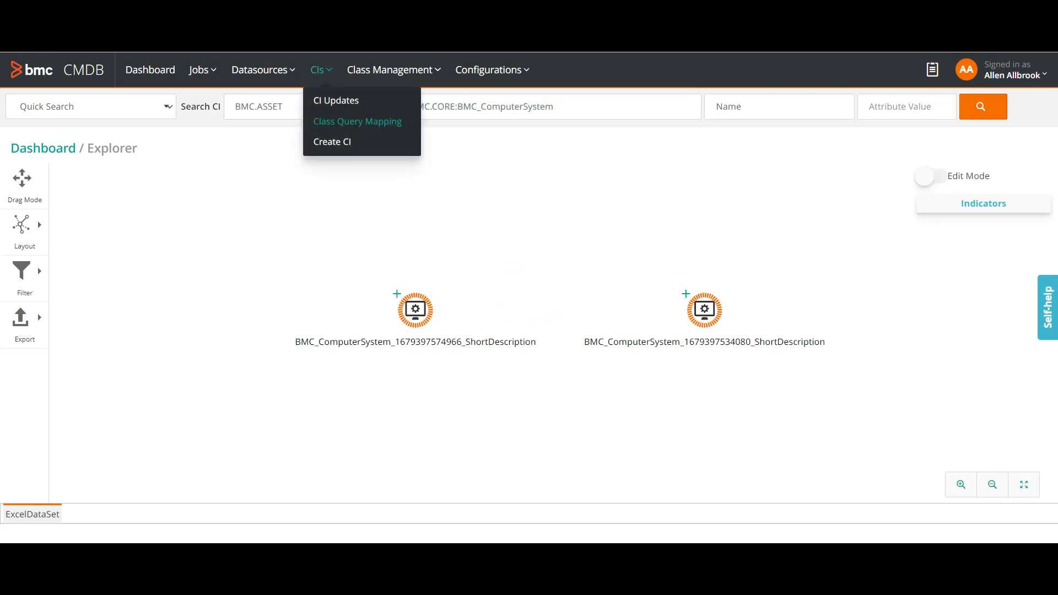
pyautogui.click(332, 142)
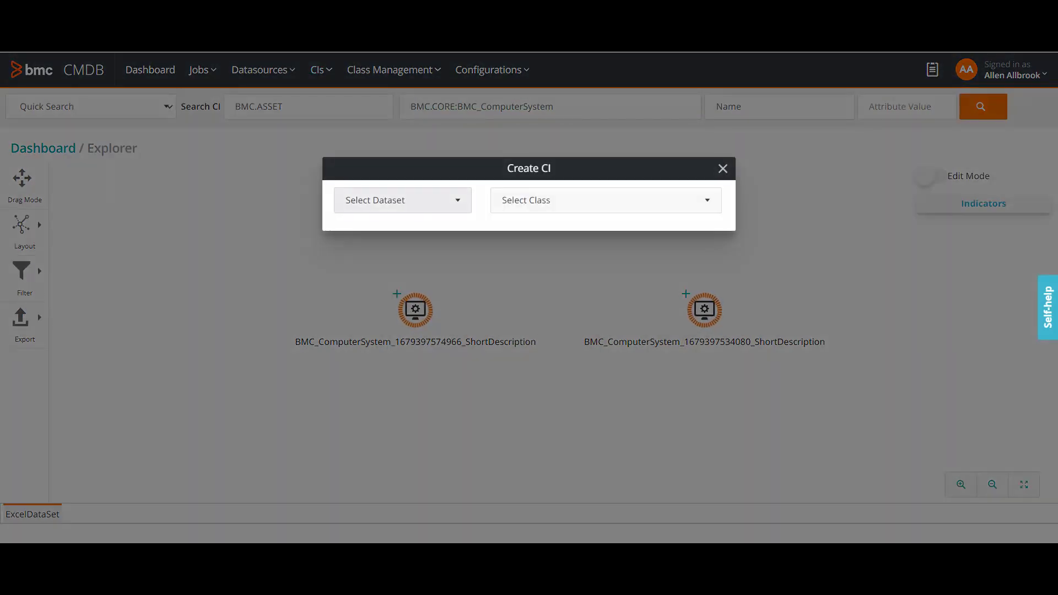
pyautogui.click(402, 200)
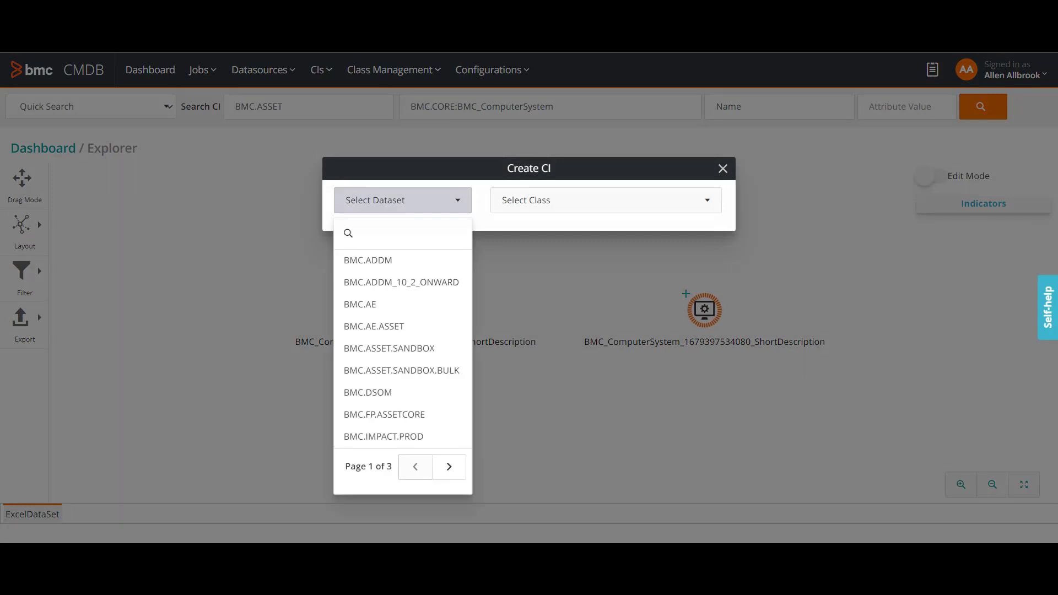
pyautogui.click(449, 466)
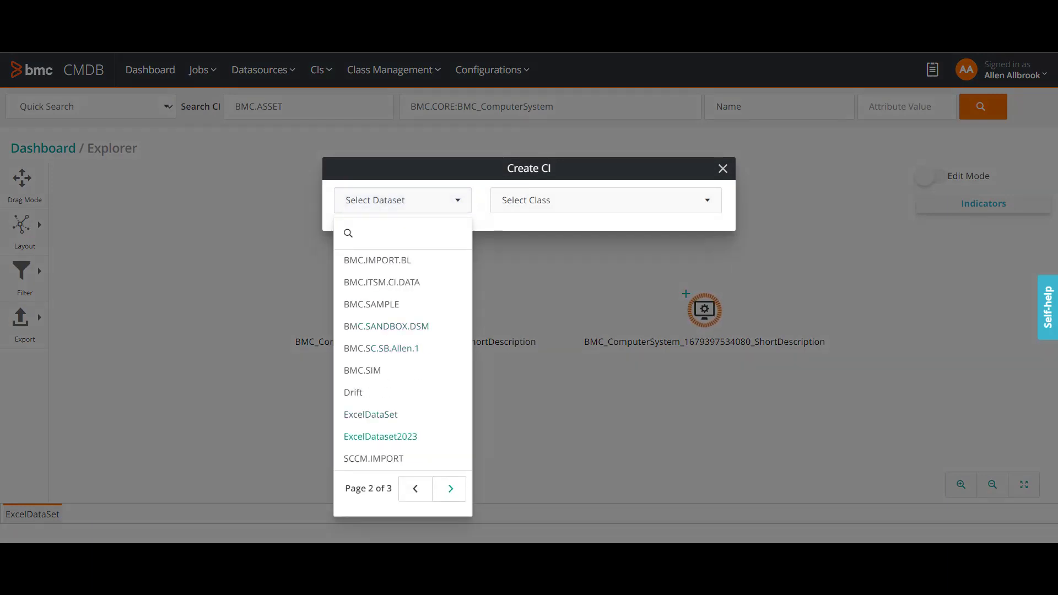
pyautogui.click(380, 436)
pyautogui.click(606, 200)
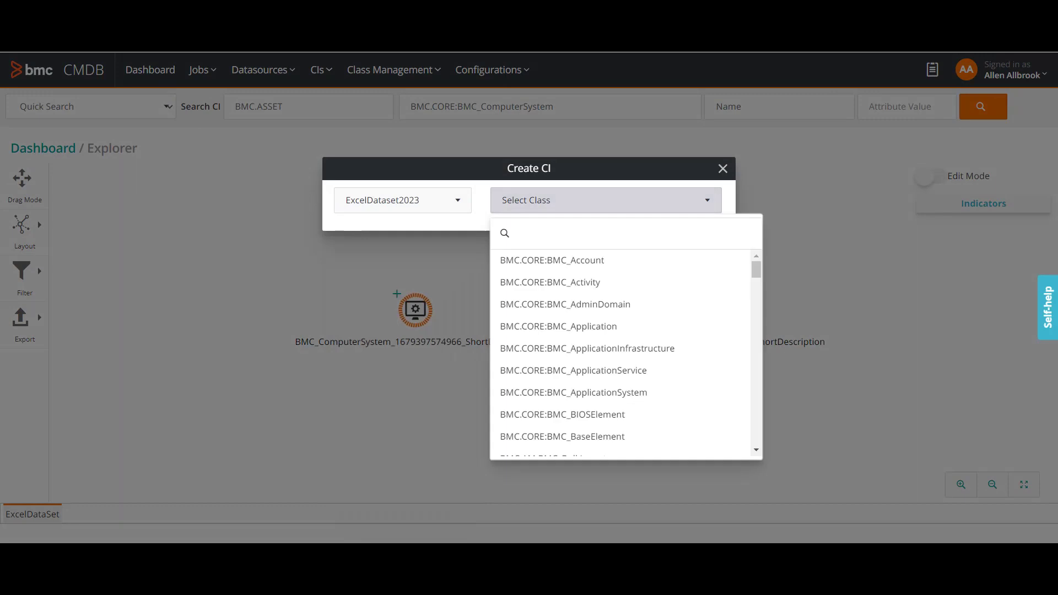
pyautogui.scroll(-5, 606, 352)
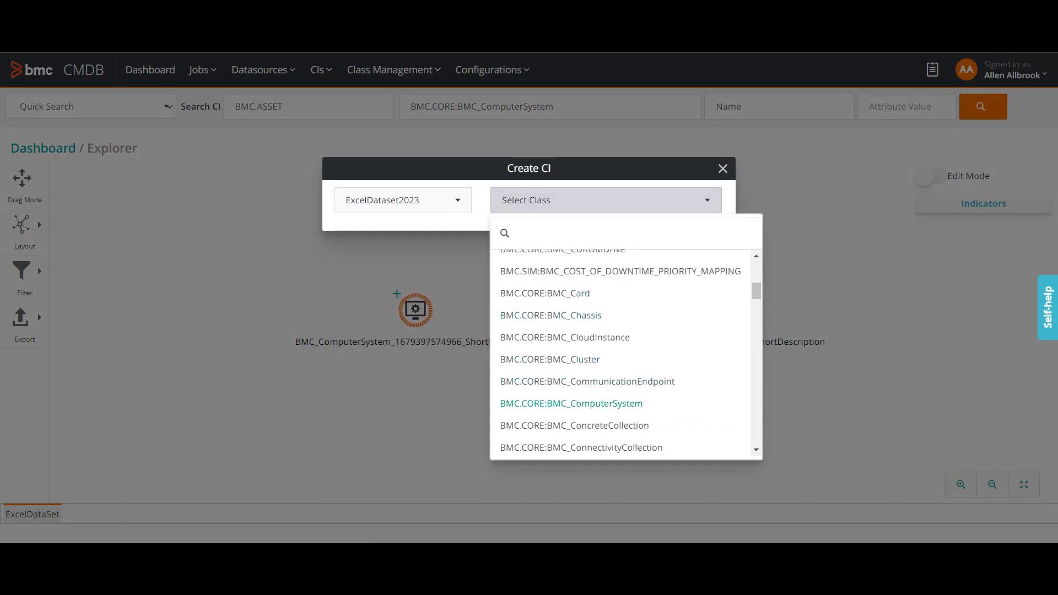
pyautogui.click(571, 404)
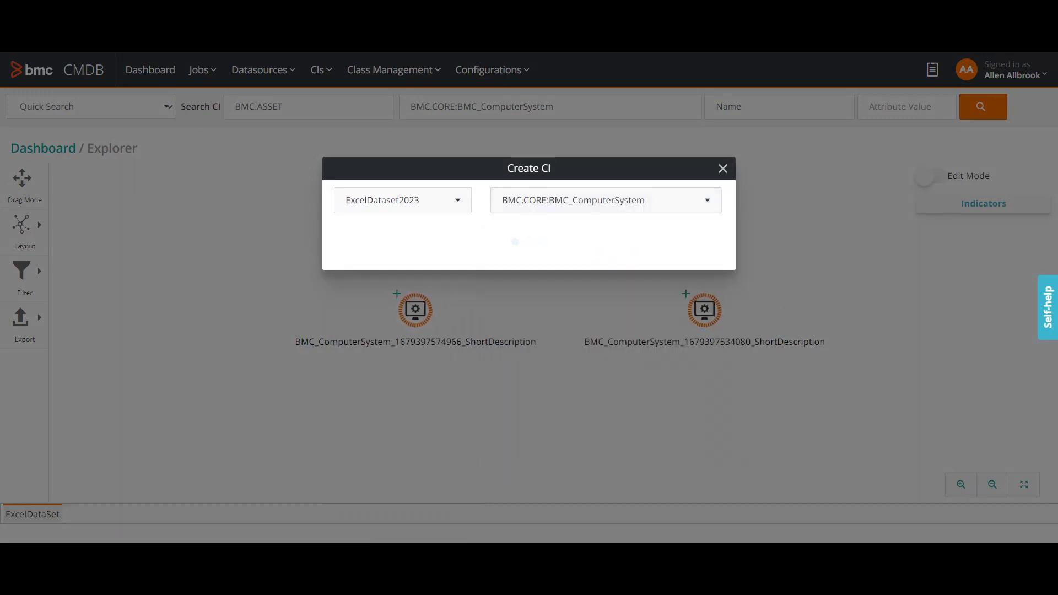
pyautogui.click(650, 347)
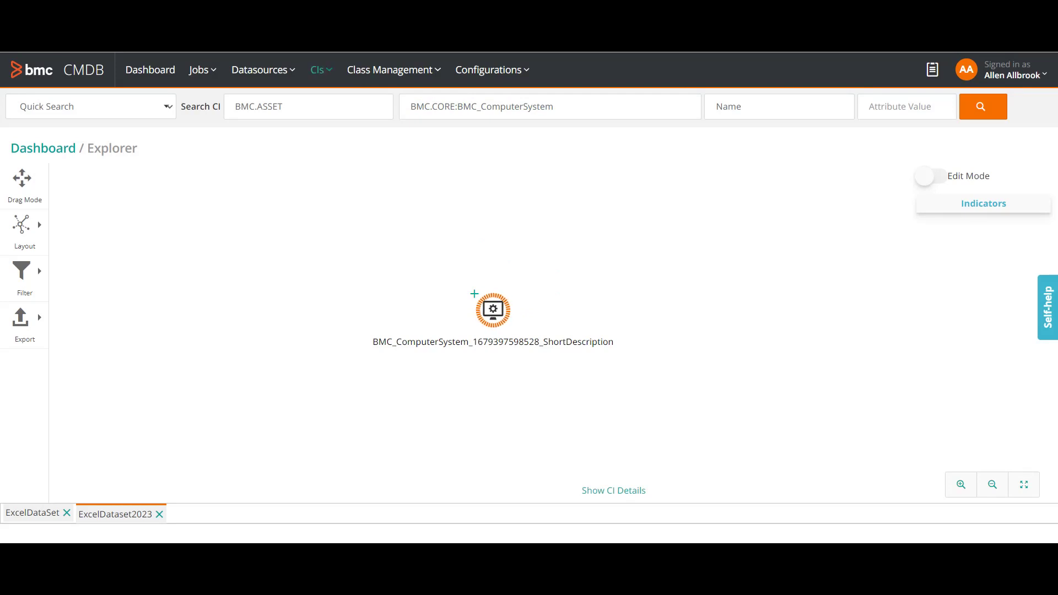
# Create another BMC.CORE:BMC_ComputerSystem CI in the ExcelDataset2023 dataset, keeping the default name and short description.
pyautogui.click(319, 70)
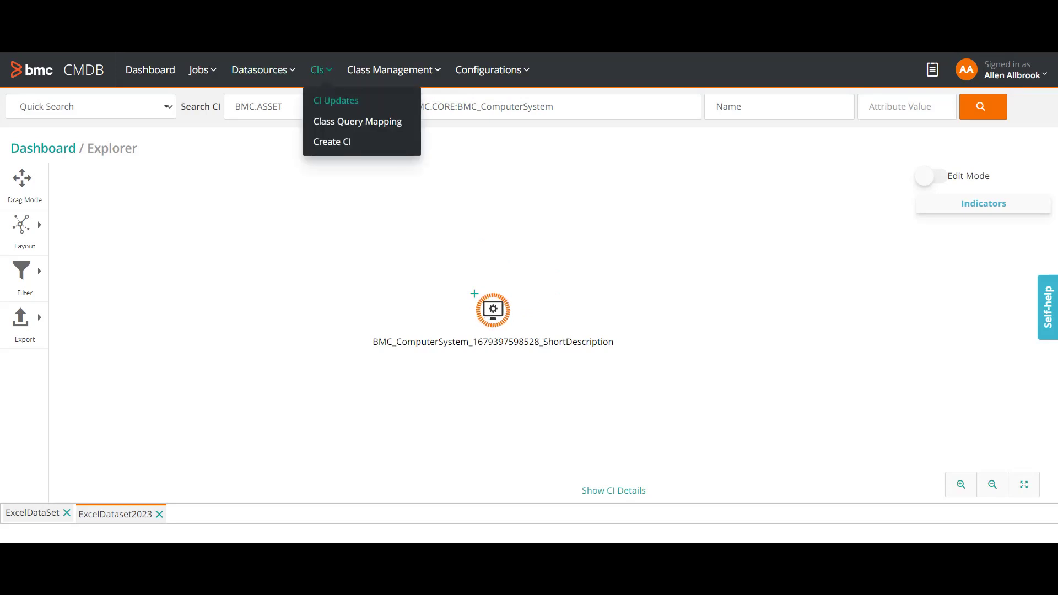
pyautogui.click(332, 142)
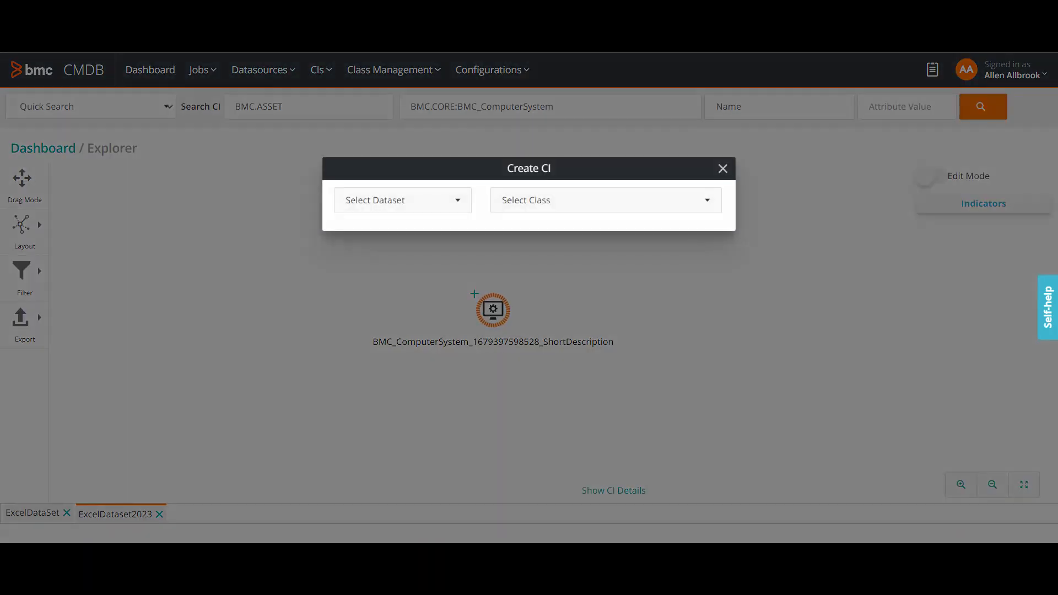
pyautogui.click(403, 200)
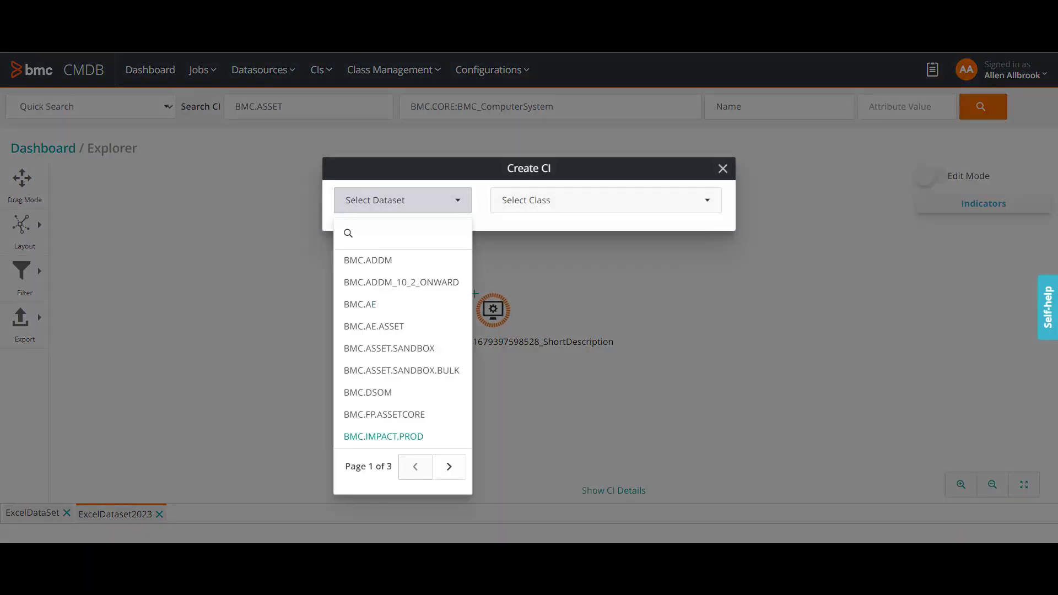
pyautogui.click(450, 466)
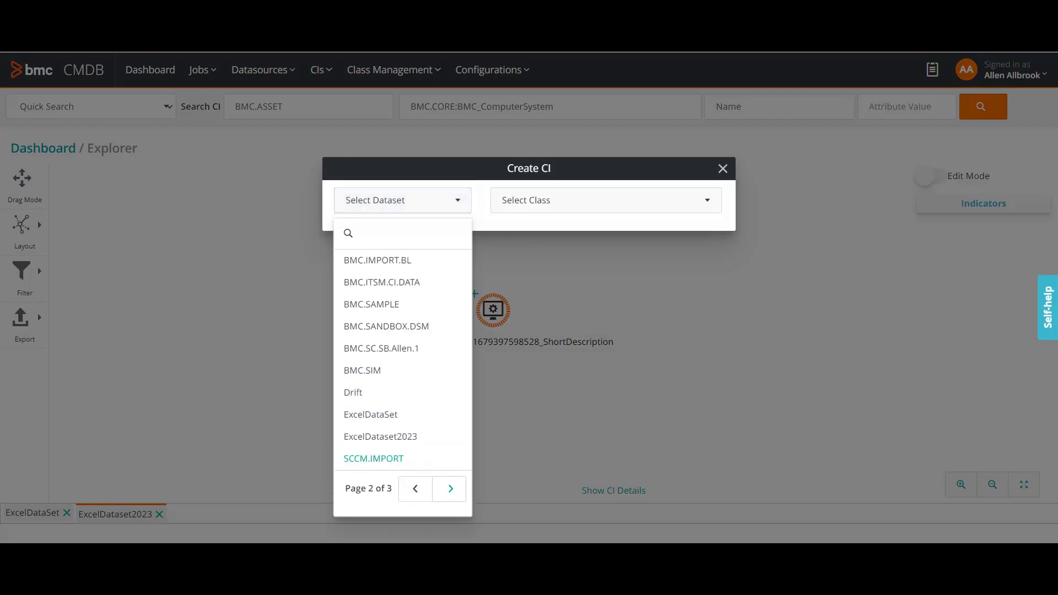
pyautogui.click(380, 436)
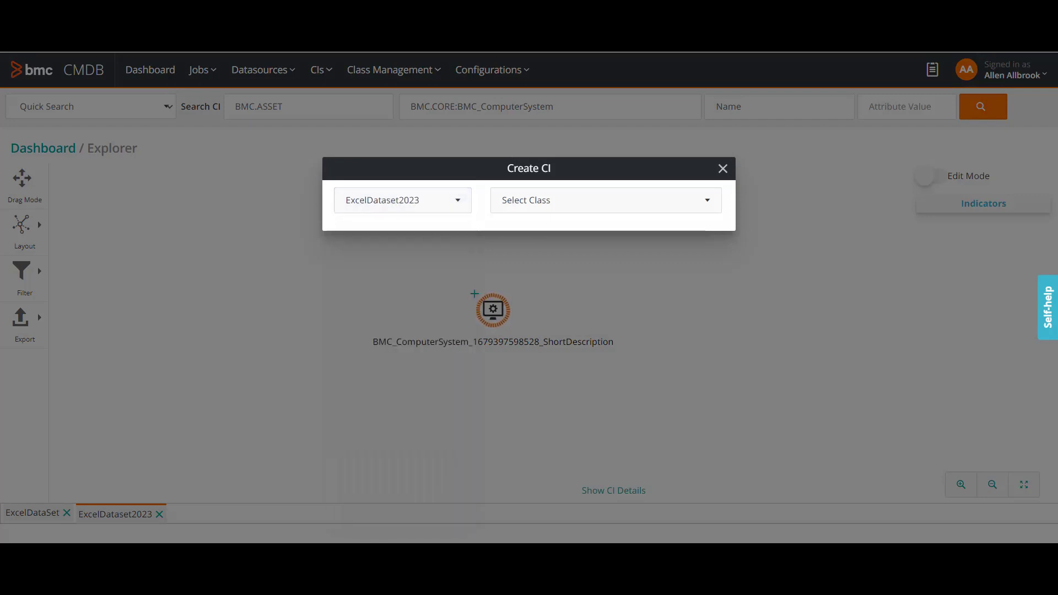
pyautogui.click(551, 200)
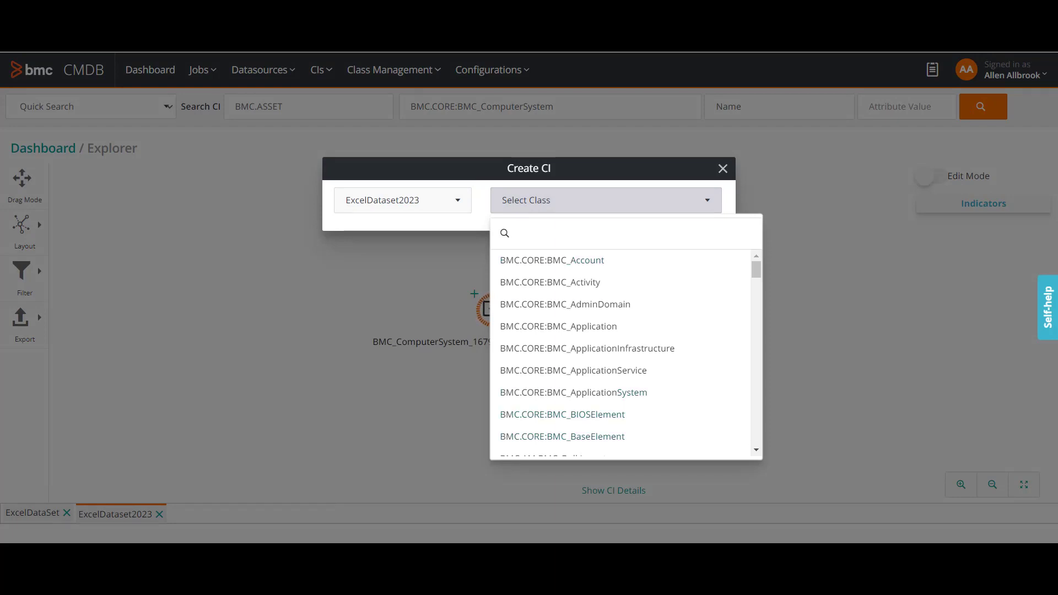
pyautogui.scroll(-3, 621, 352)
pyautogui.scroll(-4, 571, 376)
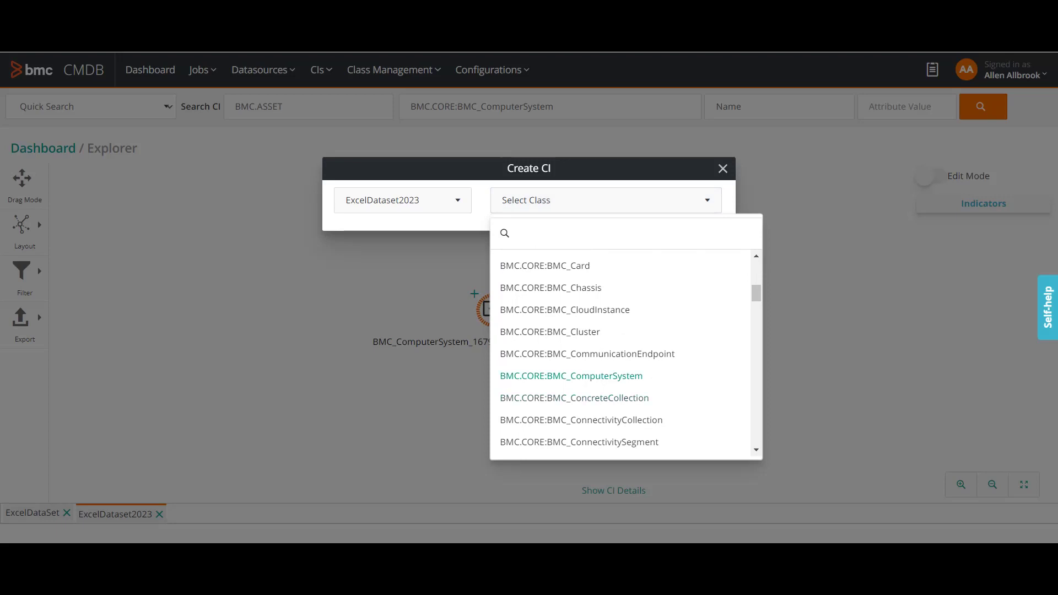
pyautogui.click(571, 376)
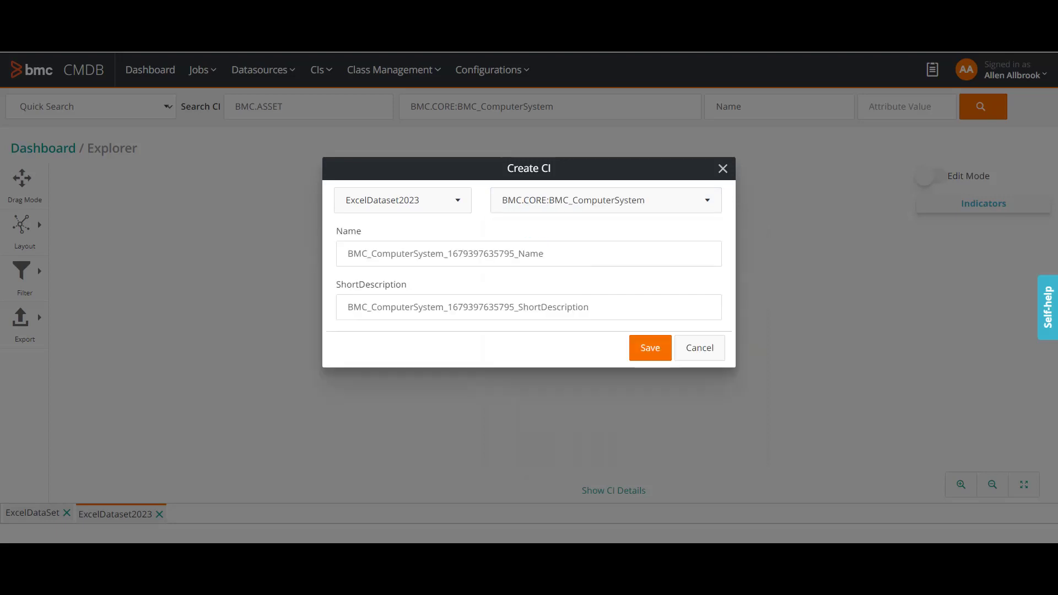
pyautogui.click(650, 347)
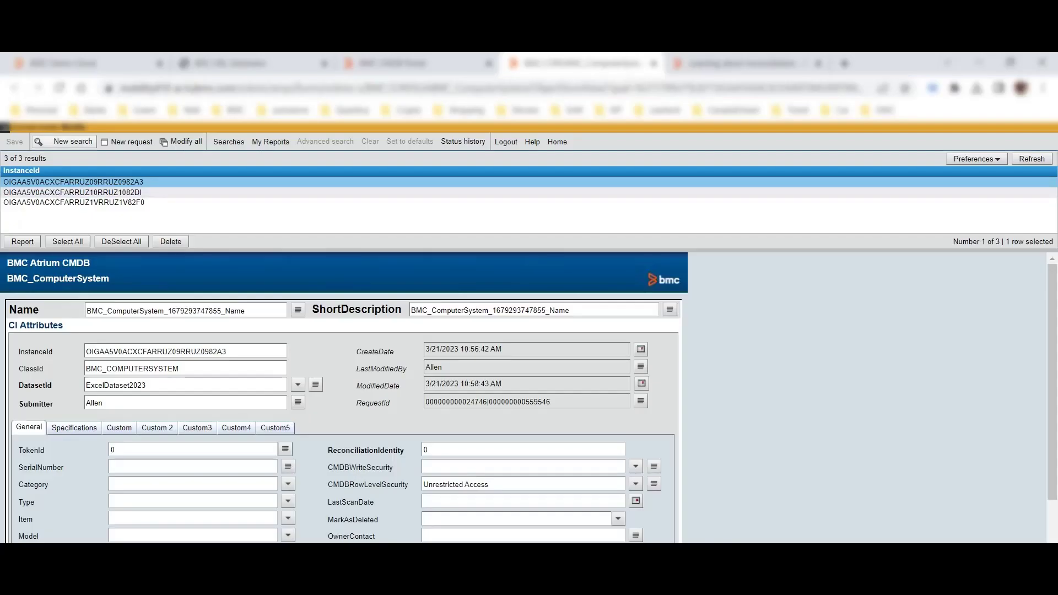
# Run a new search in the BMC_ComputerSystem form for records whose DatasetId is ExcelDataSet.
pyautogui.click(69, 142)
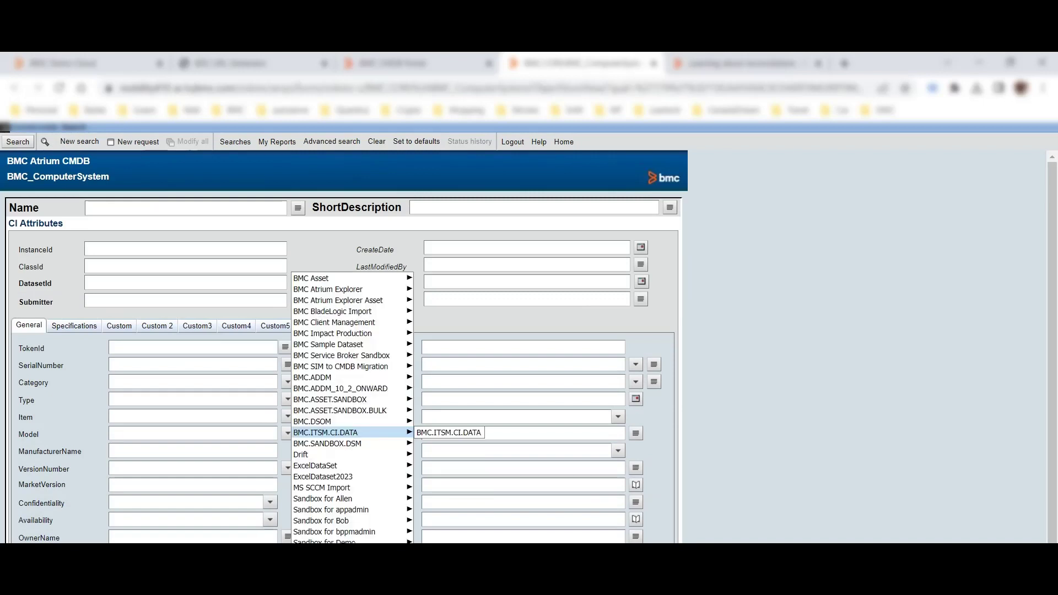
pyautogui.moveTo(352, 465)
pyautogui.click(438, 465)
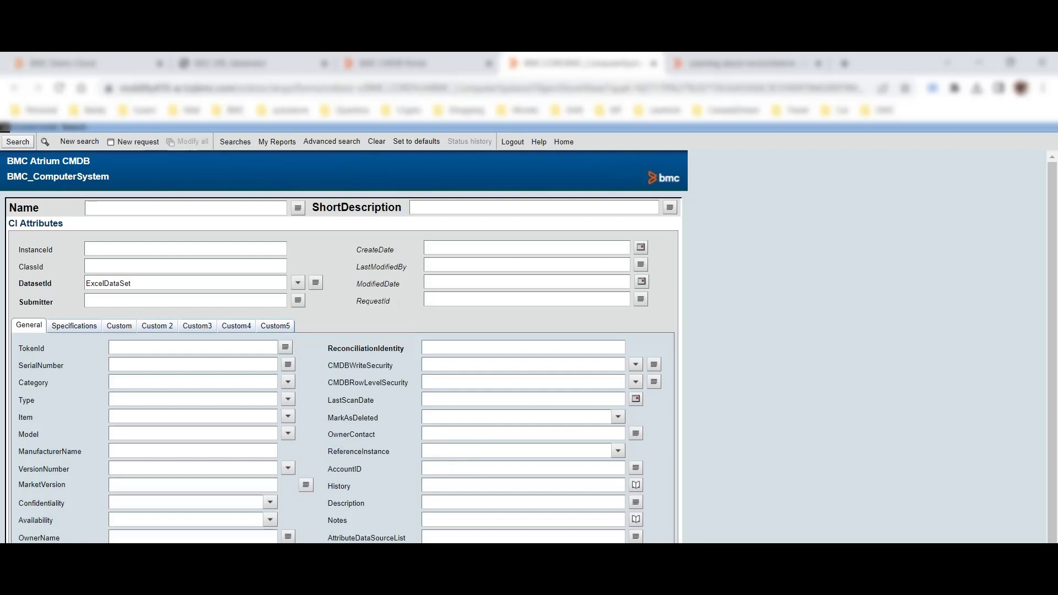
pyautogui.click(18, 142)
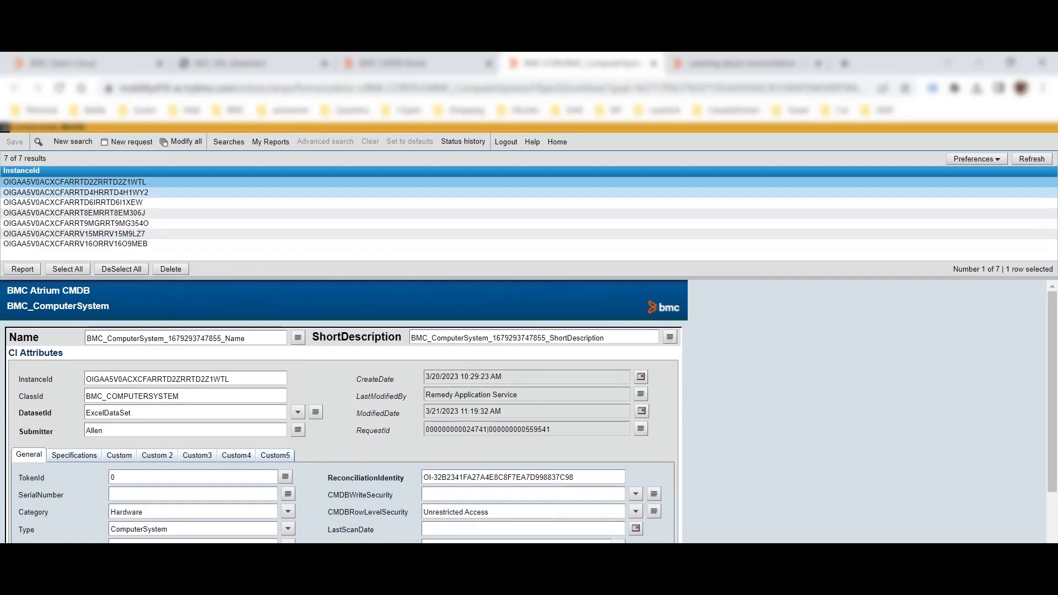
# Examine the ReconciliationIdentity of the individual ExcelDataSet records in the search results, including the newest two.
pyautogui.click(76, 192)
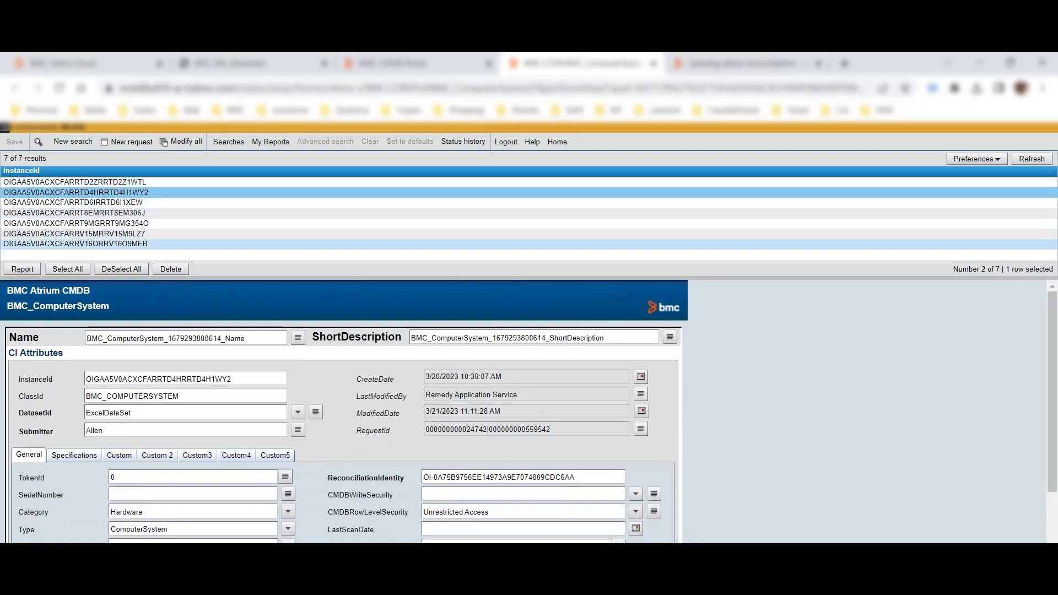
pyautogui.click(76, 244)
pyautogui.click(76, 233)
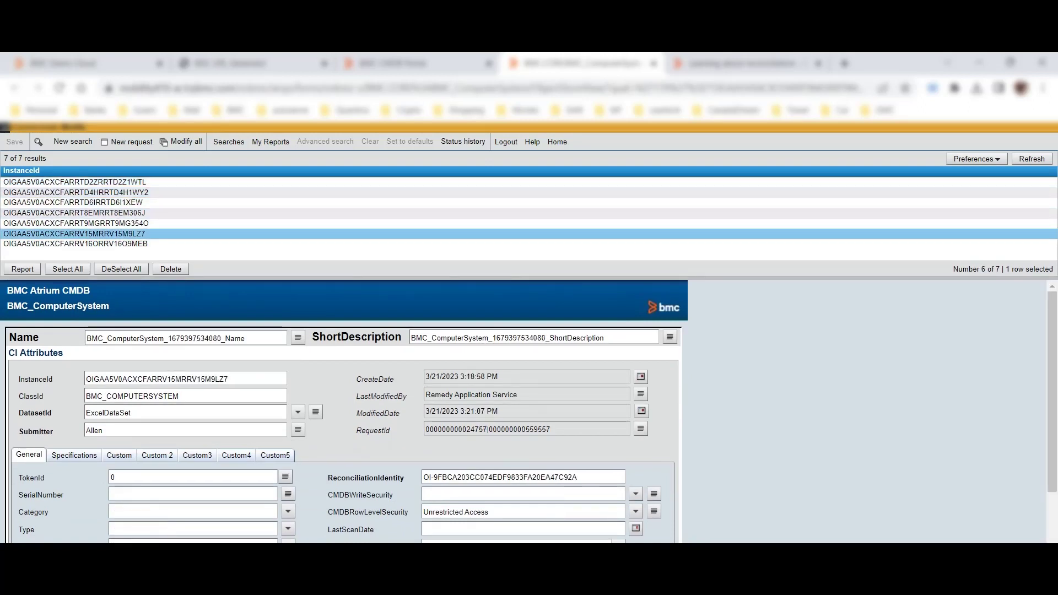
pyautogui.click(74, 212)
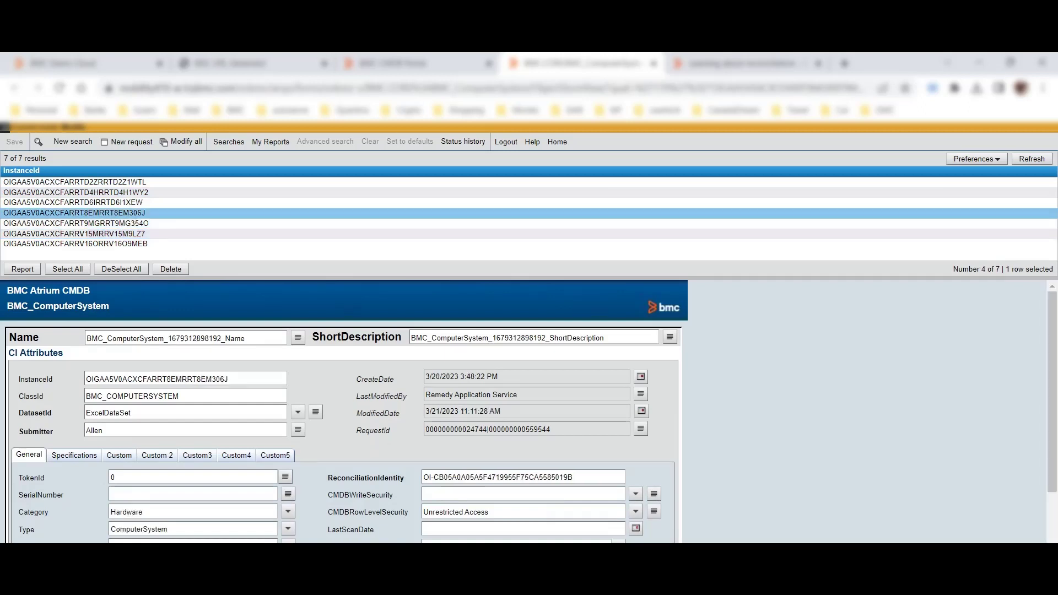
pyautogui.click(74, 203)
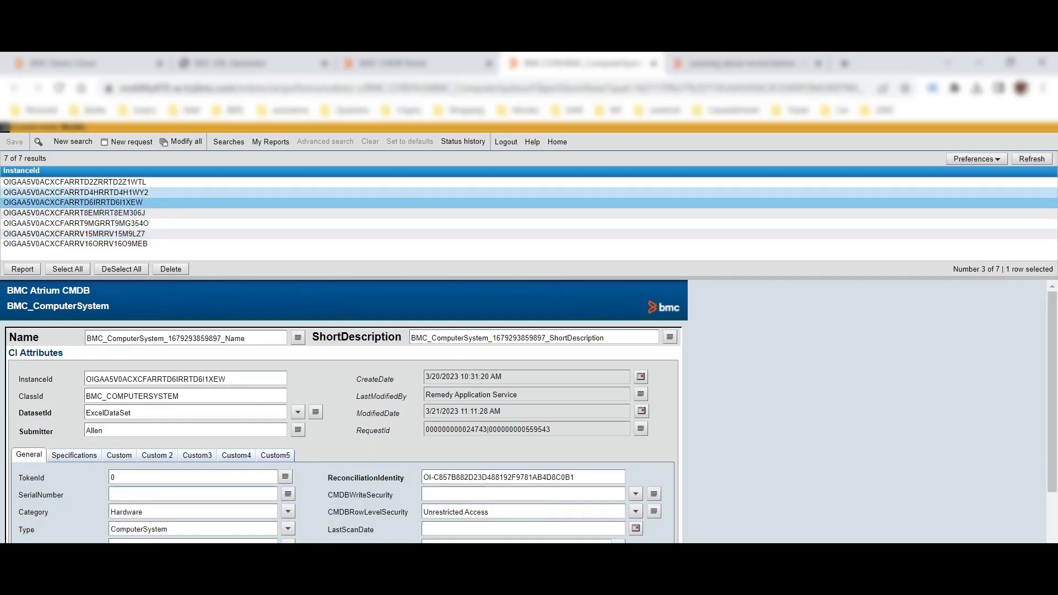
pyautogui.click(73, 192)
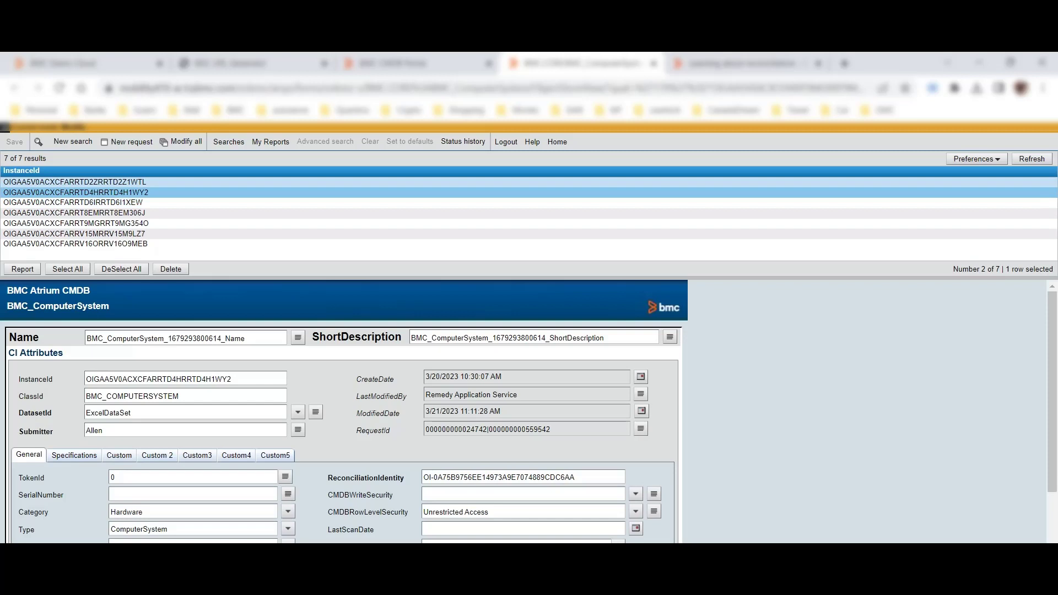
pyautogui.click(74, 182)
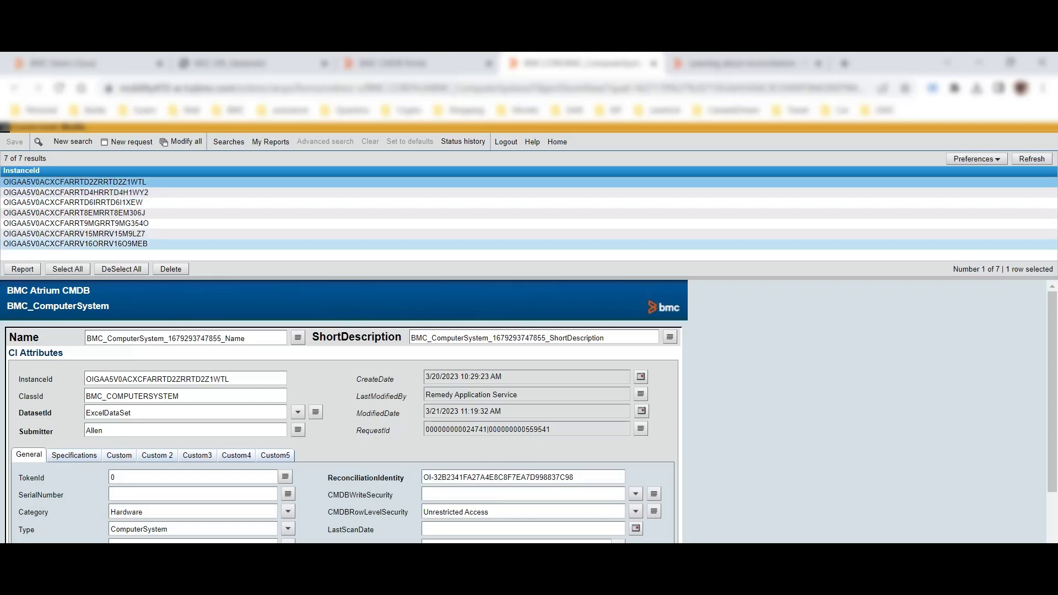
pyautogui.click(74, 244)
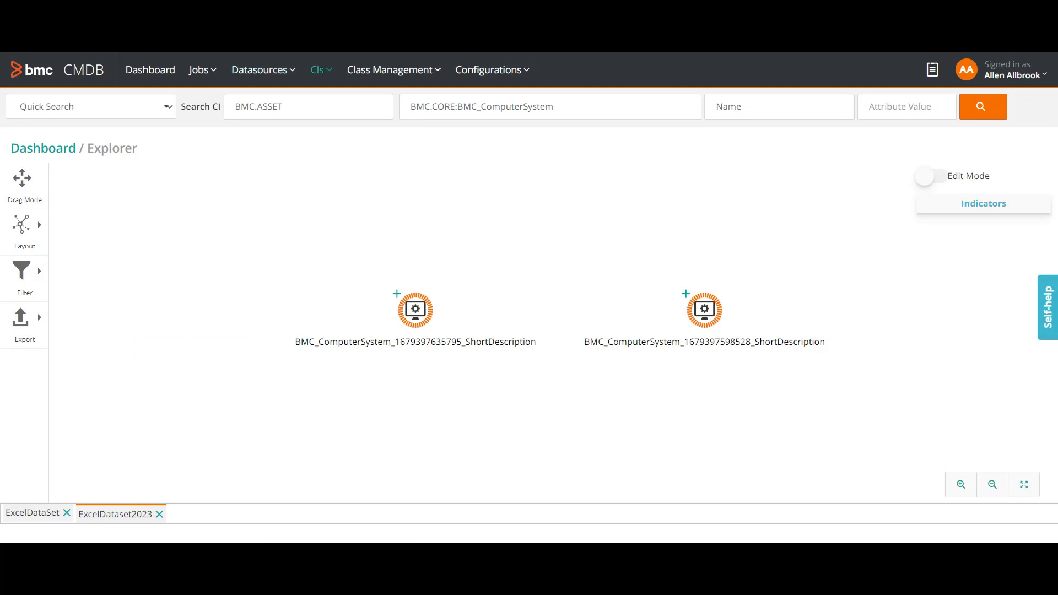
# Switch to the BMC CMDB portal and open the details of the excelrecon reconciliation job.
pyautogui.moveTo(263, 70)
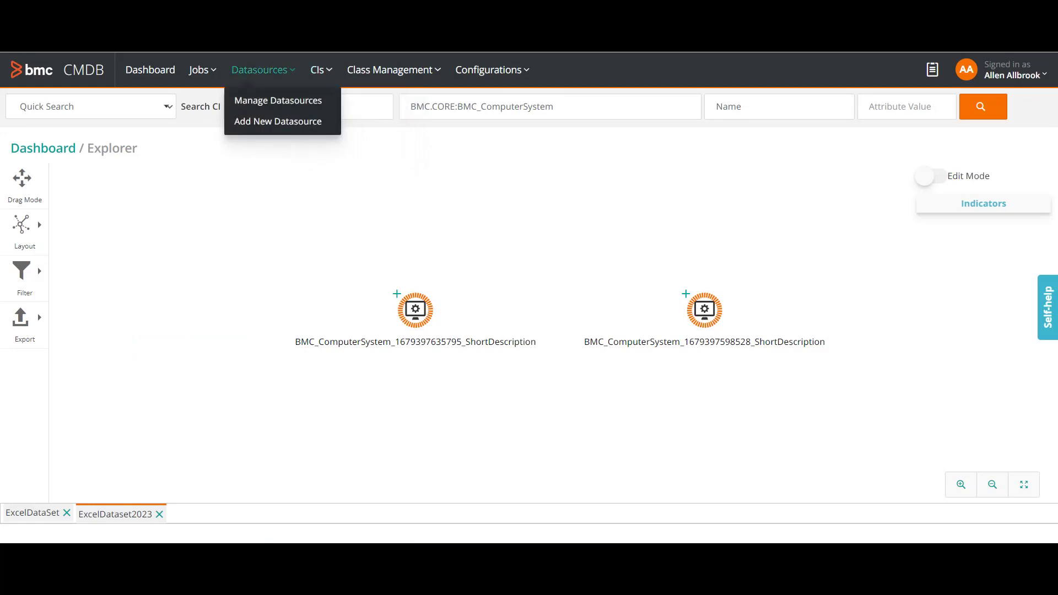
pyautogui.moveTo(202, 70)
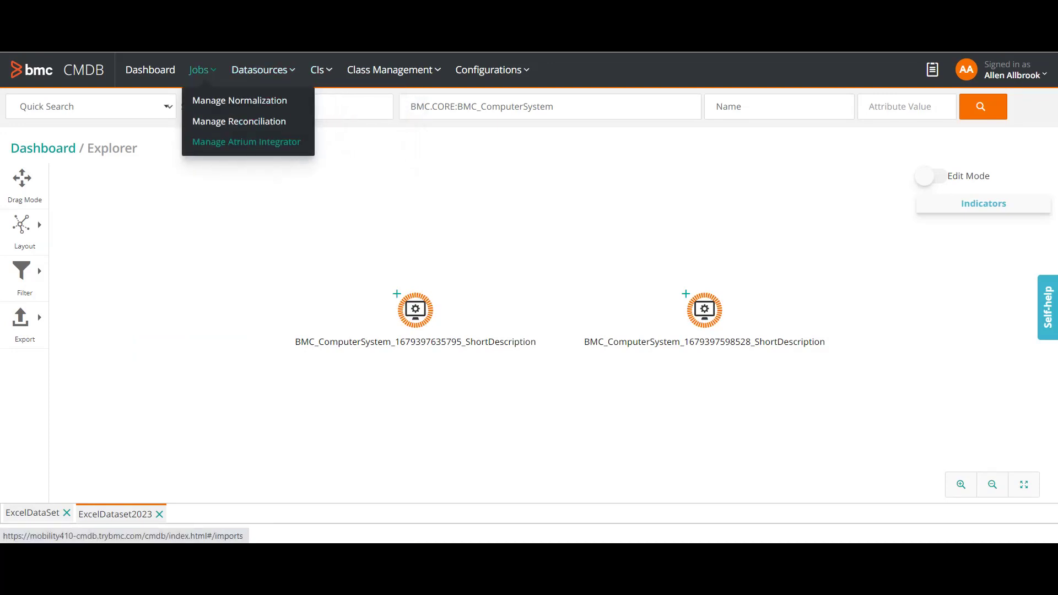
pyautogui.click(239, 121)
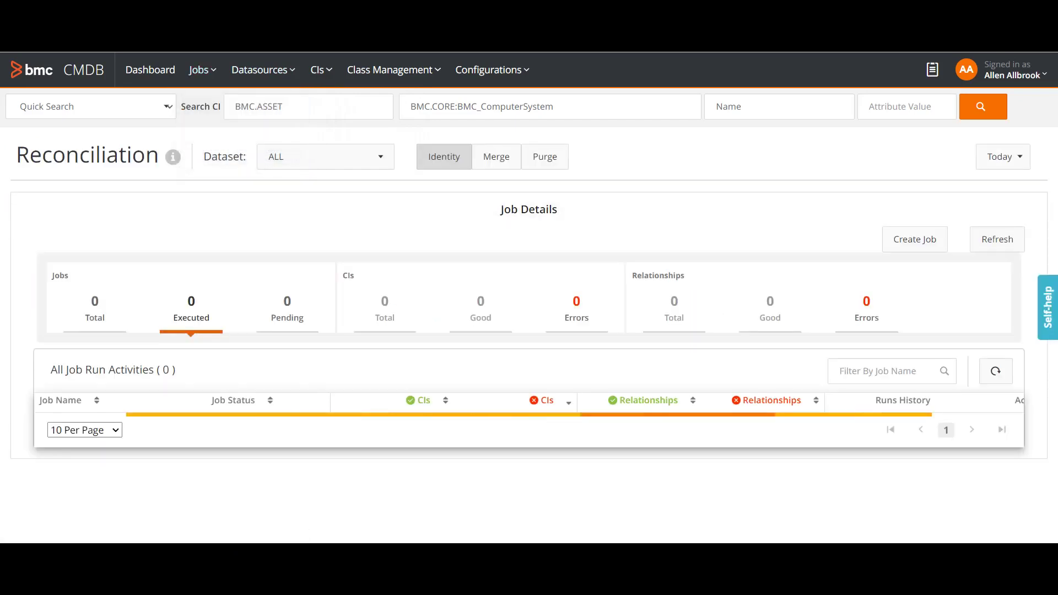
pyautogui.scroll(-1, 77, 496)
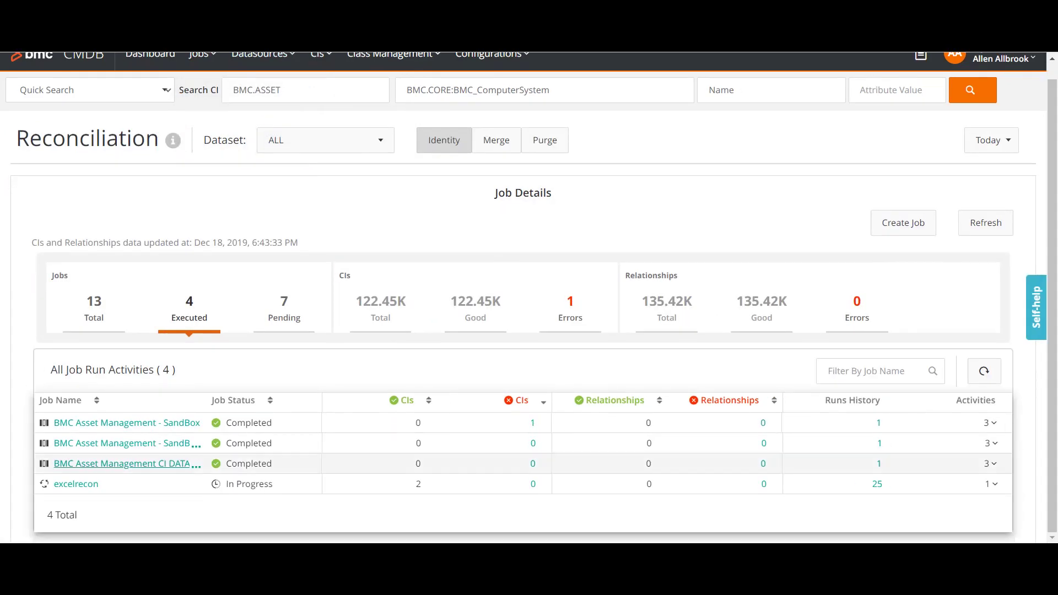
pyautogui.click(77, 484)
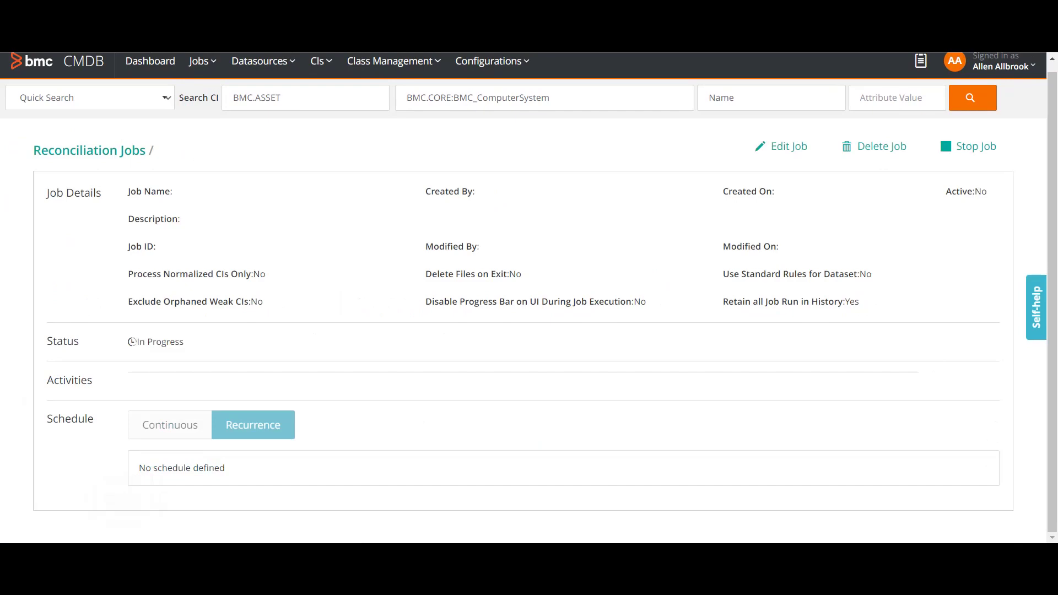
pyautogui.scroll(-4, 523, 298)
pyautogui.scroll(4, 523, 298)
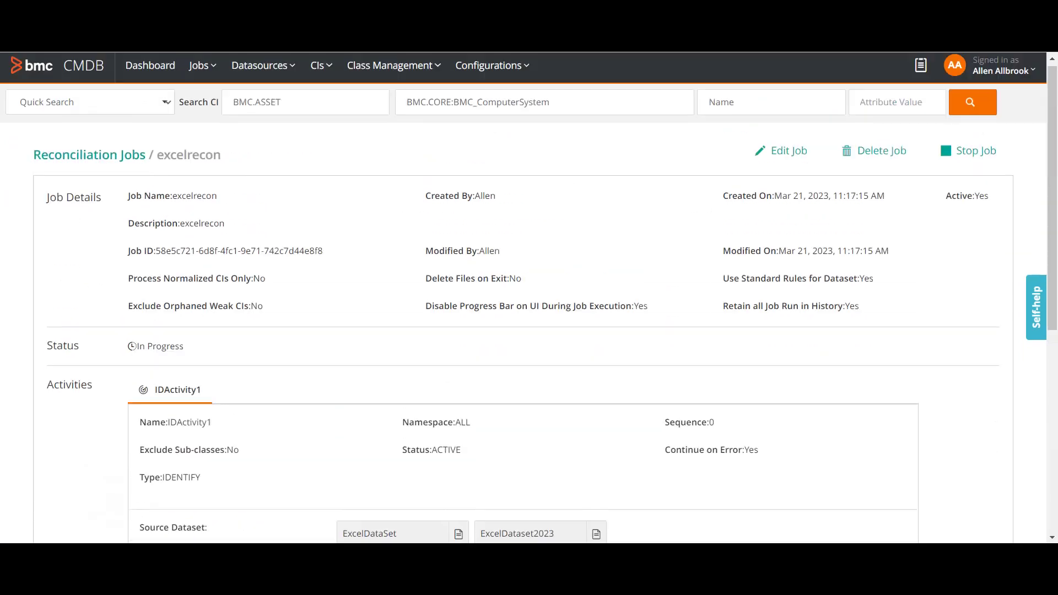
# Stop the running excelrecon reconciliation job and delete it, confirming the deletion.
pyautogui.click(968, 155)
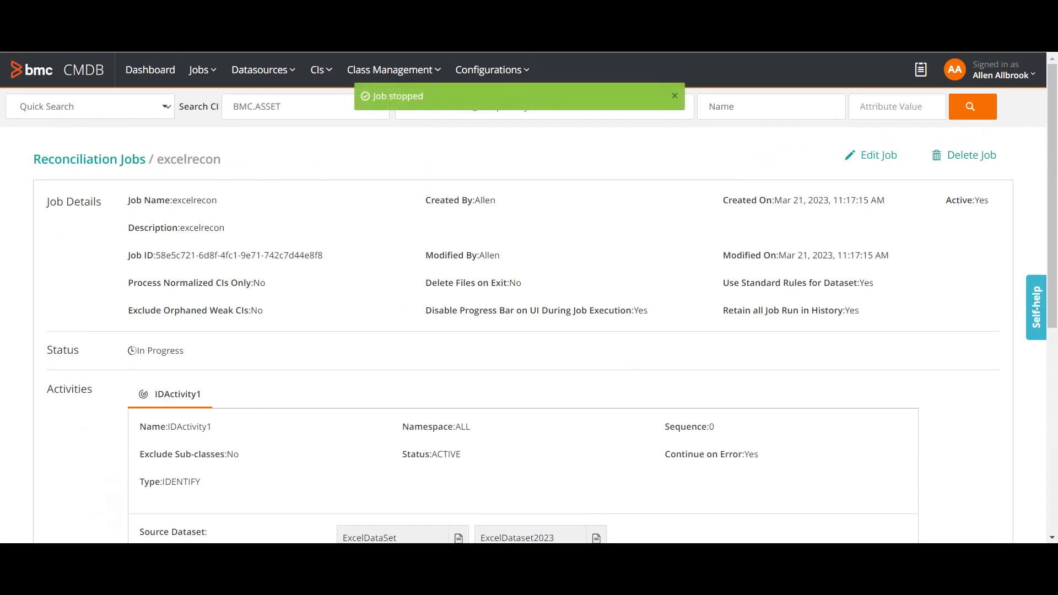
pyautogui.click(964, 154)
pyautogui.click(666, 234)
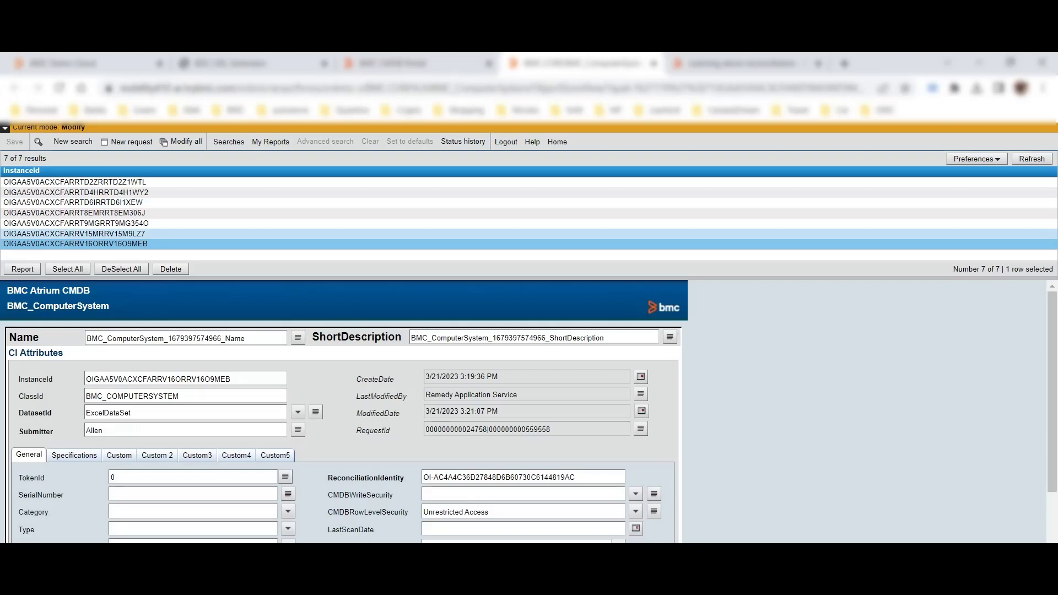
# Return to the BMC_ComputerSystem form and compare the ReconciliationIdentity of each listed ExcelDataSet record again.
pyautogui.click(75, 234)
pyautogui.click(75, 182)
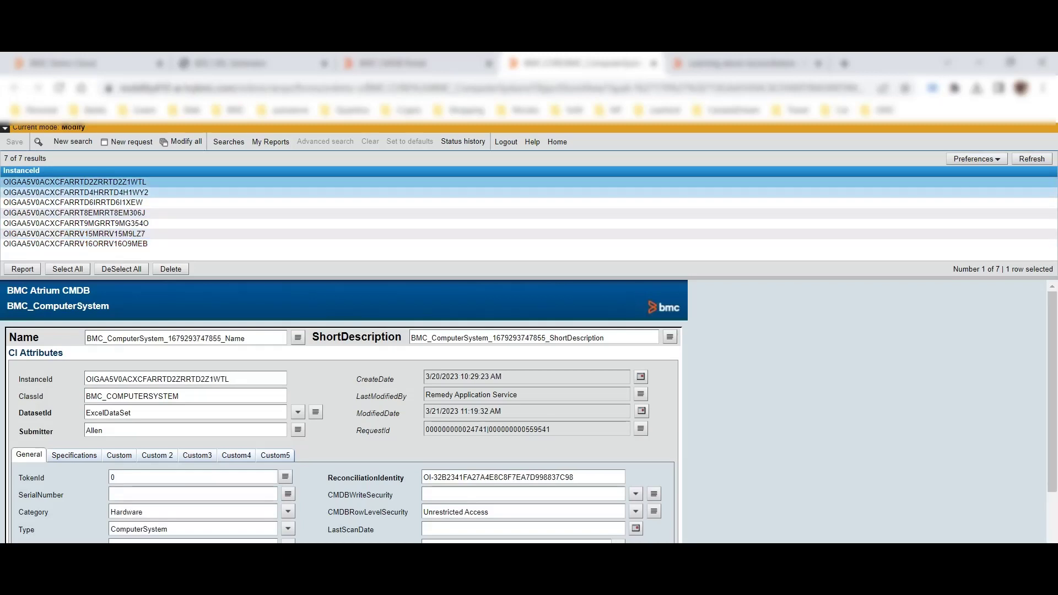
pyautogui.click(75, 192)
pyautogui.click(75, 203)
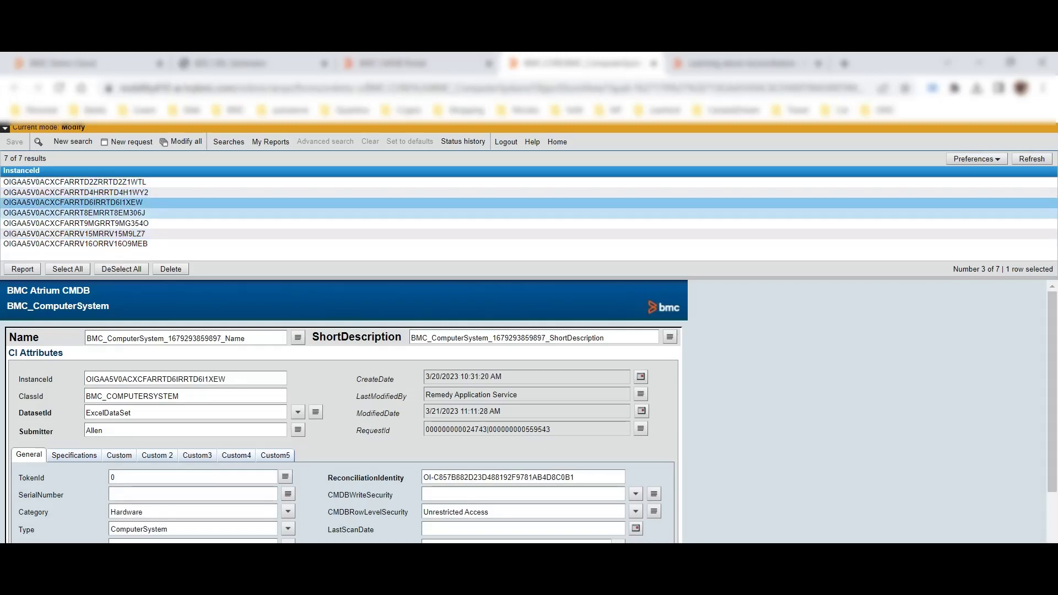
pyautogui.click(75, 213)
pyautogui.click(75, 223)
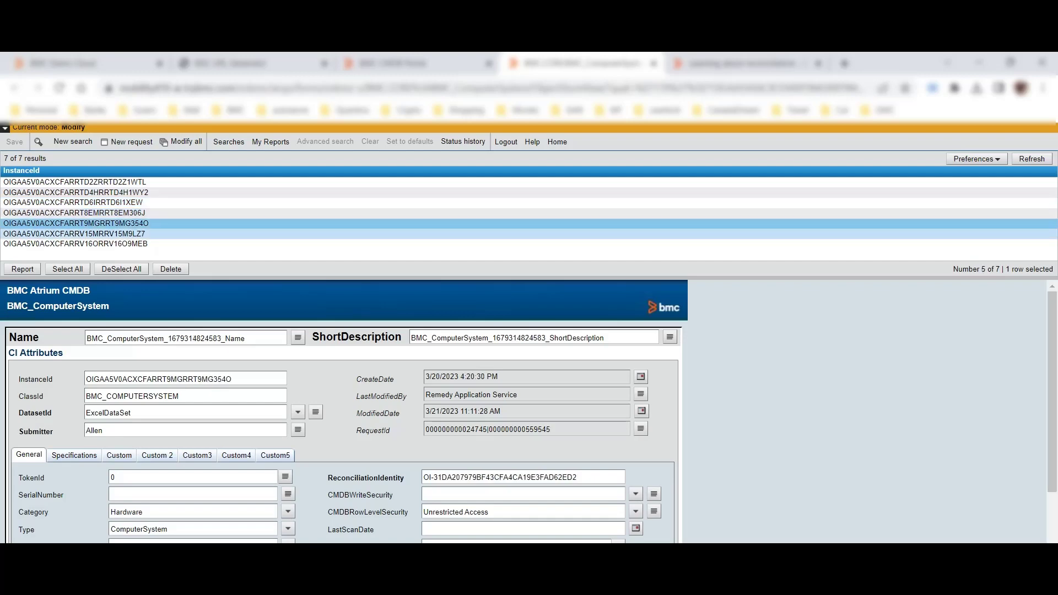
pyautogui.click(75, 233)
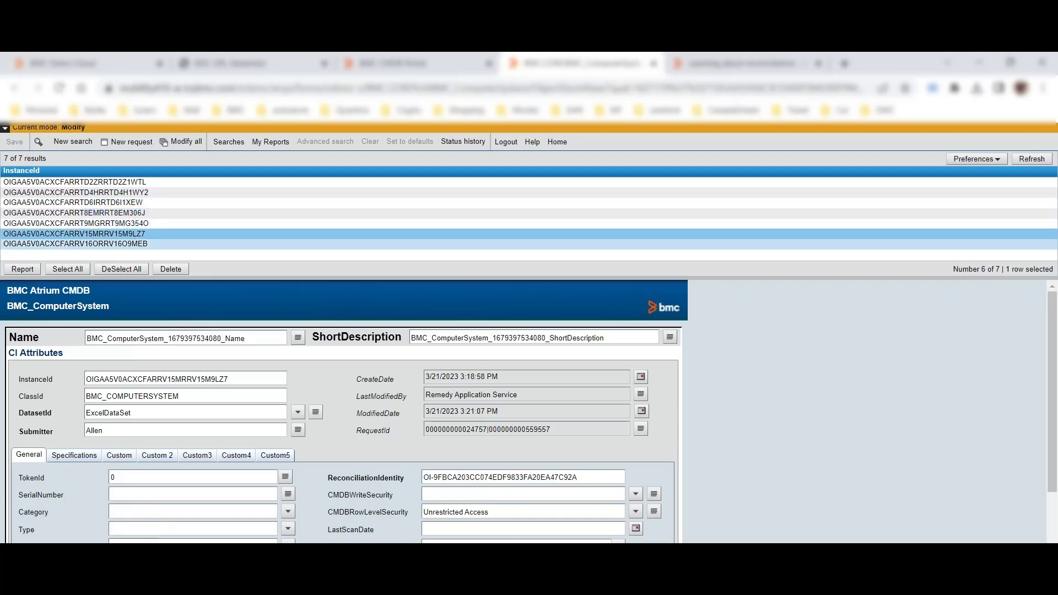
pyautogui.click(75, 244)
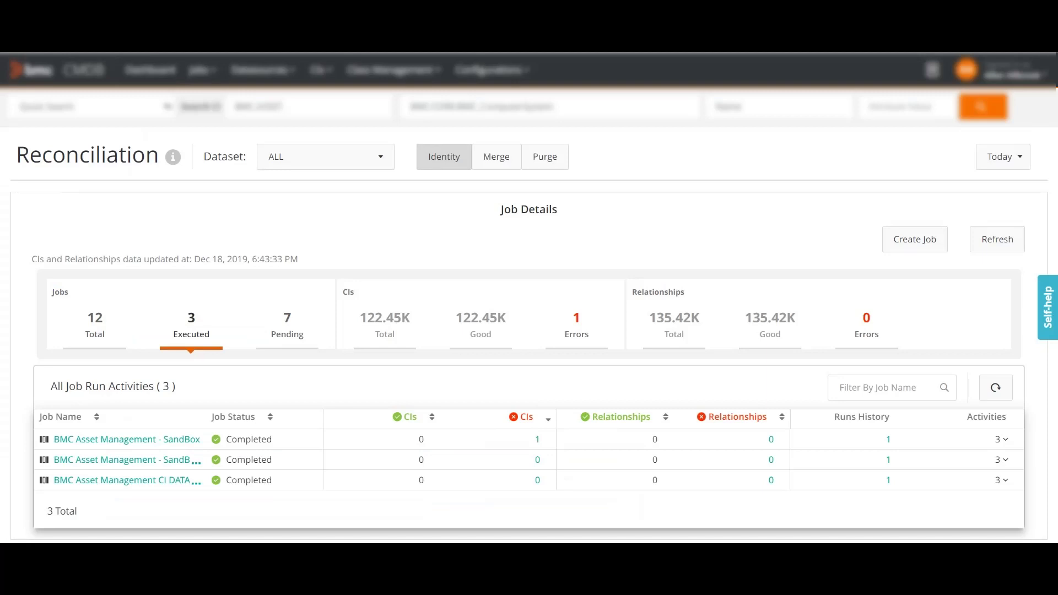
# In the BMC CMDB portal, create a CI of class BMC.CORE:BMC_ComputerSystem in the ExcelDataSet dataset with the default attribute values.
pyautogui.moveTo(321, 70)
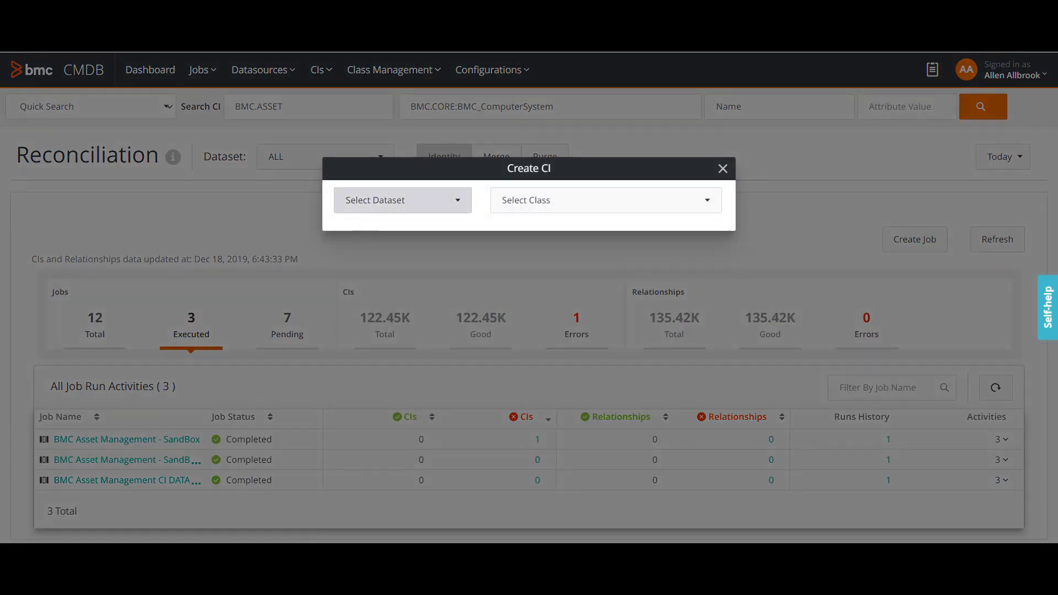
pyautogui.click(403, 201)
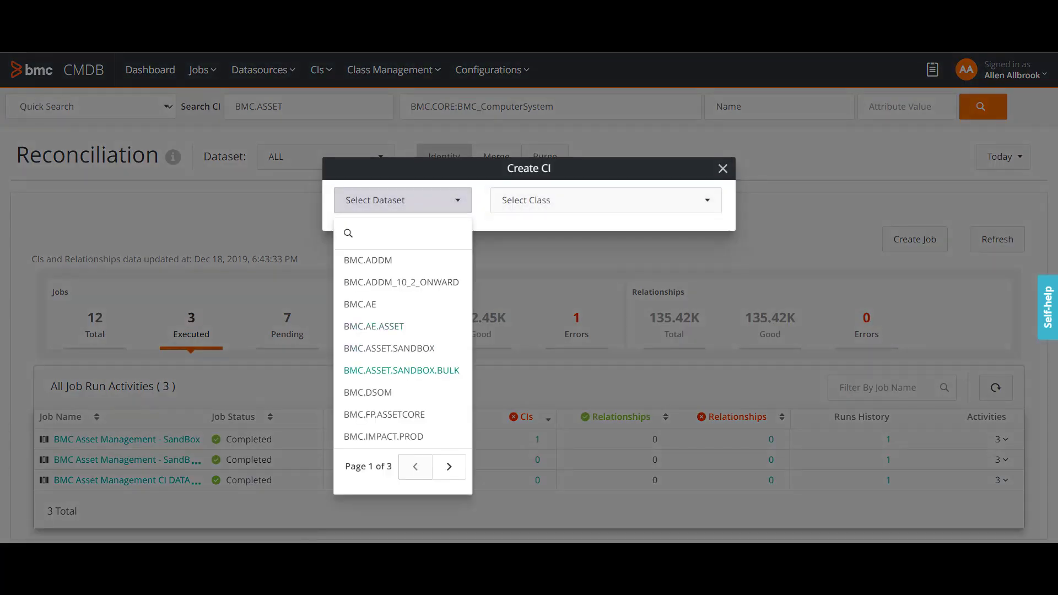
pyautogui.click(449, 467)
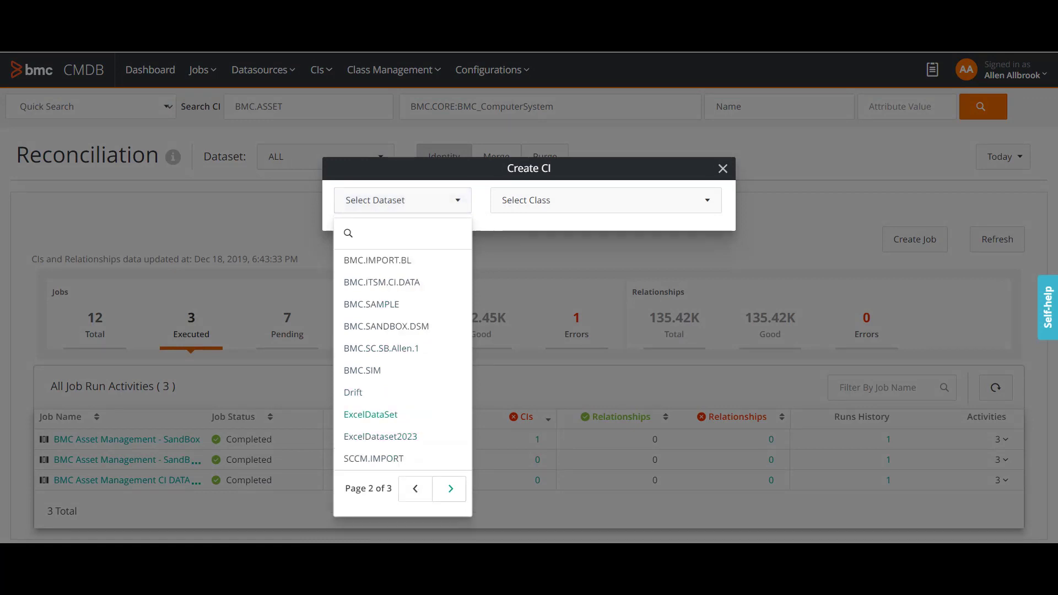
pyautogui.click(370, 414)
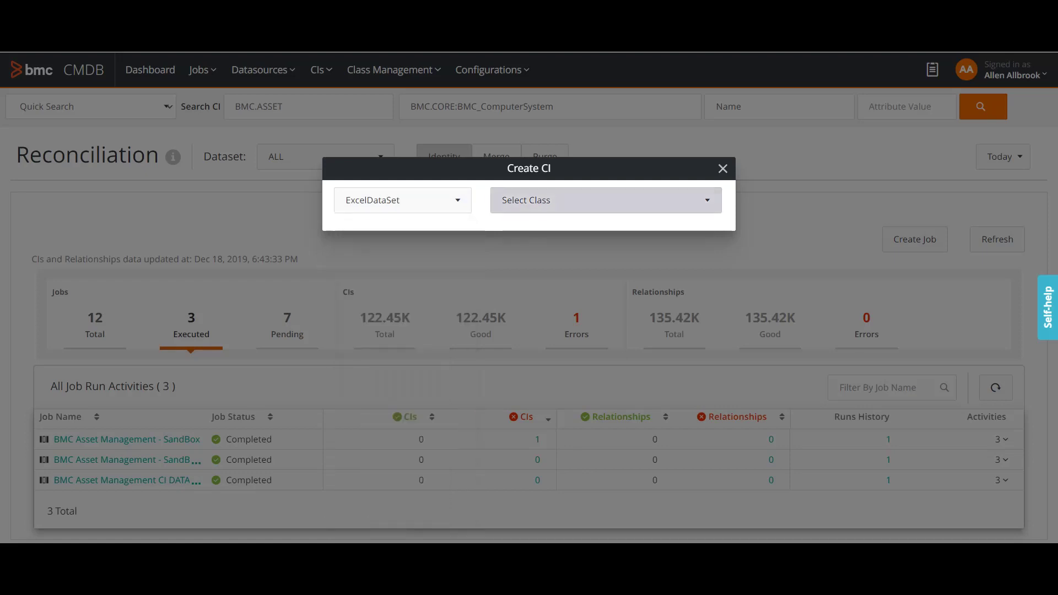
pyautogui.click(606, 200)
pyautogui.scroll(-6, 551, 287)
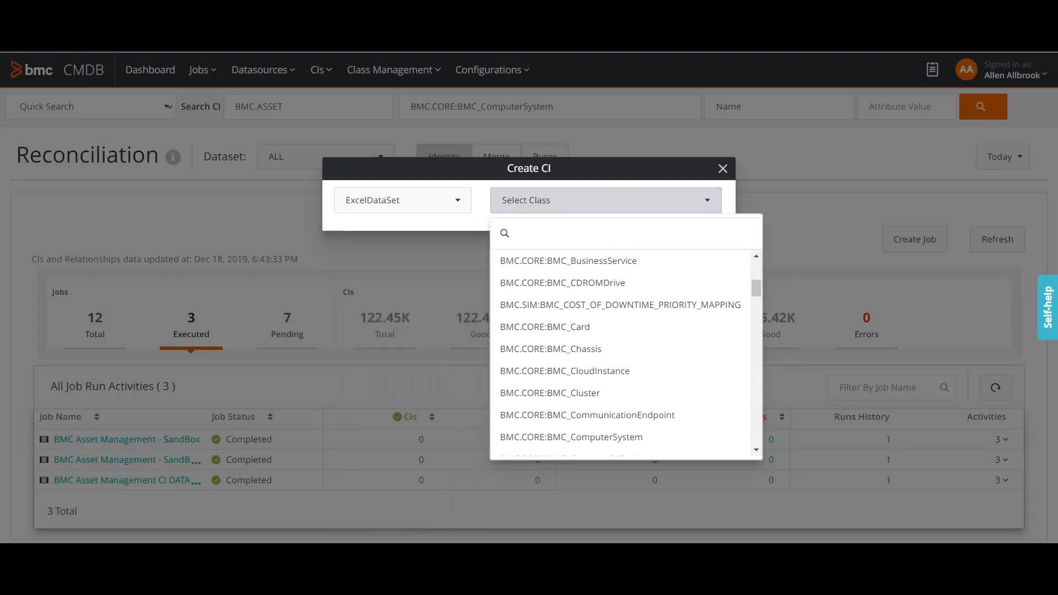
pyautogui.scroll(-3, 551, 352)
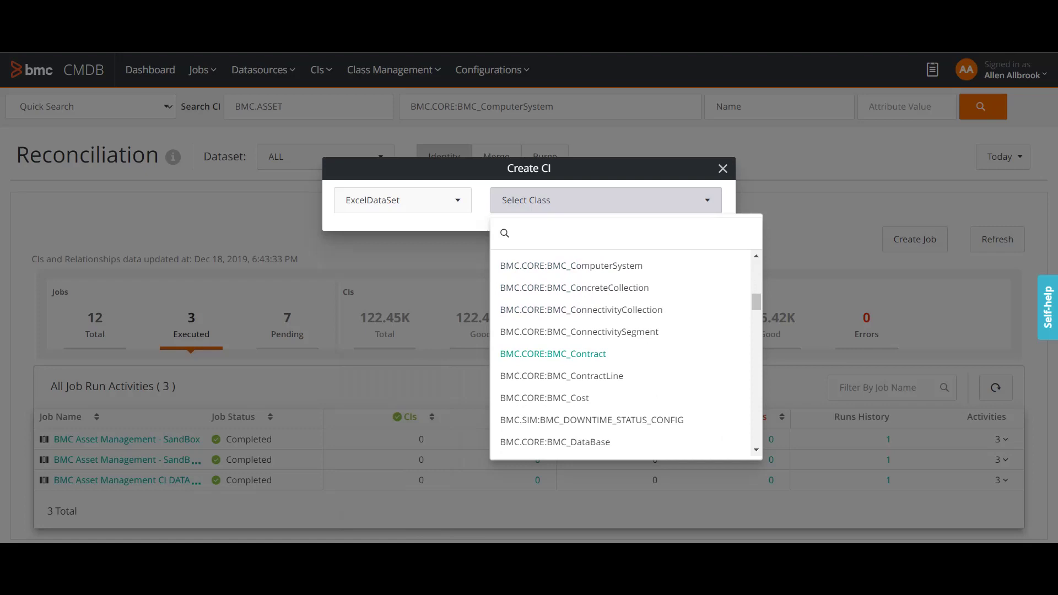
pyautogui.scroll(-6, 551, 353)
pyautogui.scroll(6, 551, 347)
pyautogui.scroll(-4, 551, 347)
pyautogui.scroll(4, 551, 336)
pyautogui.click(571, 334)
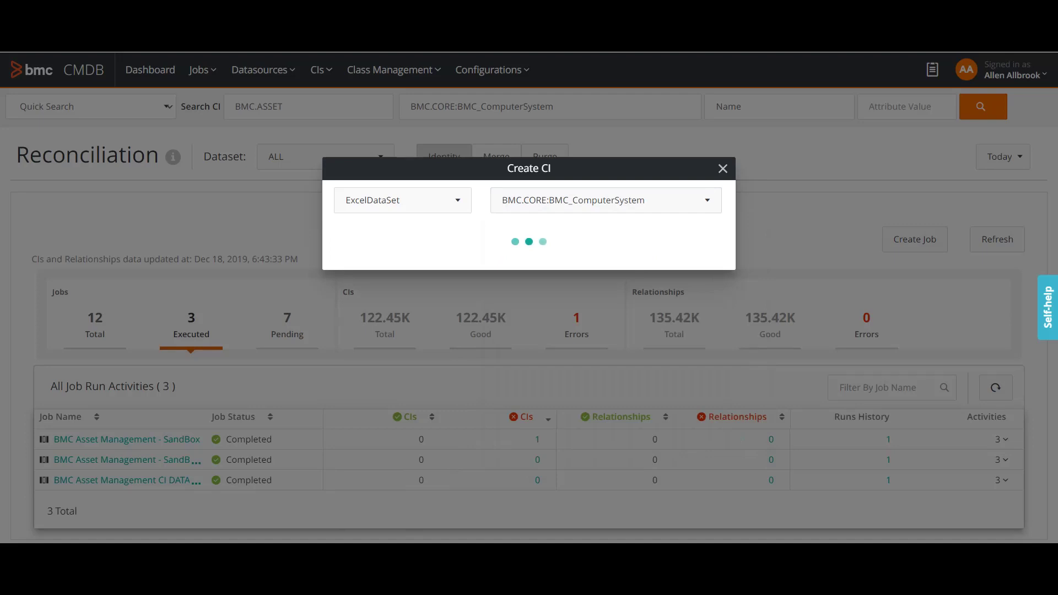
pyautogui.click(649, 347)
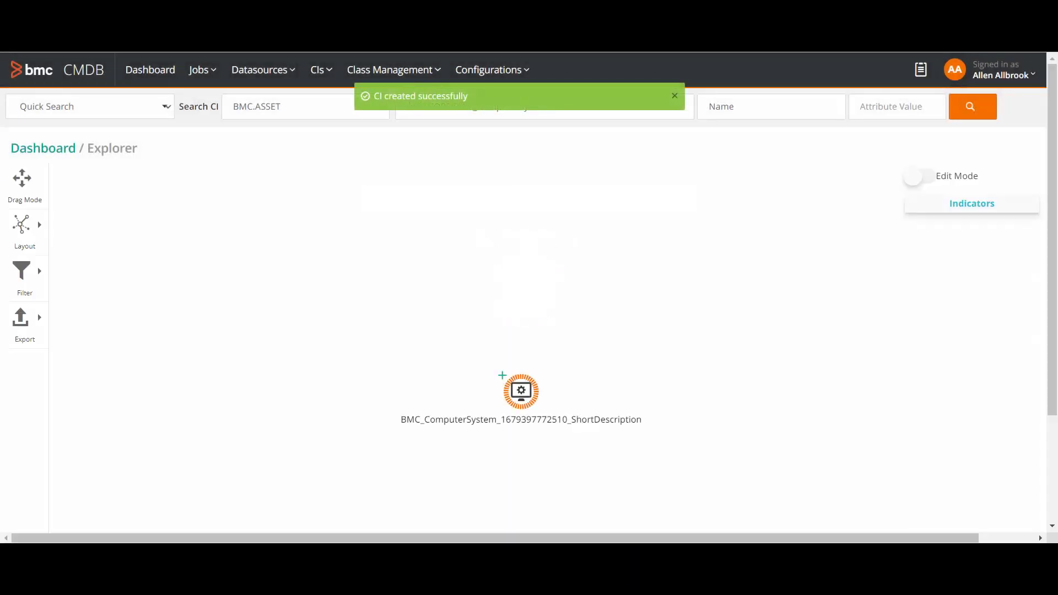
# Create another BMC.CORE:BMC_ComputerSystem CI in the ExcelDataSet dataset, keeping the default Name and ShortDescription.
pyautogui.click(318, 69)
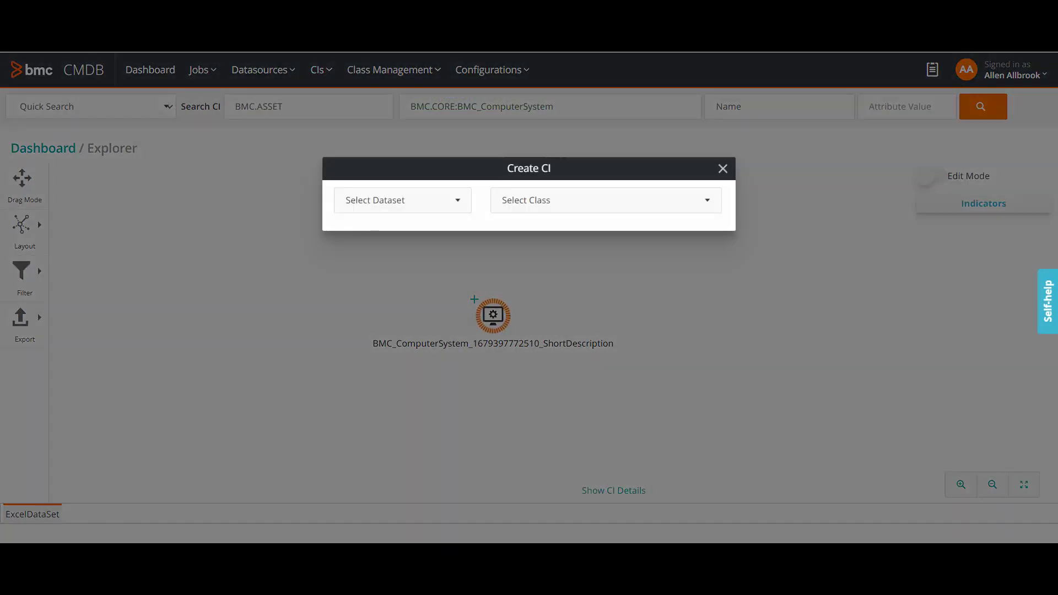
pyautogui.click(402, 200)
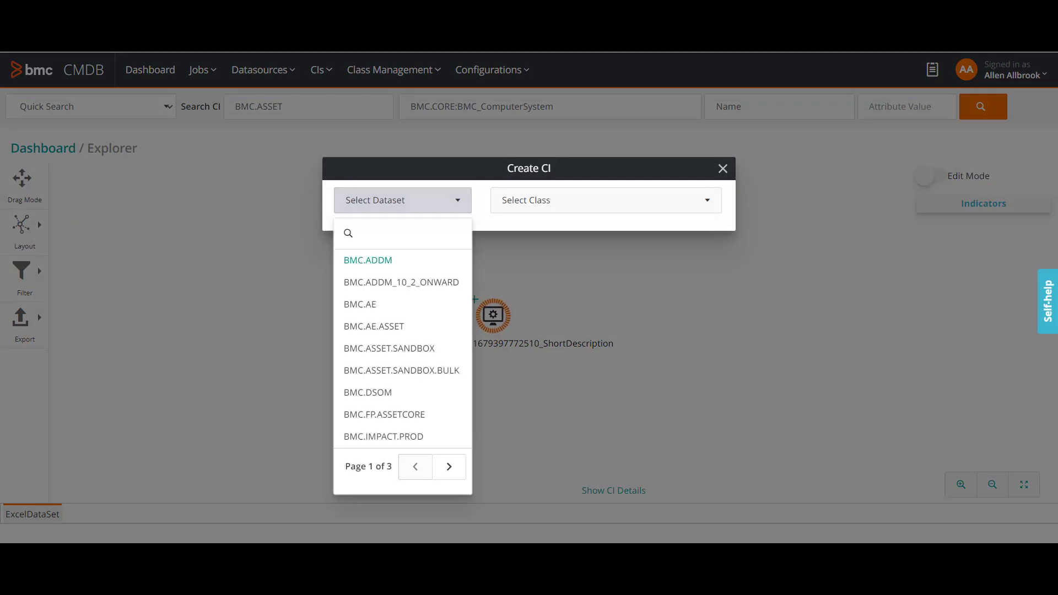
pyautogui.click(450, 466)
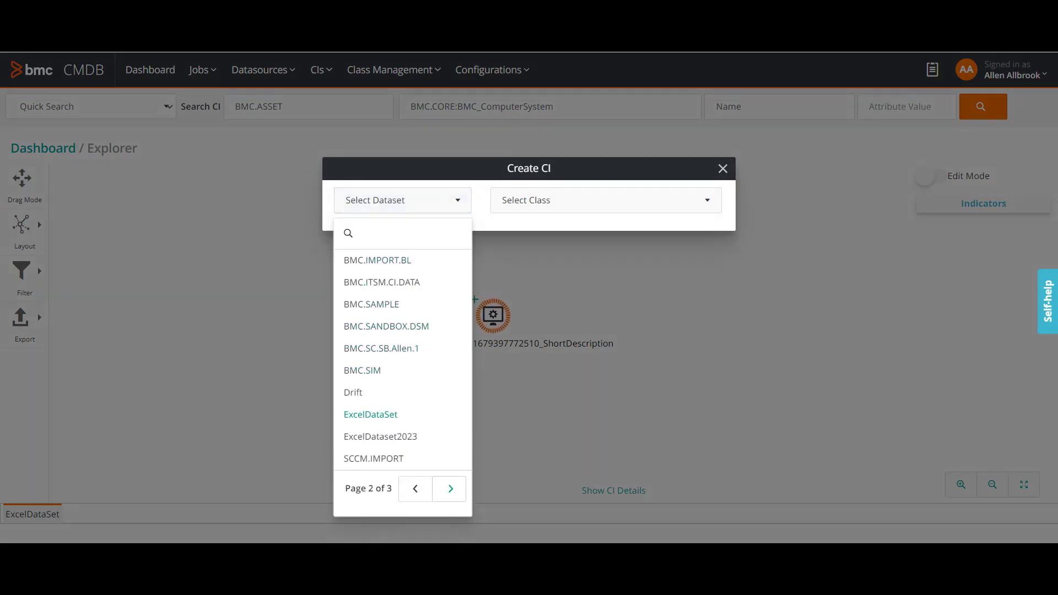
pyautogui.click(370, 414)
pyautogui.click(606, 200)
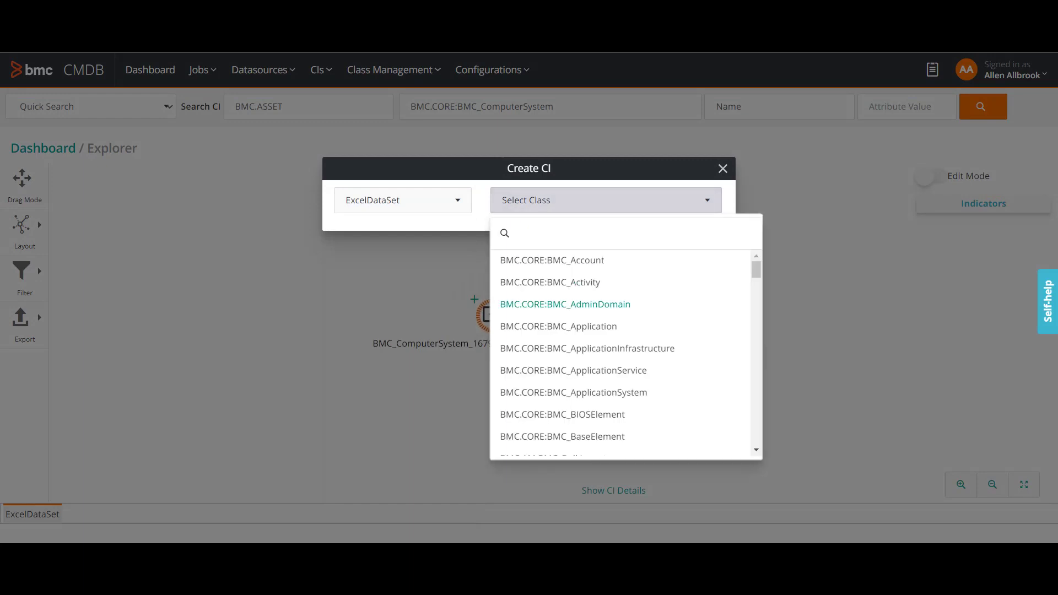
pyautogui.scroll(-6, 565, 304)
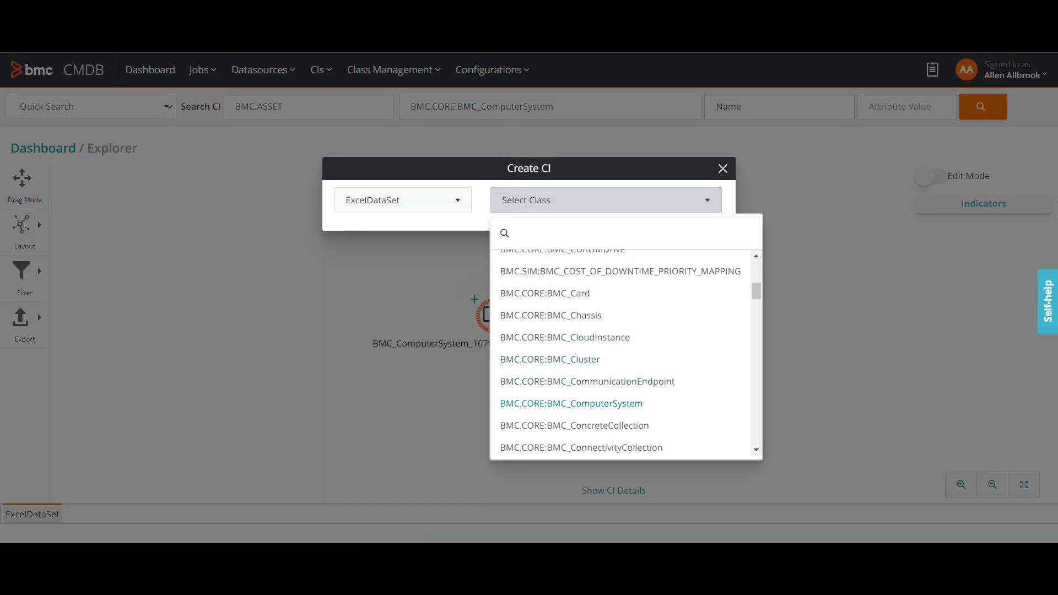
pyautogui.click(570, 403)
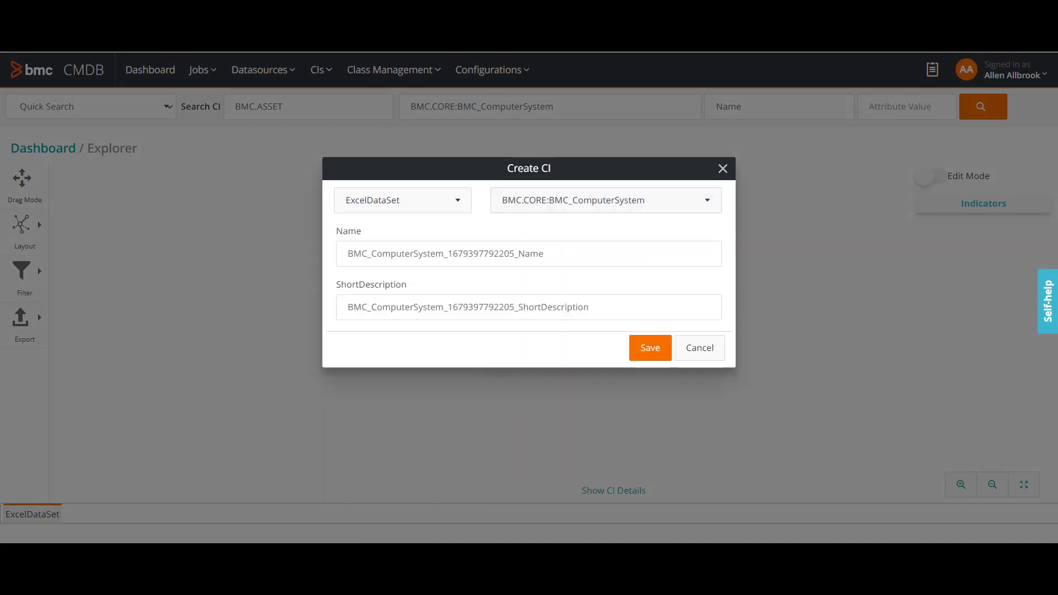
pyautogui.click(650, 347)
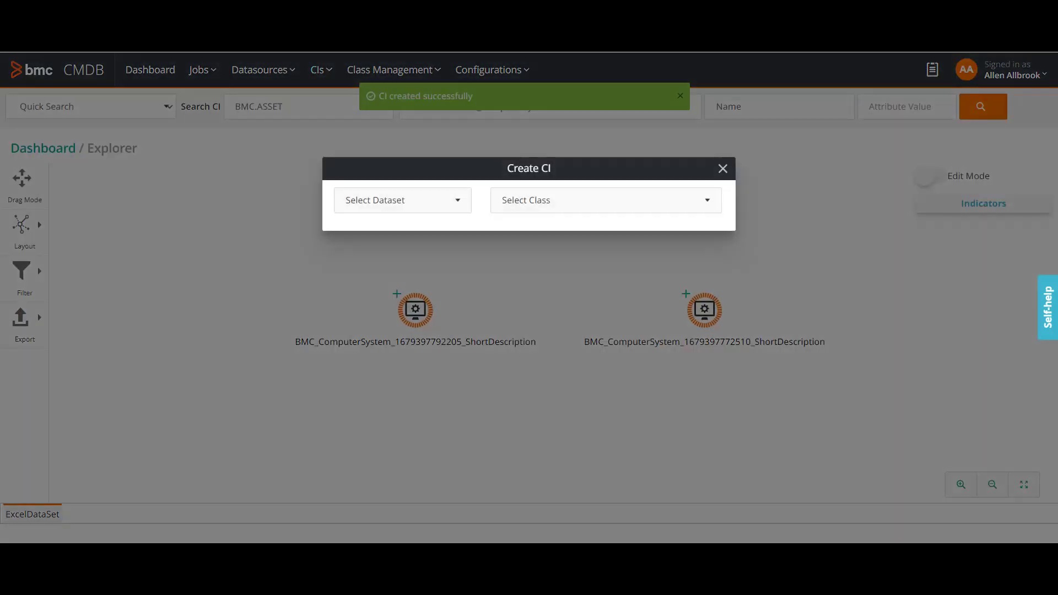
# Create a CI of class BMC.CORE:BMC_ComputerSystem in the ExcelDataset2023 dataset with the default attribute values.
pyautogui.click(402, 200)
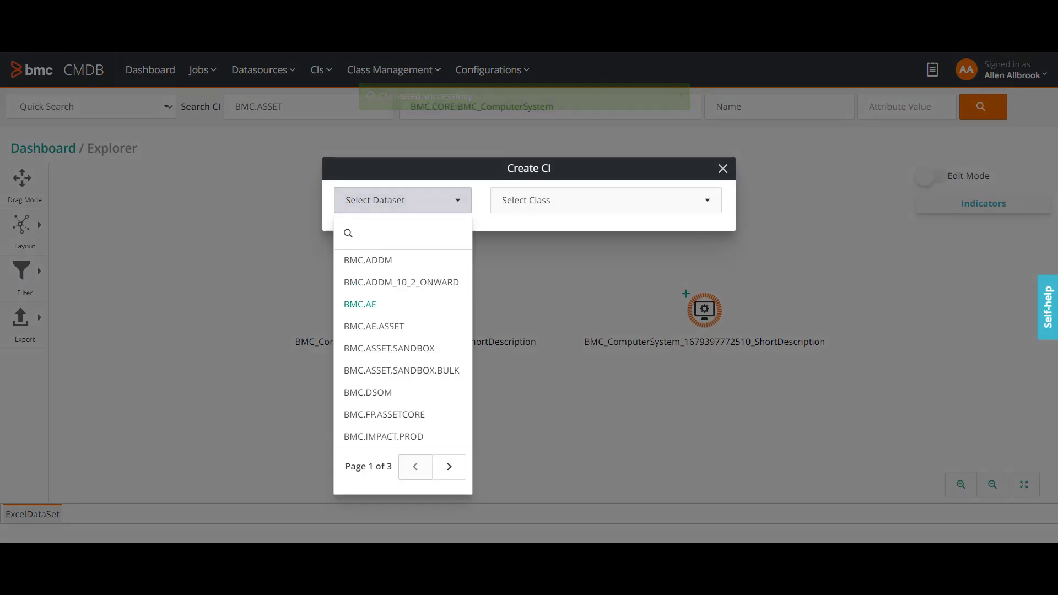
pyautogui.click(449, 466)
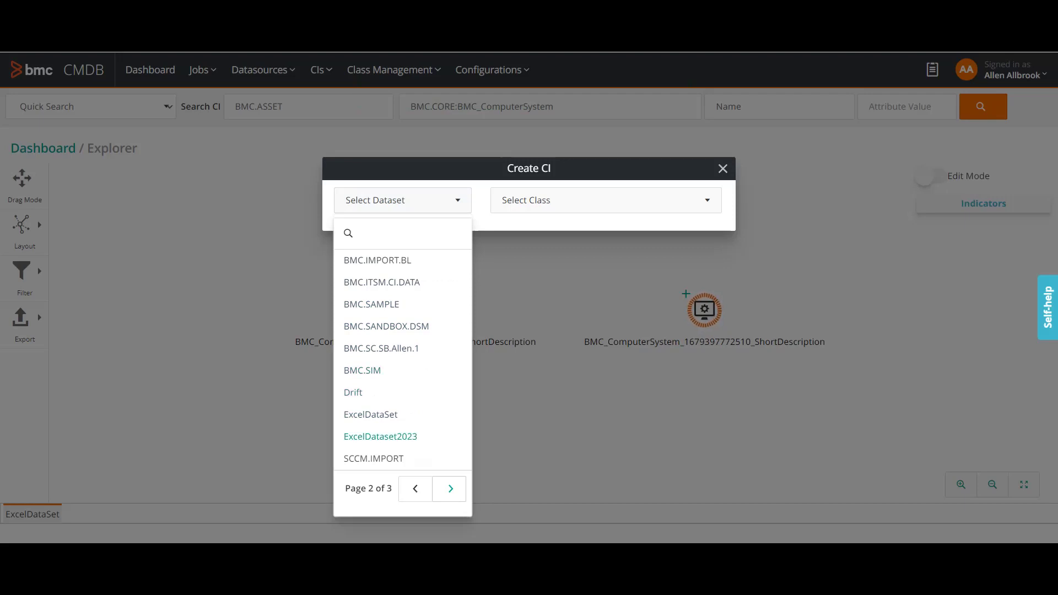
pyautogui.click(380, 436)
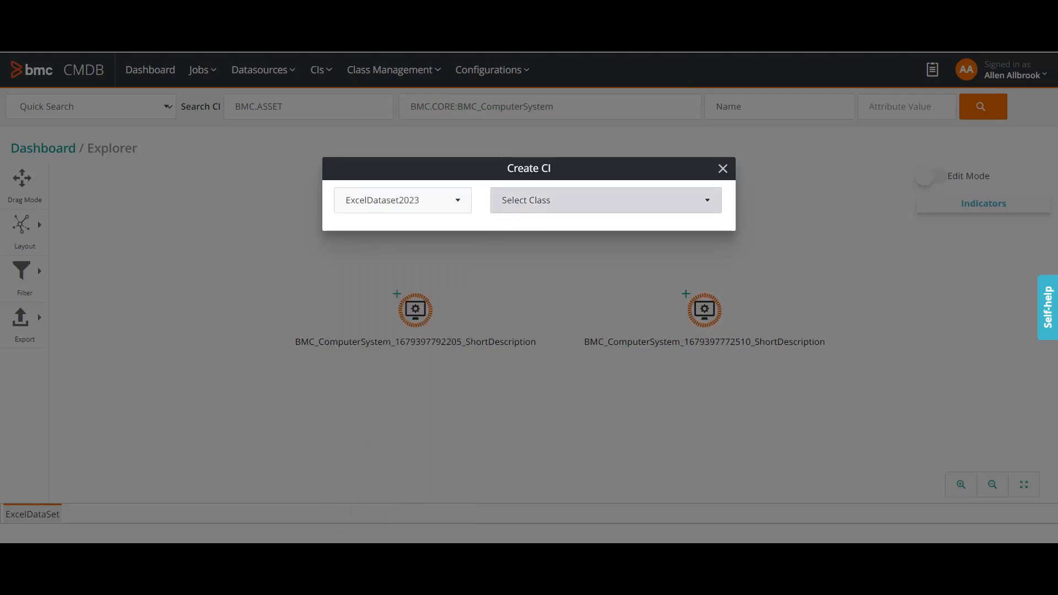
pyautogui.click(551, 200)
pyautogui.scroll(-4, 551, 339)
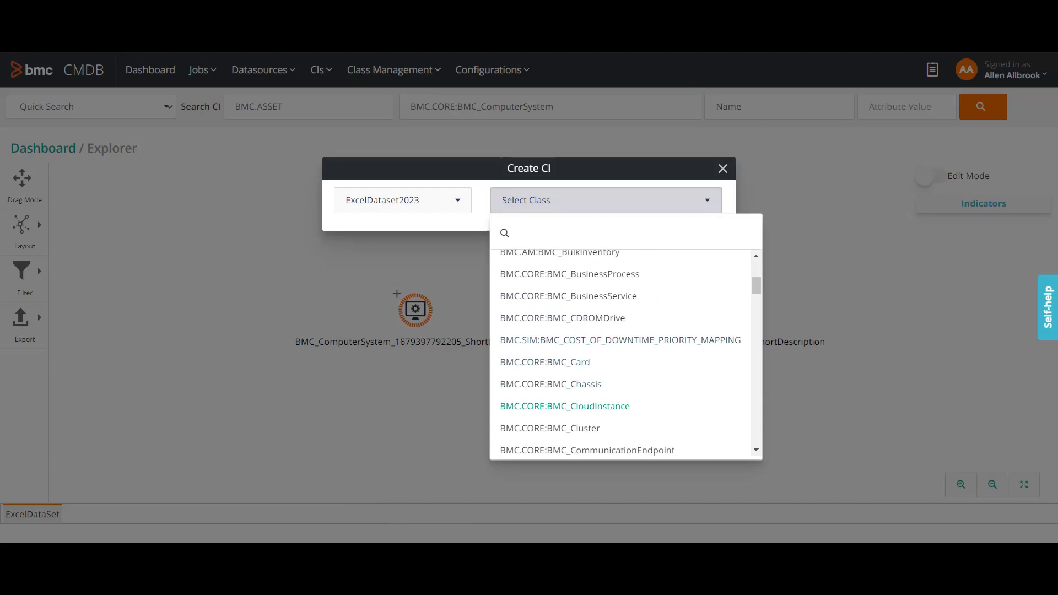
pyautogui.scroll(-1, 551, 339)
pyautogui.click(570, 404)
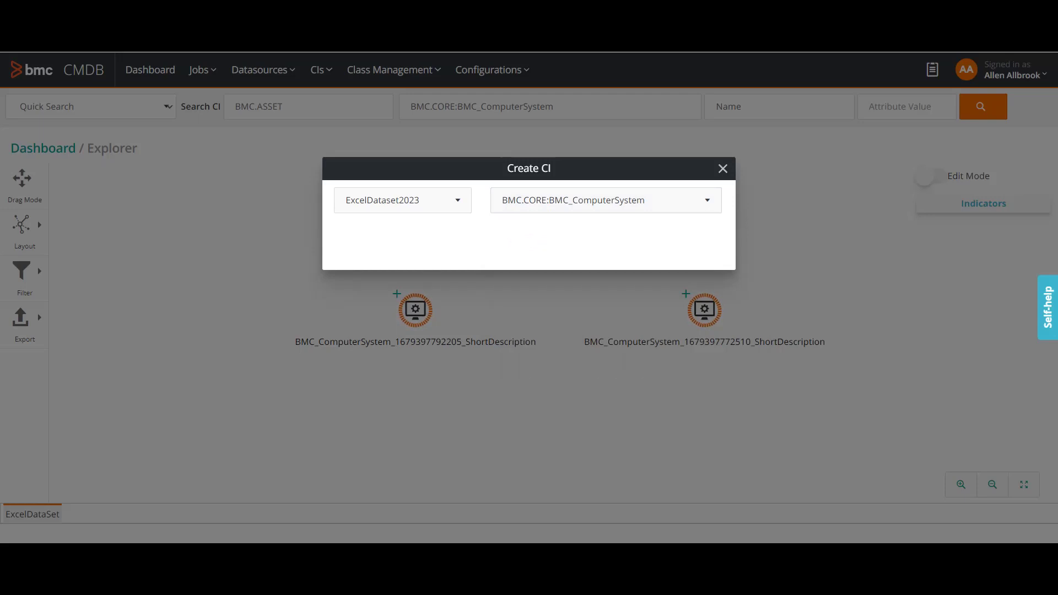
pyautogui.click(650, 348)
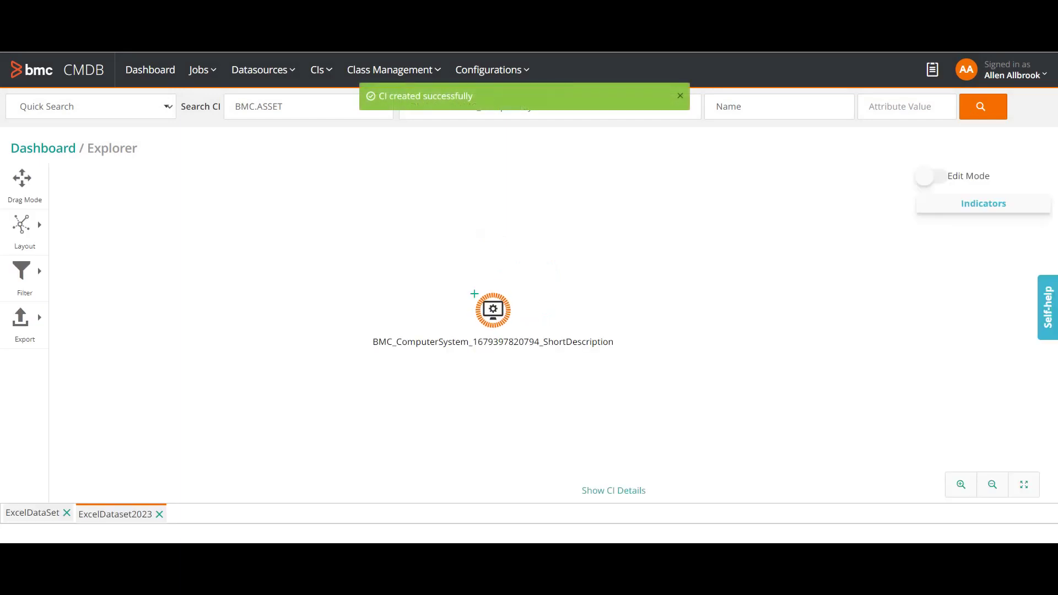
# Create a second BMC.CORE:BMC_ComputerSystem CI in the ExcelDataset2023 dataset, again with the default attribute values.
pyautogui.click(321, 70)
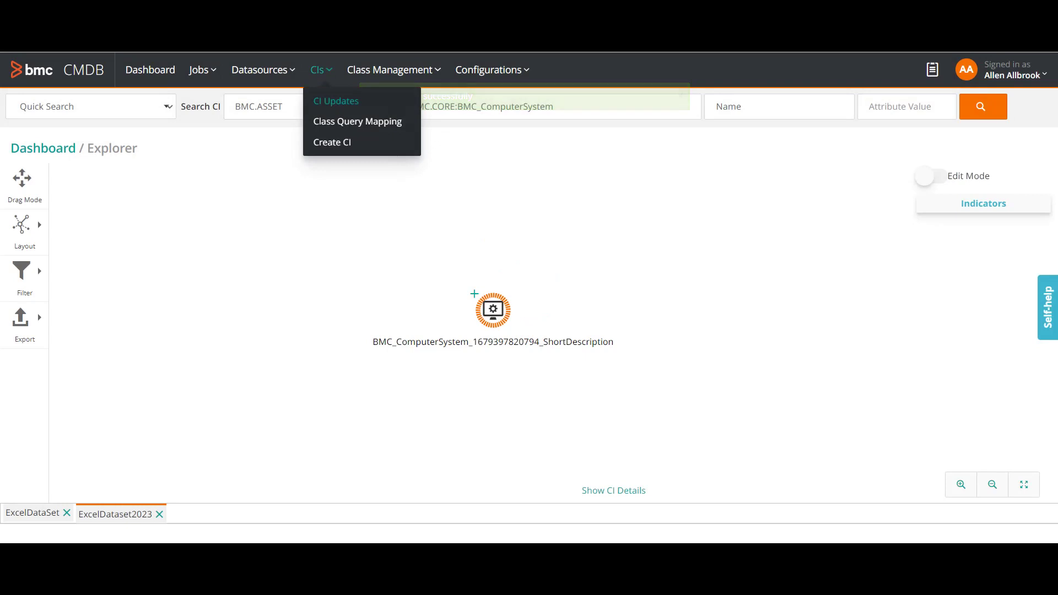
pyautogui.click(332, 142)
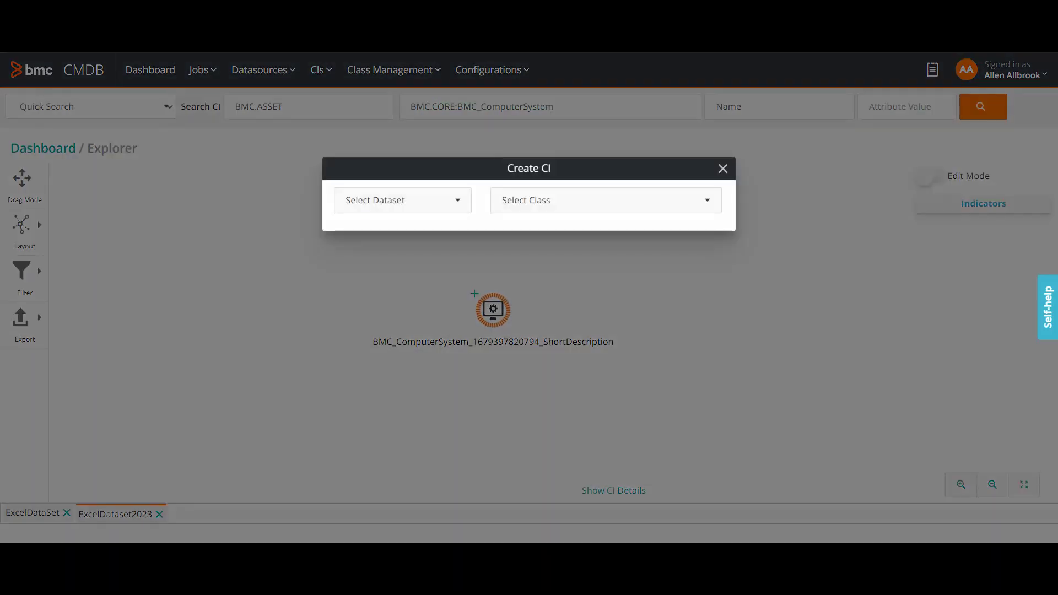
pyautogui.click(402, 200)
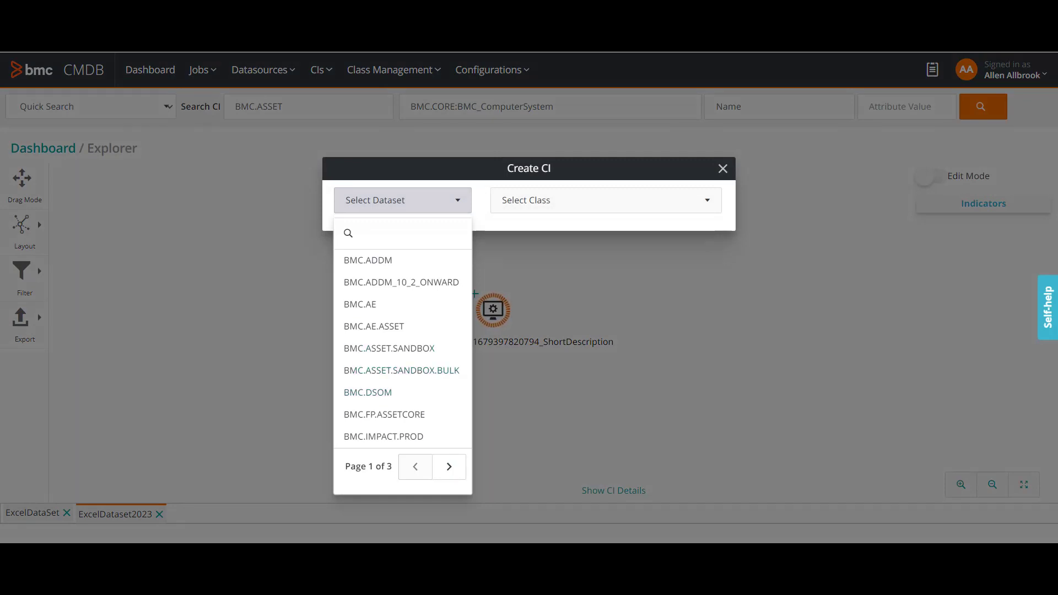
pyautogui.click(449, 466)
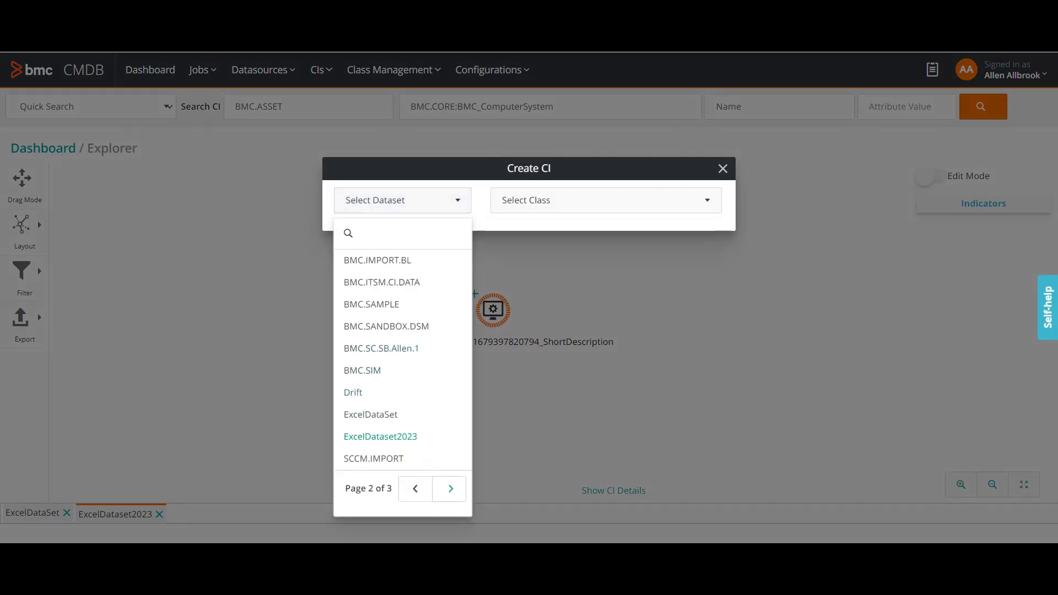
pyautogui.click(380, 436)
pyautogui.click(605, 200)
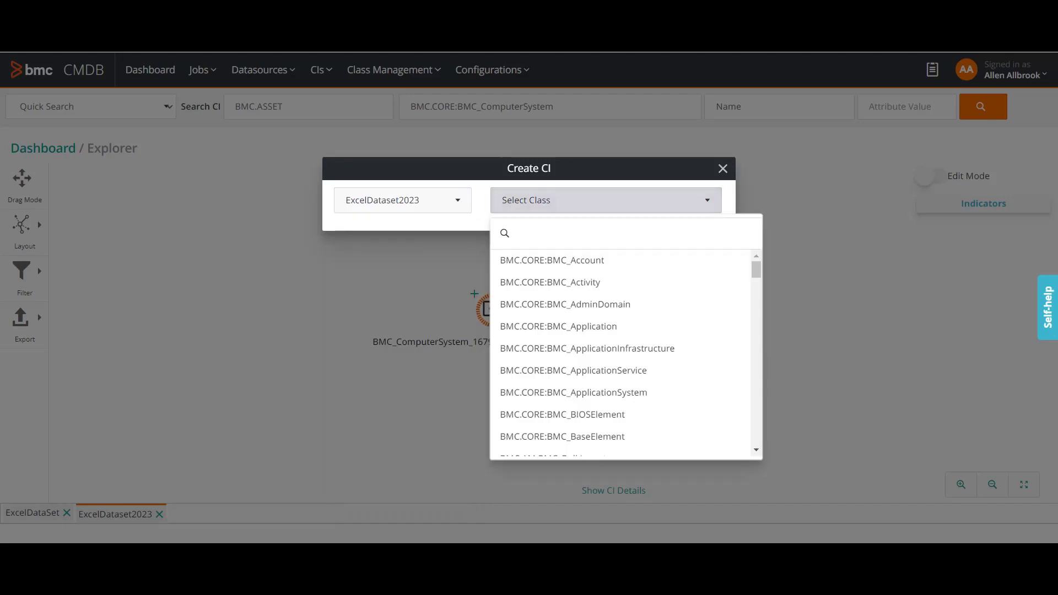
pyautogui.scroll(-3, 558, 333)
pyautogui.scroll(-2, 579, 374)
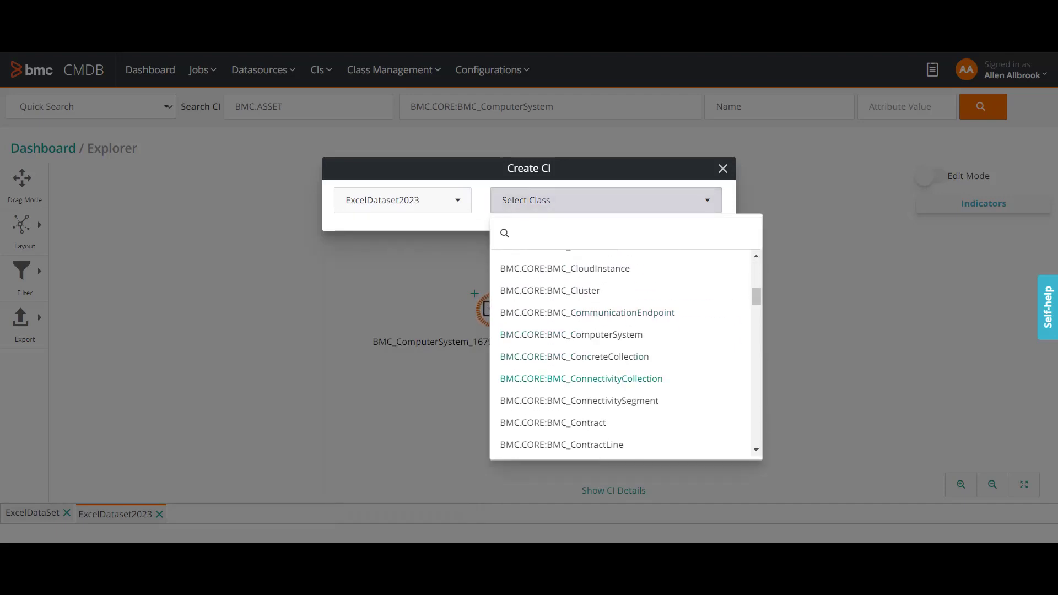
pyautogui.click(571, 335)
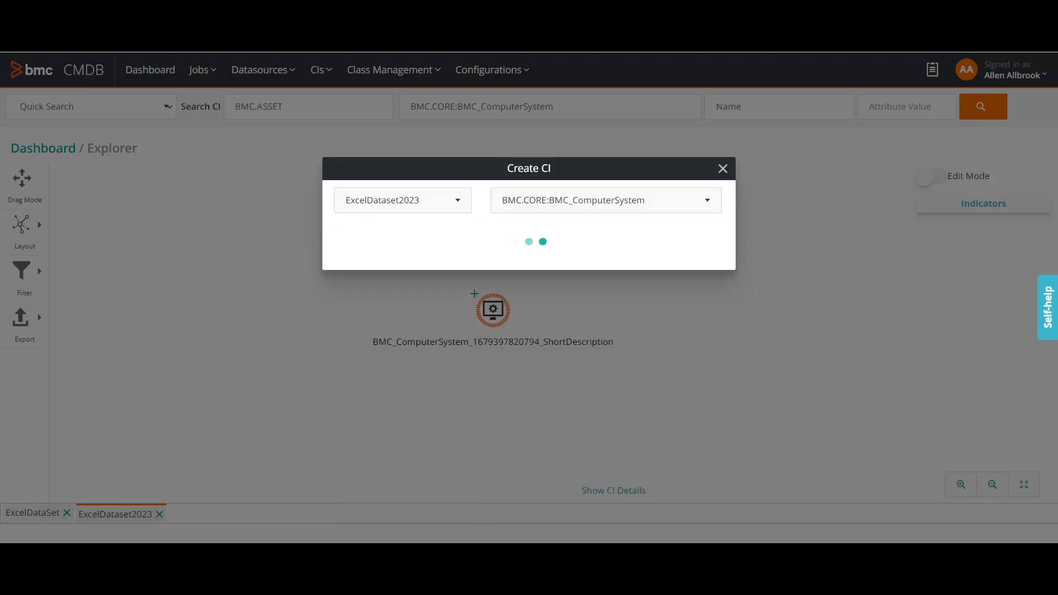
pyautogui.click(650, 347)
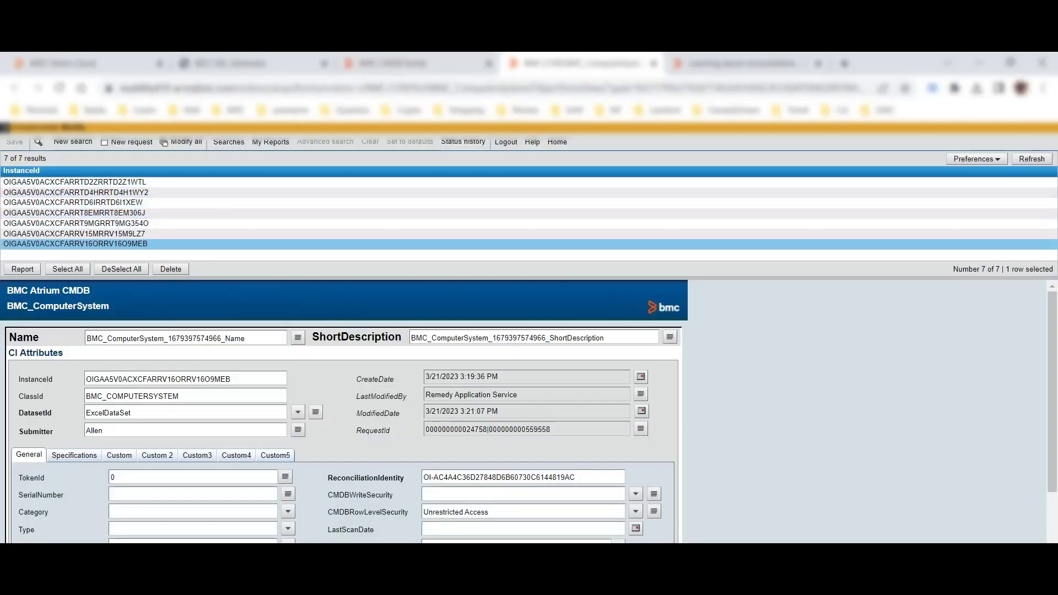
# Return to the BMC_ComputerSystem form, refresh the ExcelDataSet results and check the ReconciliationIdentity of the two newest records.
pyautogui.click(1031, 159)
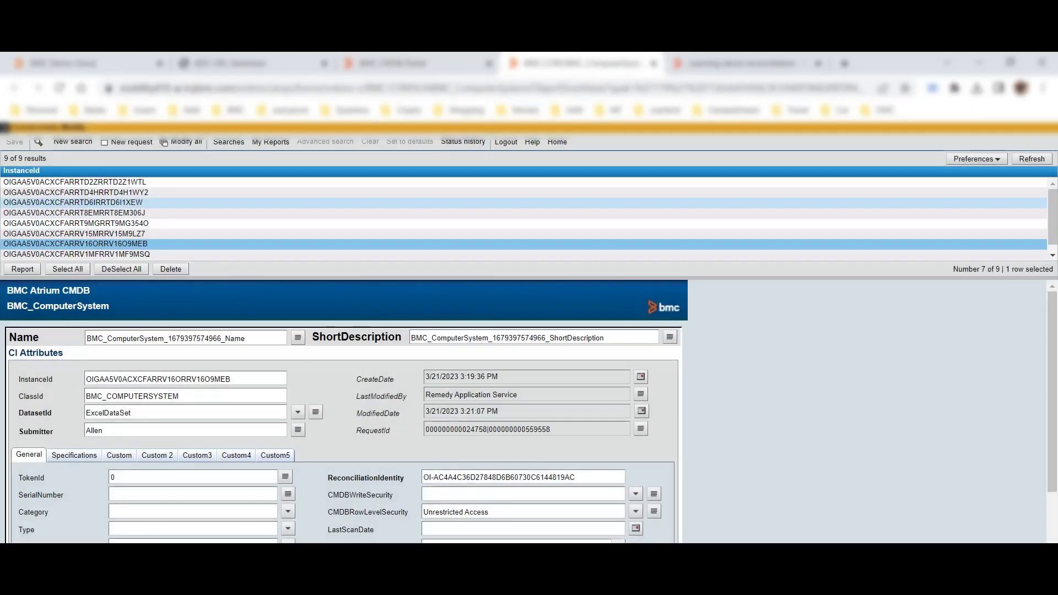
pyautogui.click(76, 254)
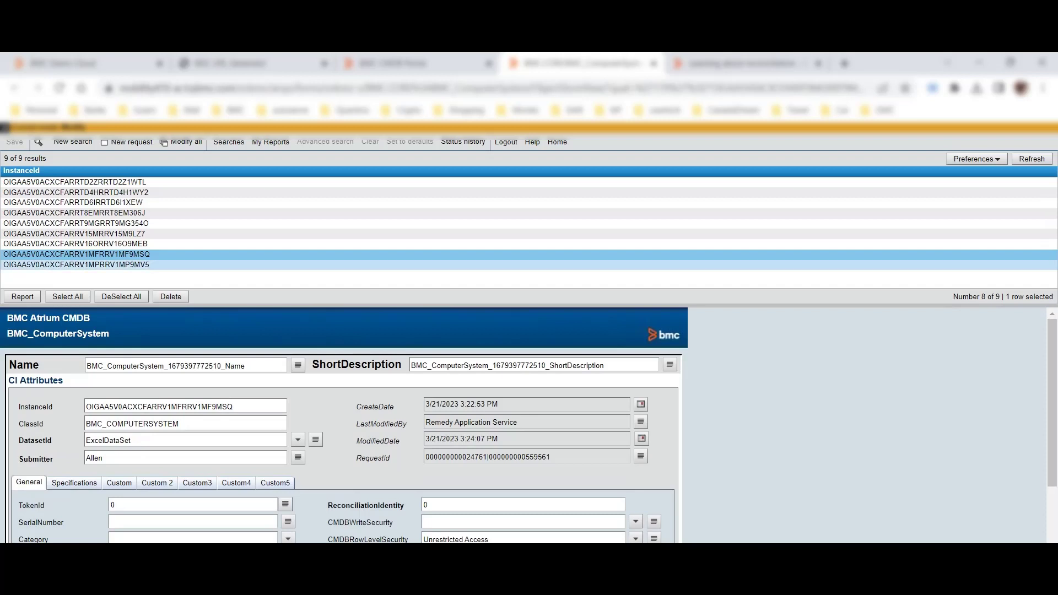
pyautogui.click(76, 265)
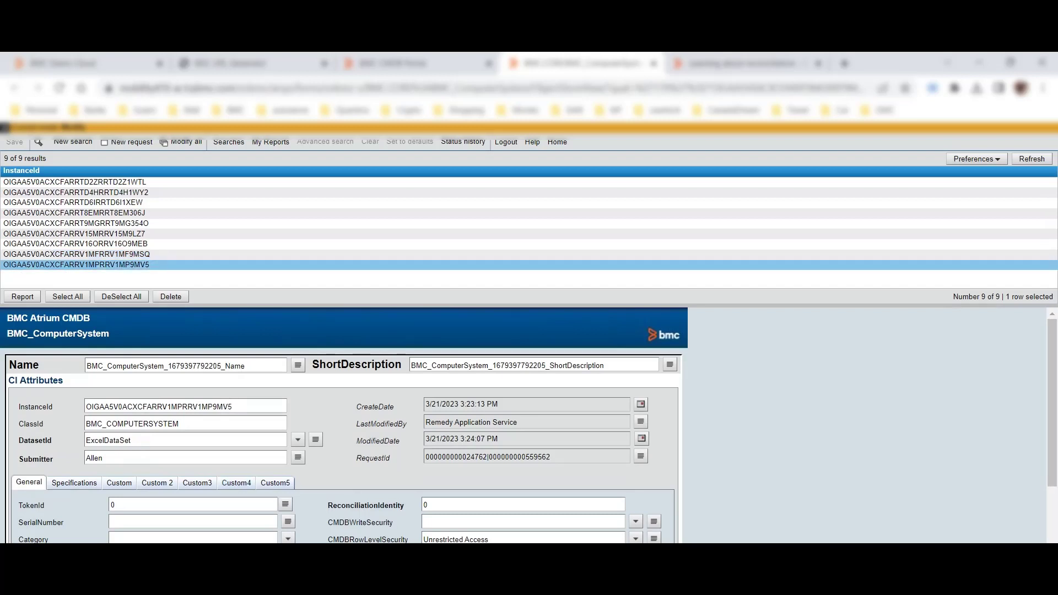
# Modify the two newest ExcelDataSet records together, setting their Category to Hardware, and save with confirmation.
pyautogui.click(76, 254)
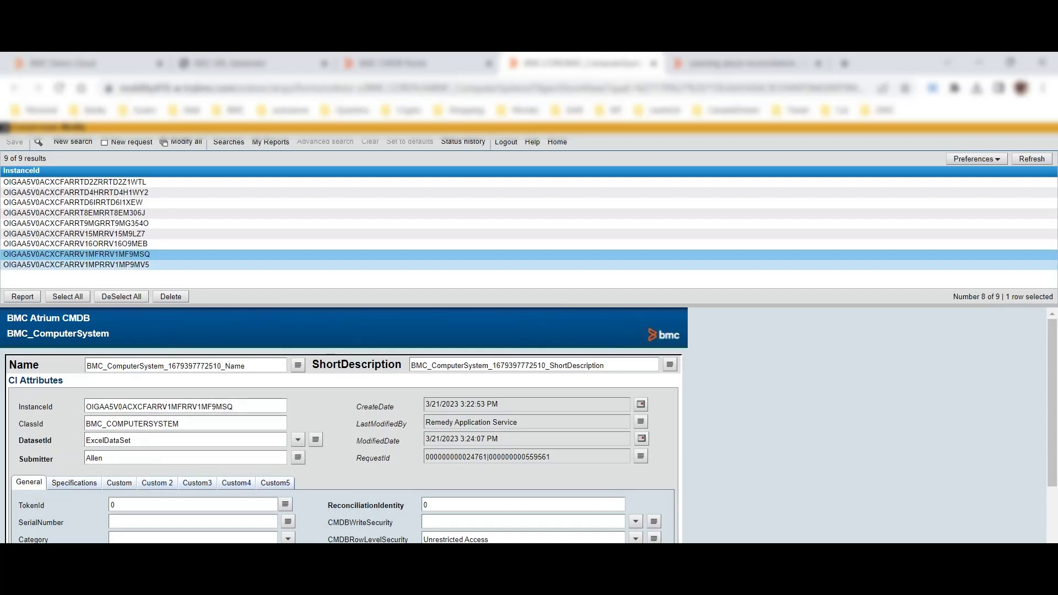
pyautogui.keyDown('ctrl'); pyautogui.click(76, 265); pyautogui.keyUp('ctrl')
pyautogui.click(181, 141)
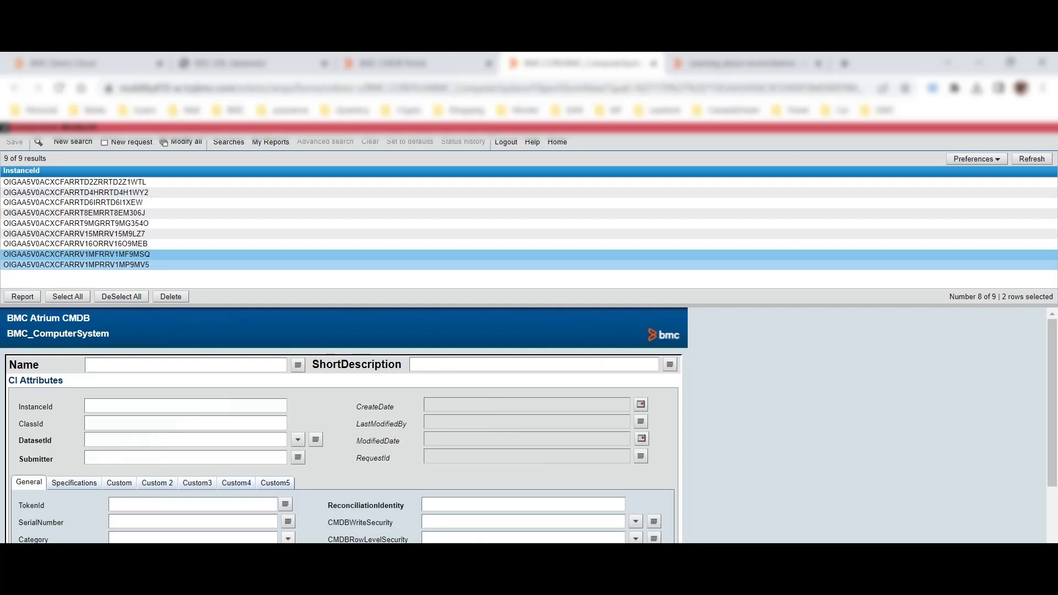
pyautogui.click(287, 539)
pyautogui.click(309, 540)
pyautogui.click(288, 539)
pyautogui.click(310, 465)
pyautogui.click(14, 142)
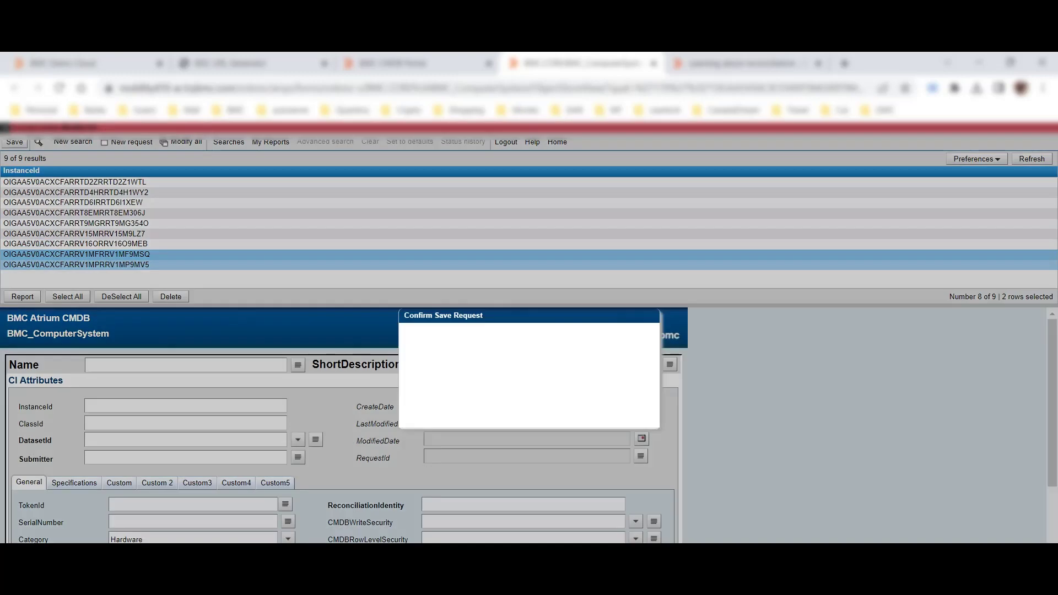
pyautogui.click(517, 412)
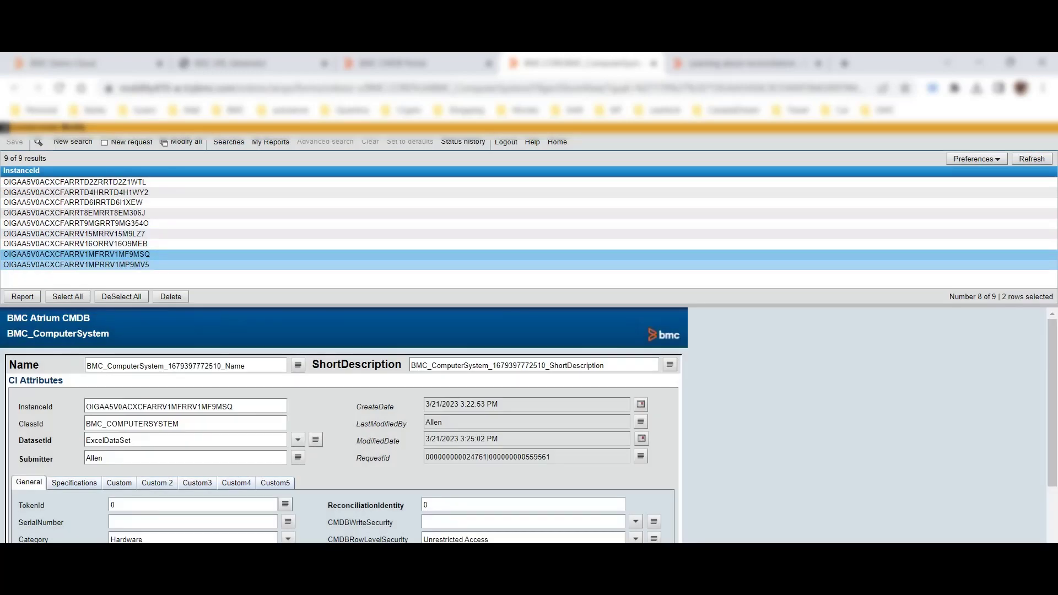
# Run a new search for the ExcelDataset2023 records and check the ReconciliationIdentity of the two newest ones.
pyautogui.click(73, 142)
pyautogui.click(297, 283)
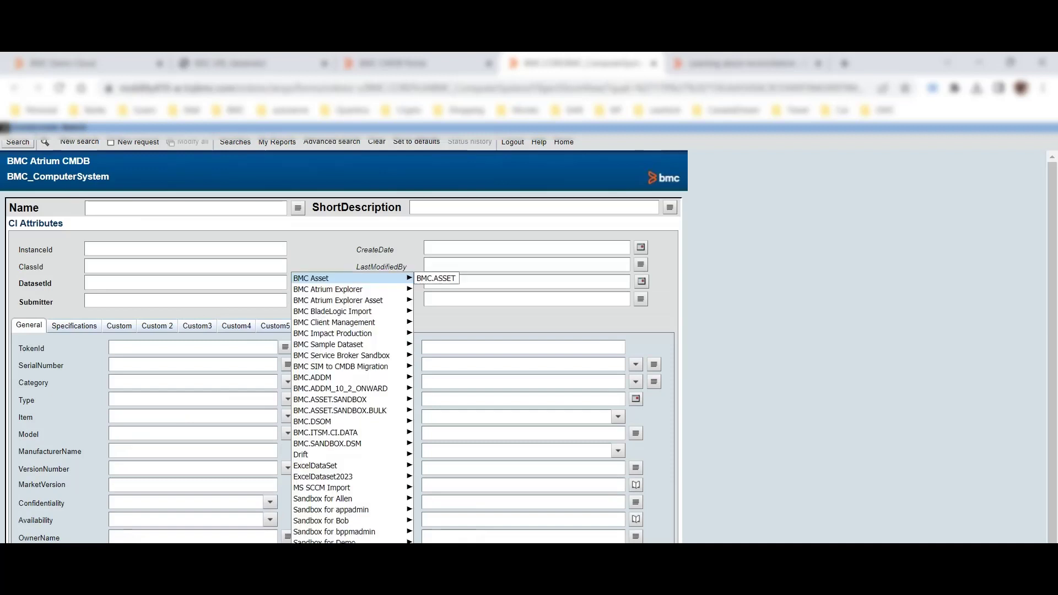
pyautogui.moveTo(331, 477)
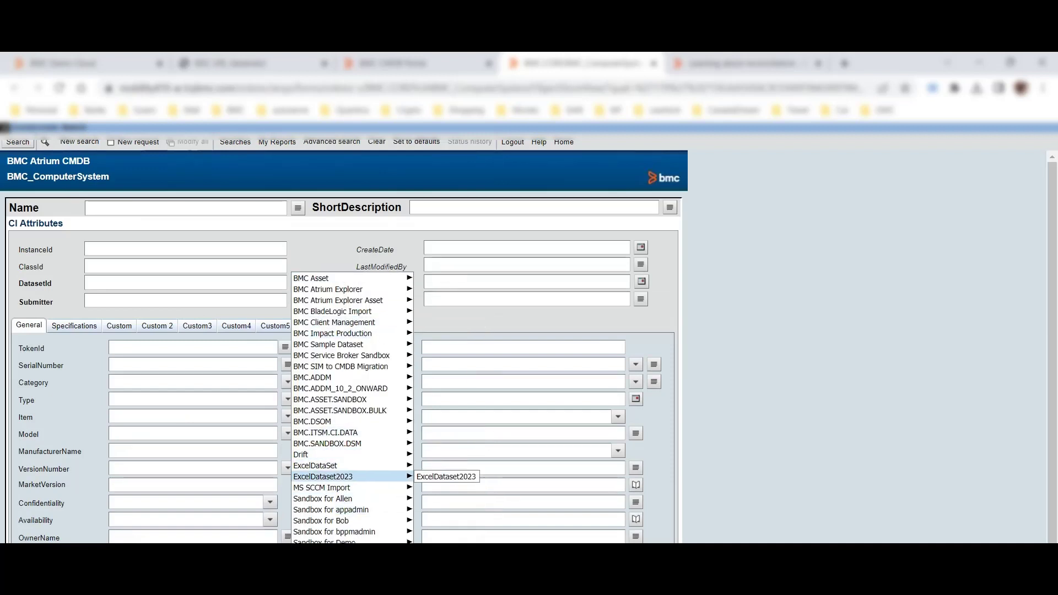
pyautogui.click(446, 476)
pyautogui.click(18, 142)
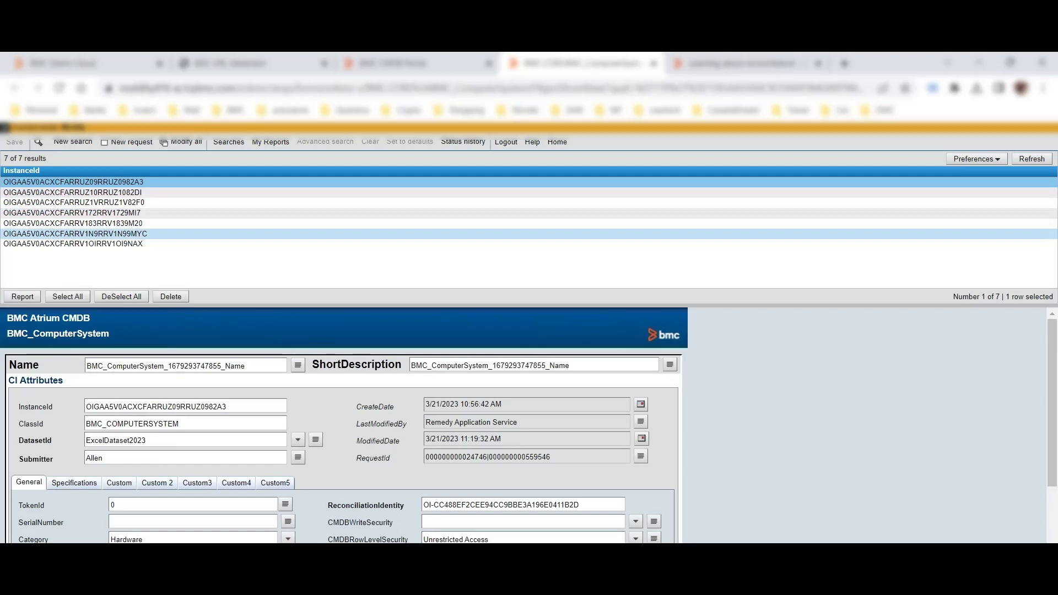
pyautogui.click(75, 233)
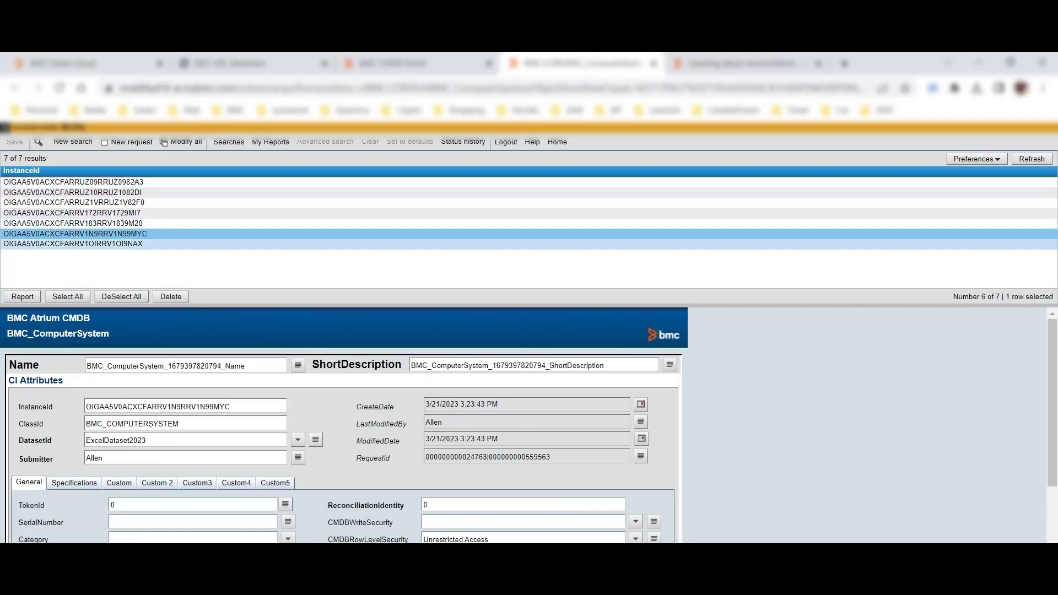
pyautogui.click(75, 244)
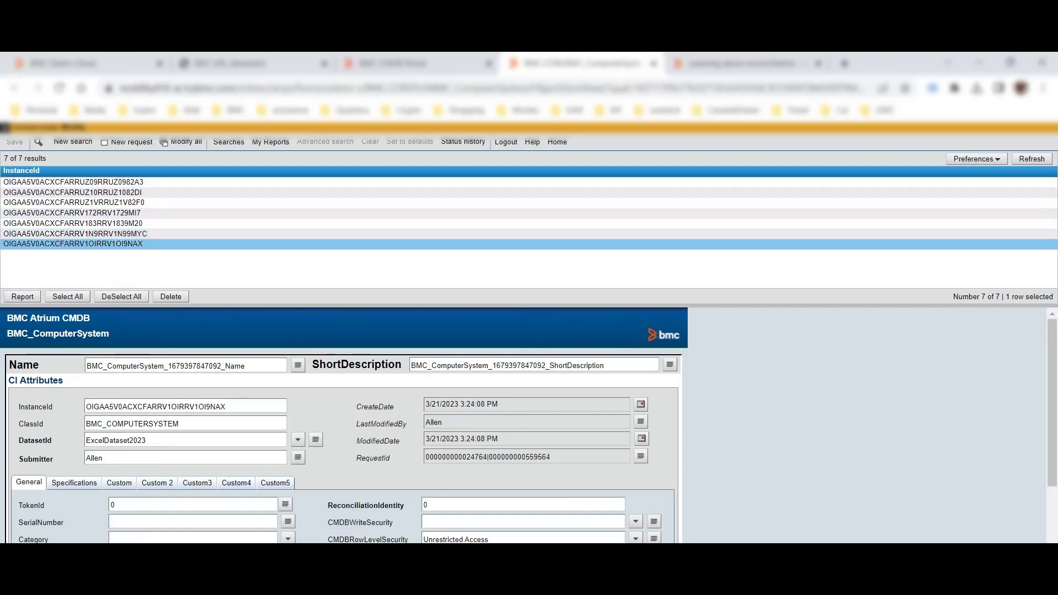
# Modify the two newest ExcelDataset2023 records together, setting Category to Hardware and Type to ComputerSystem, and save with confirmation.
pyautogui.click(75, 234)
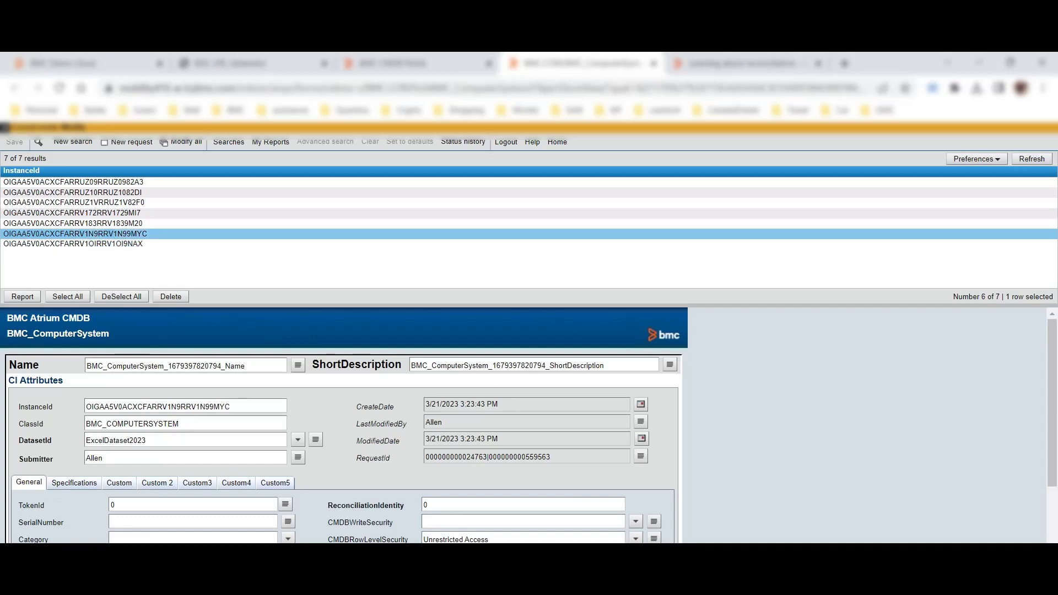
pyautogui.keyDown('shift'); pyautogui.click(75, 244); pyautogui.keyUp('shift')
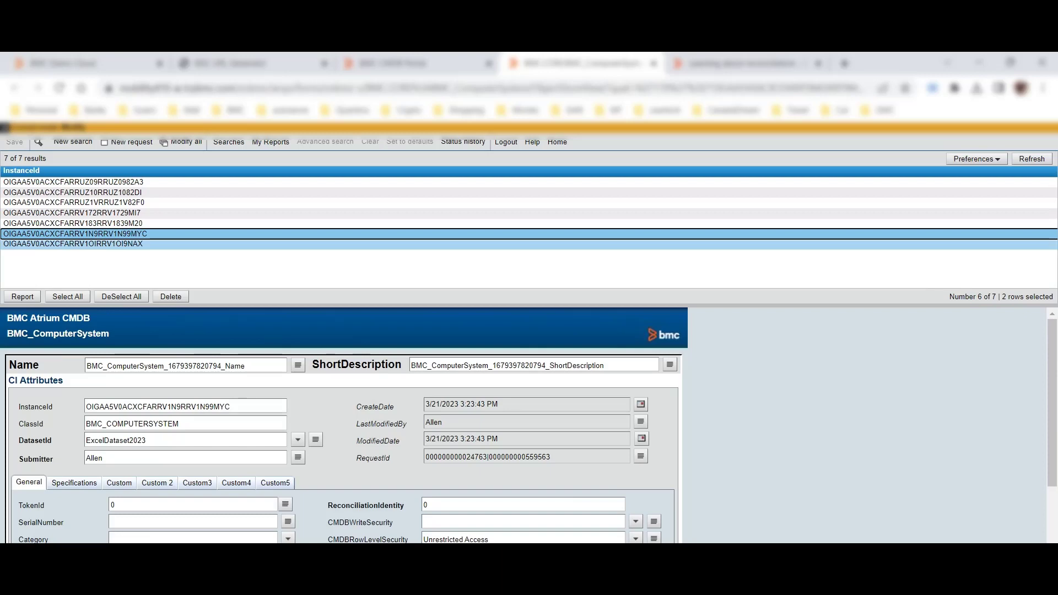
pyautogui.click(182, 142)
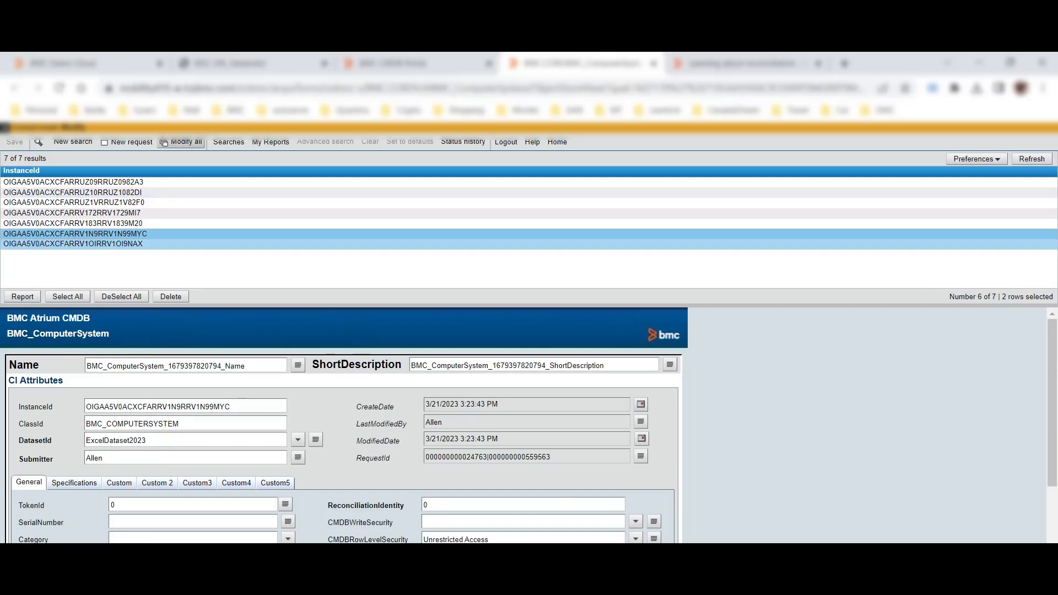
pyautogui.click(287, 538)
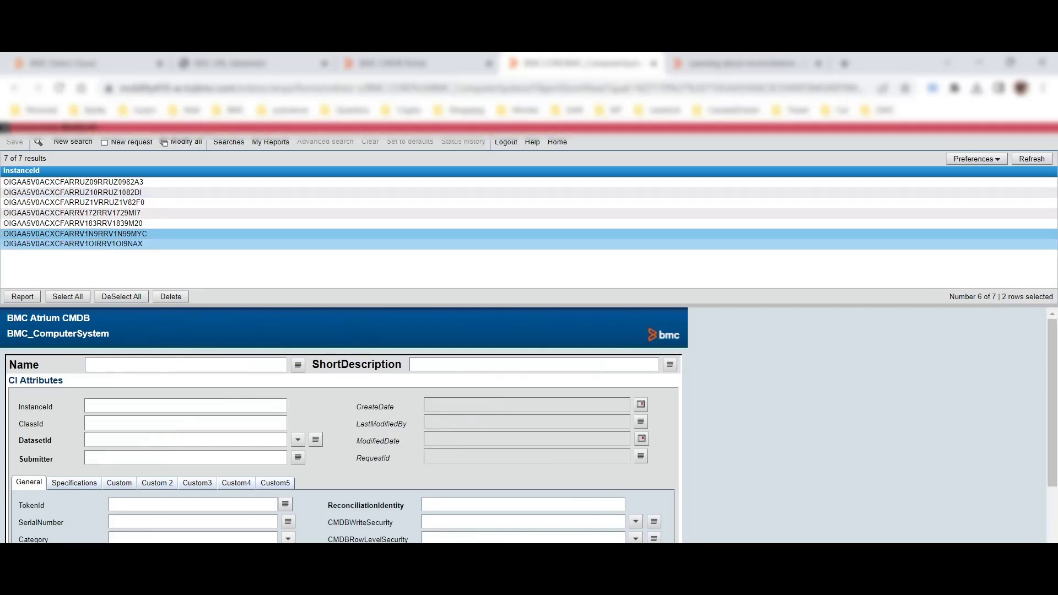
pyautogui.click(300, 541)
pyautogui.click(287, 554)
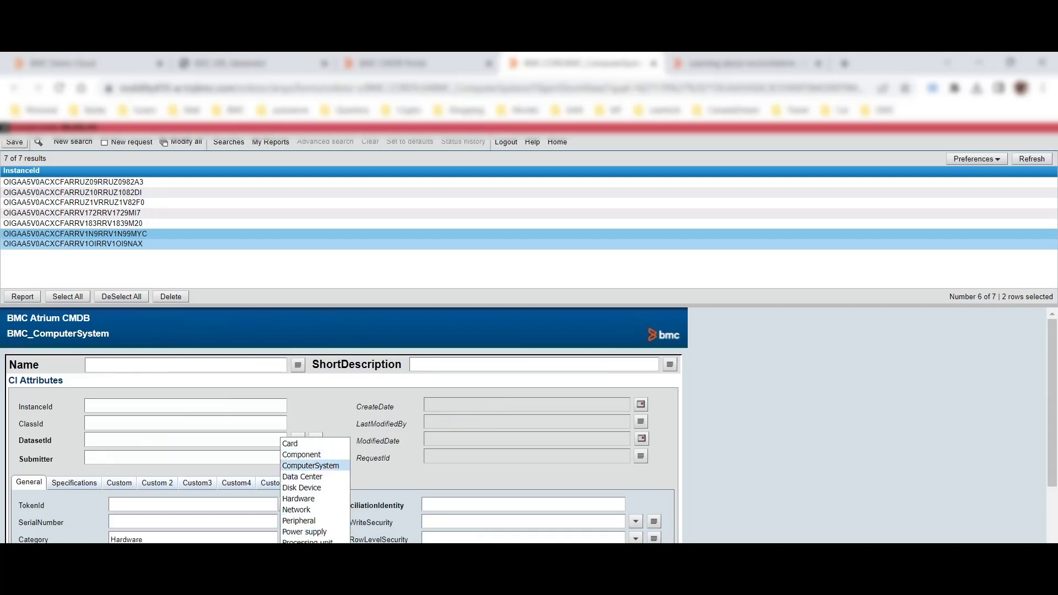
pyautogui.click(311, 465)
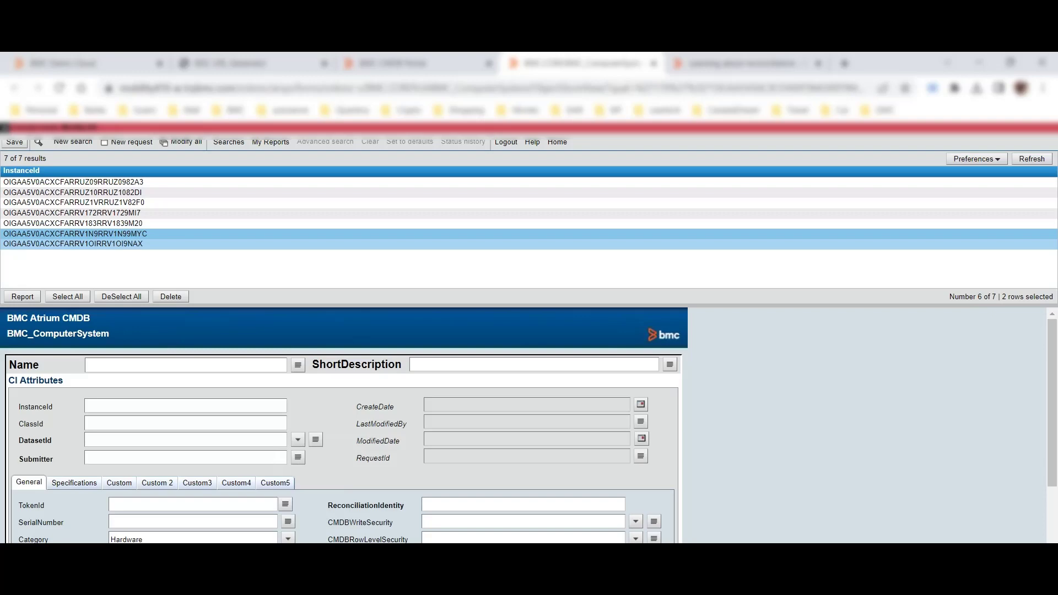
pyautogui.click(14, 142)
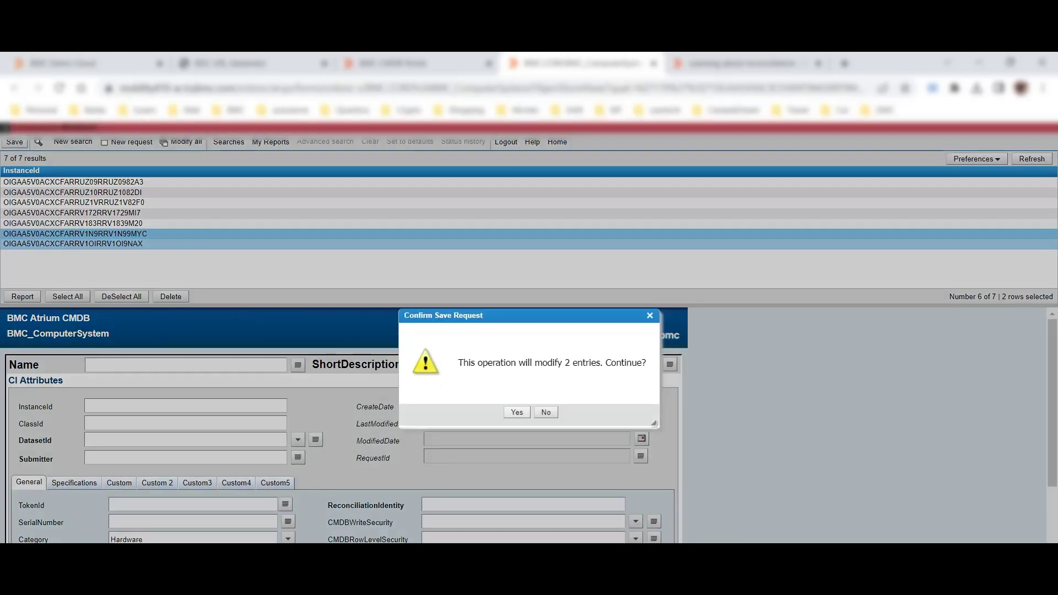
pyautogui.click(517, 412)
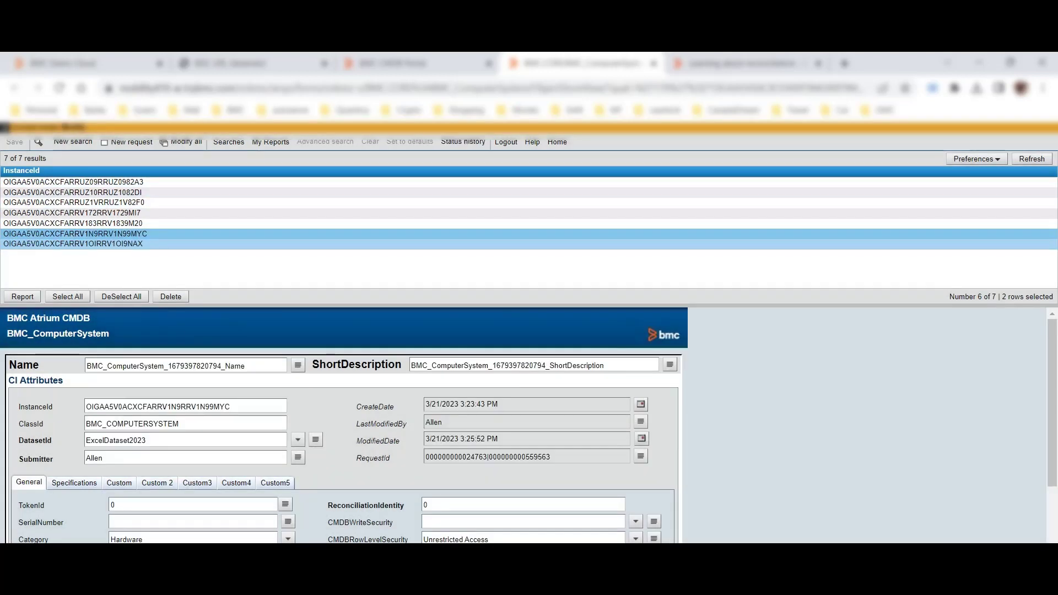
# Copy the Name of the first of the two modified records and duplicate the BMC_ComputerSystem form in another browser tab.
pyautogui.doubleClick(246, 366)
pyautogui.hotkey('ctrl', 'c')
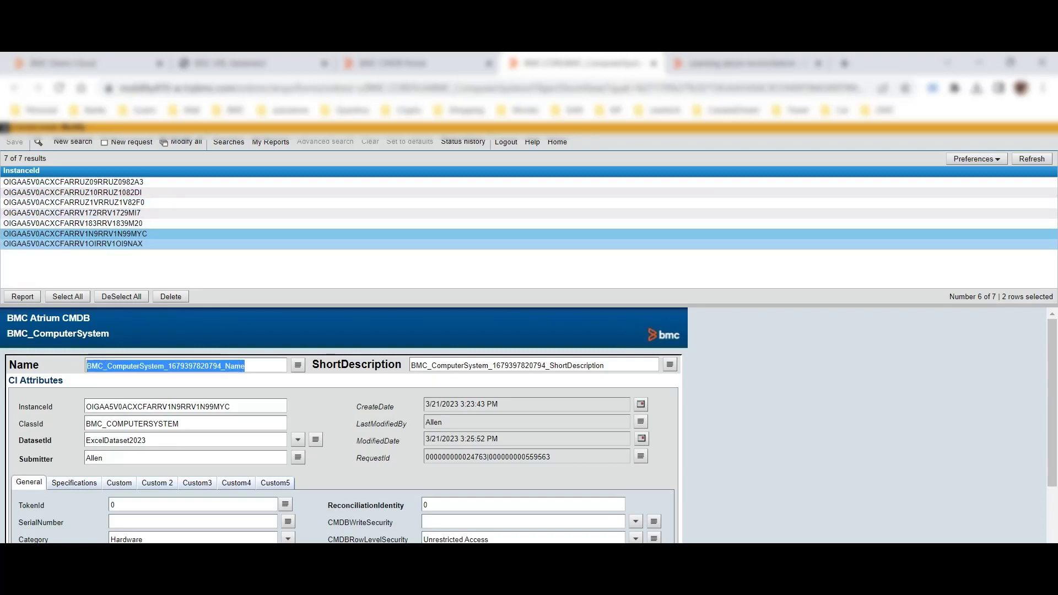
pyautogui.rightClick(581, 63)
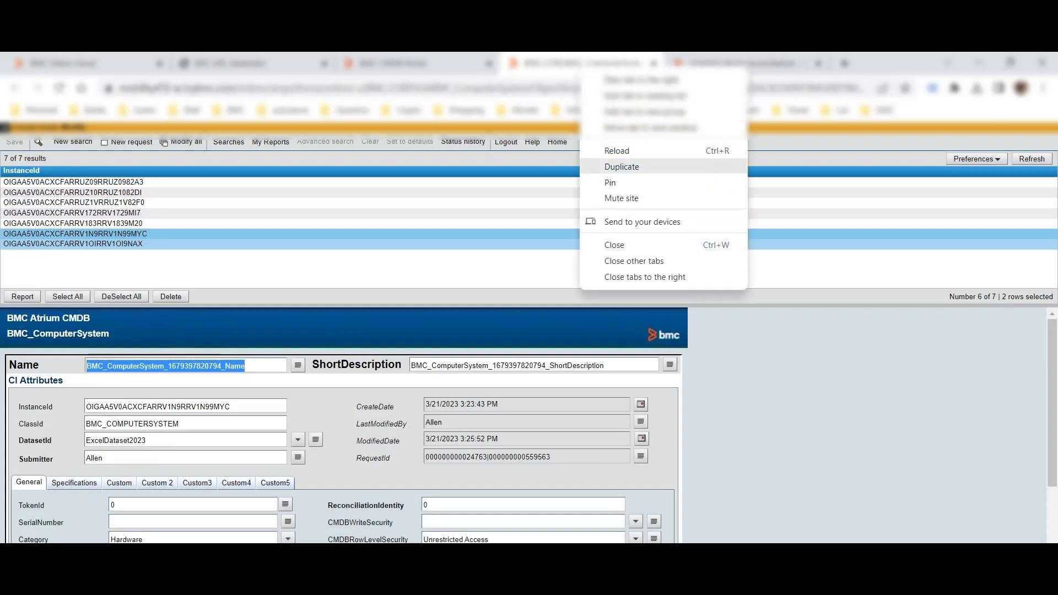
pyautogui.click(622, 166)
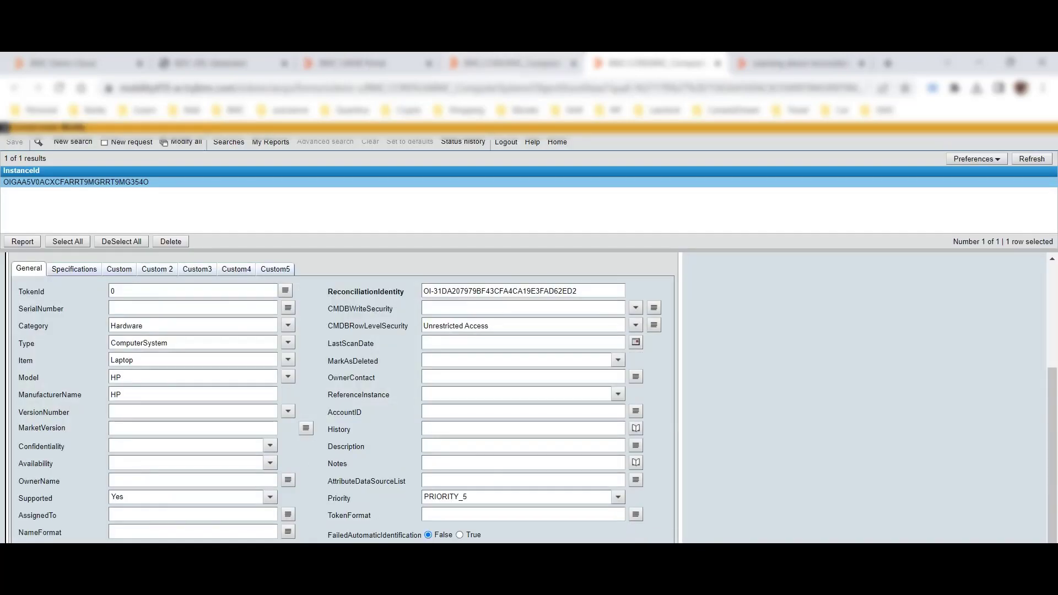
# Run a new search in the duplicated form for the records in the ExcelDataset2023 dataset.
pyautogui.click(72, 141)
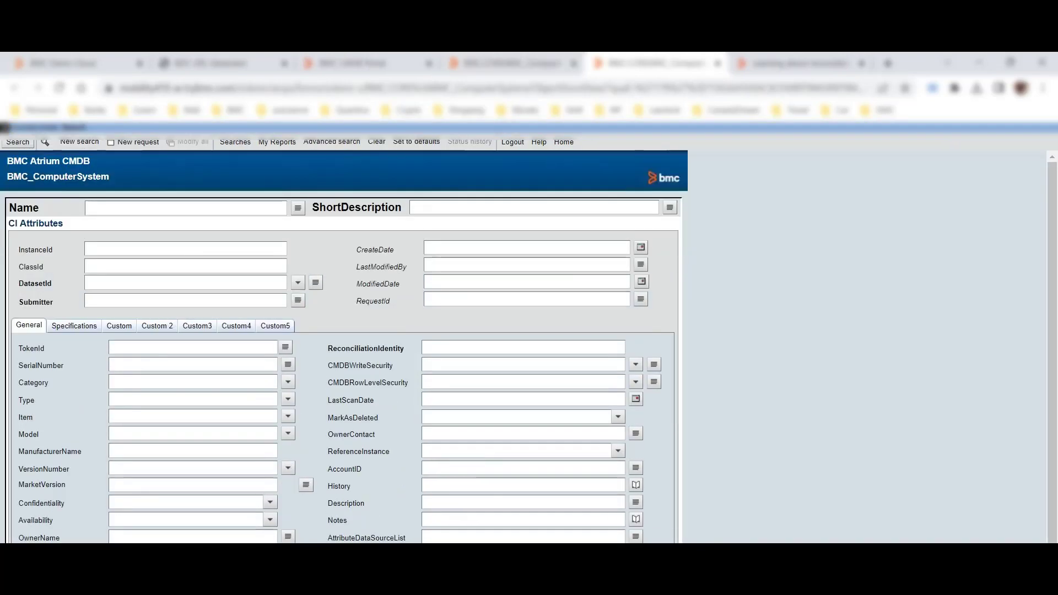
pyautogui.click(297, 283)
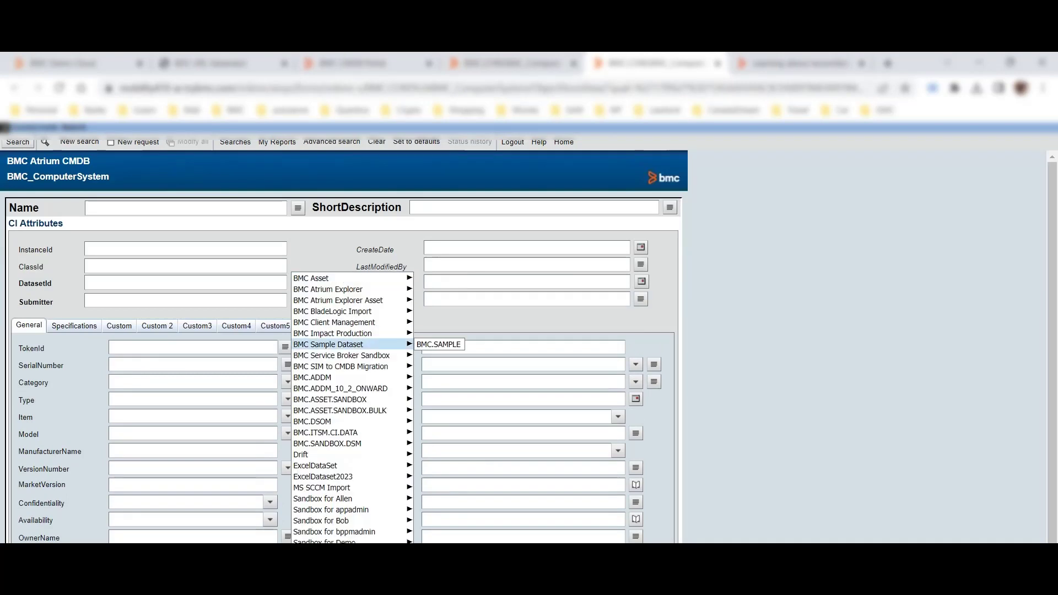
pyautogui.click(330, 476)
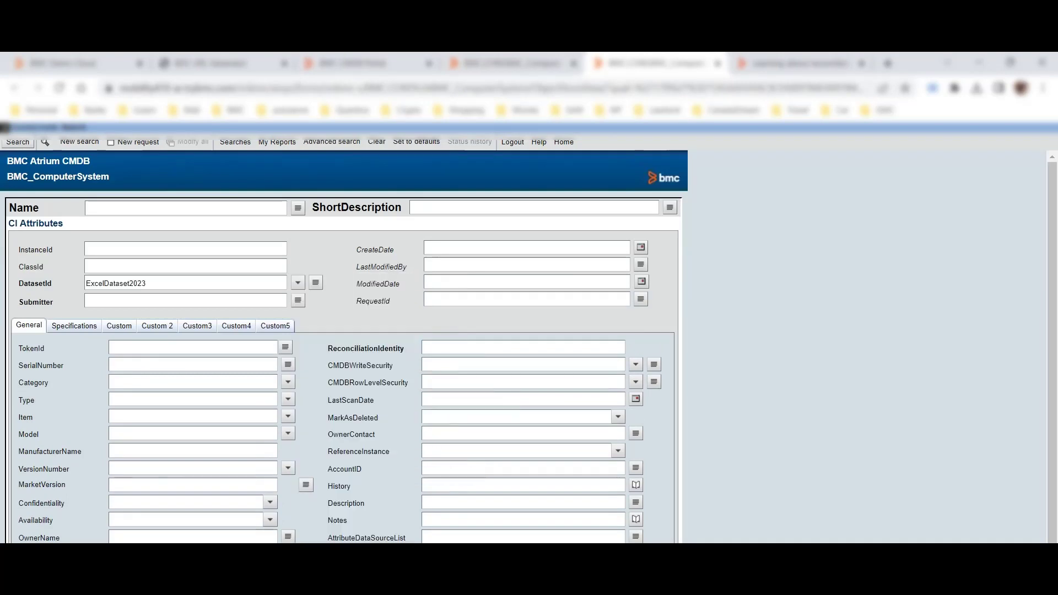
pyautogui.click(17, 143)
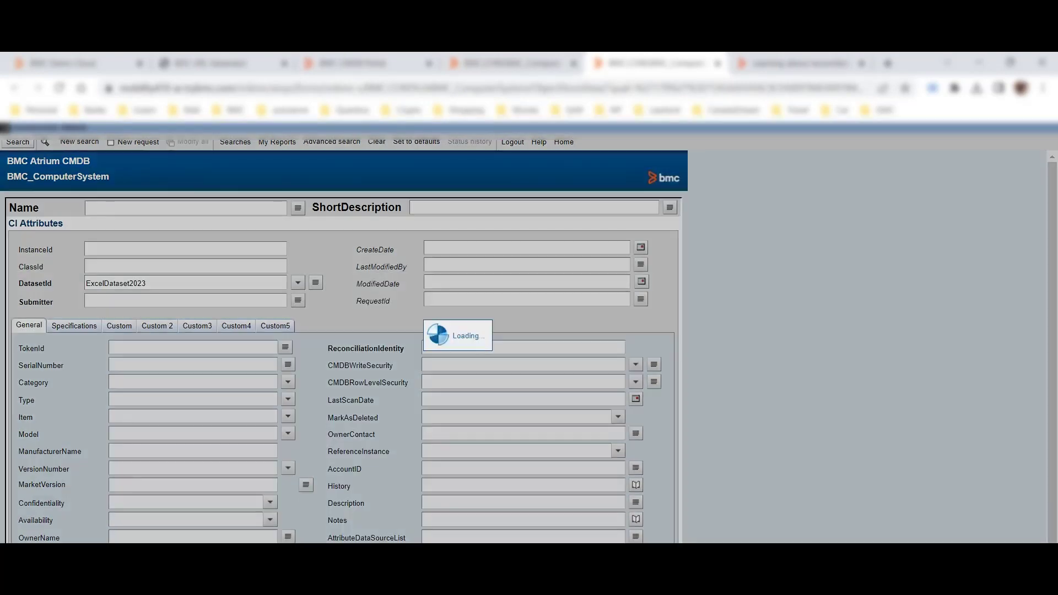
pyautogui.scroll(-1, 524, 204)
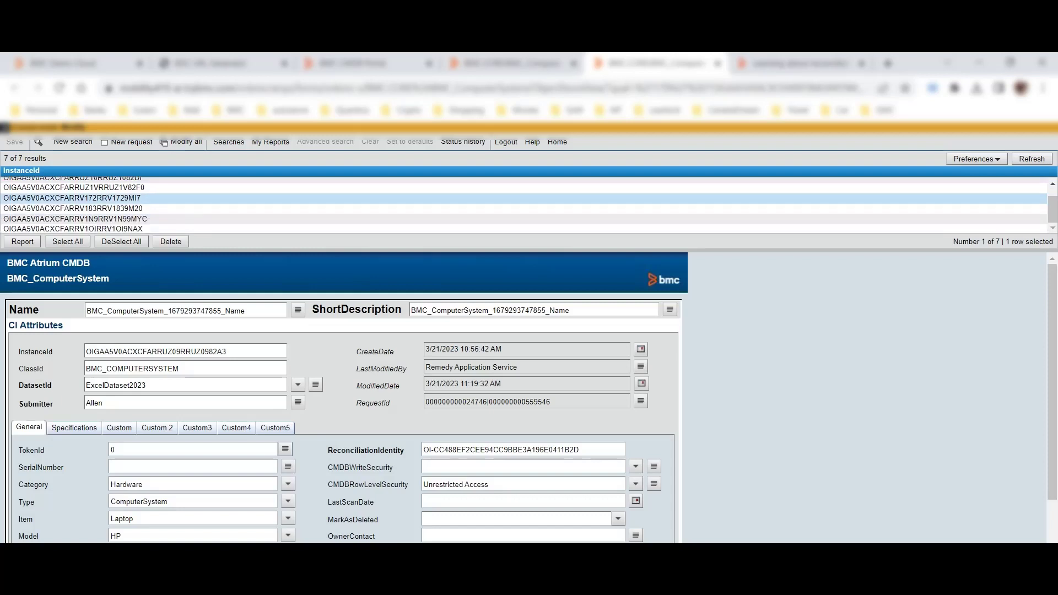
pyautogui.click(75, 219)
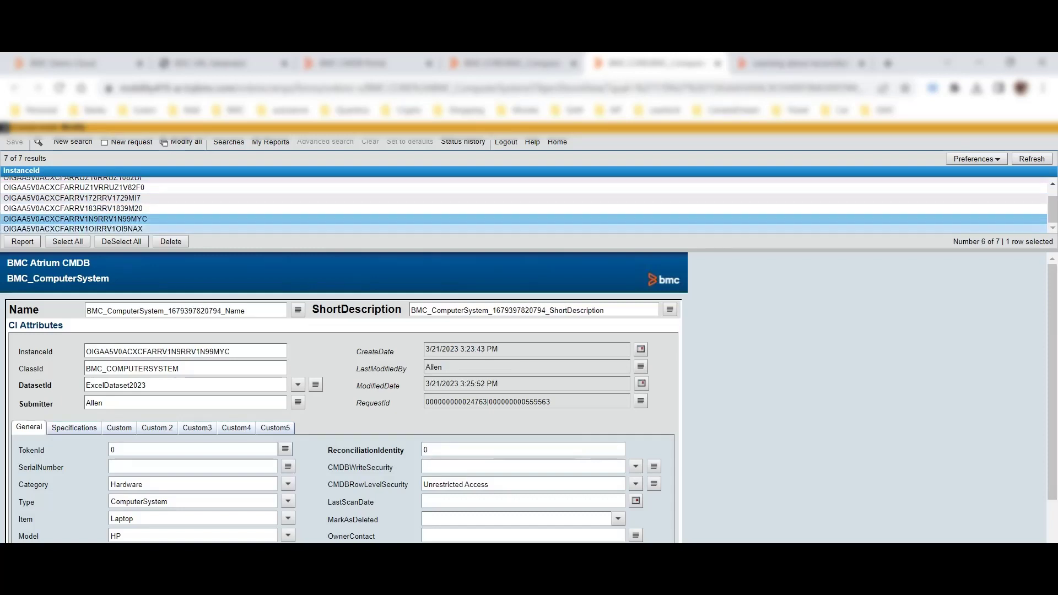
pyautogui.click(73, 229)
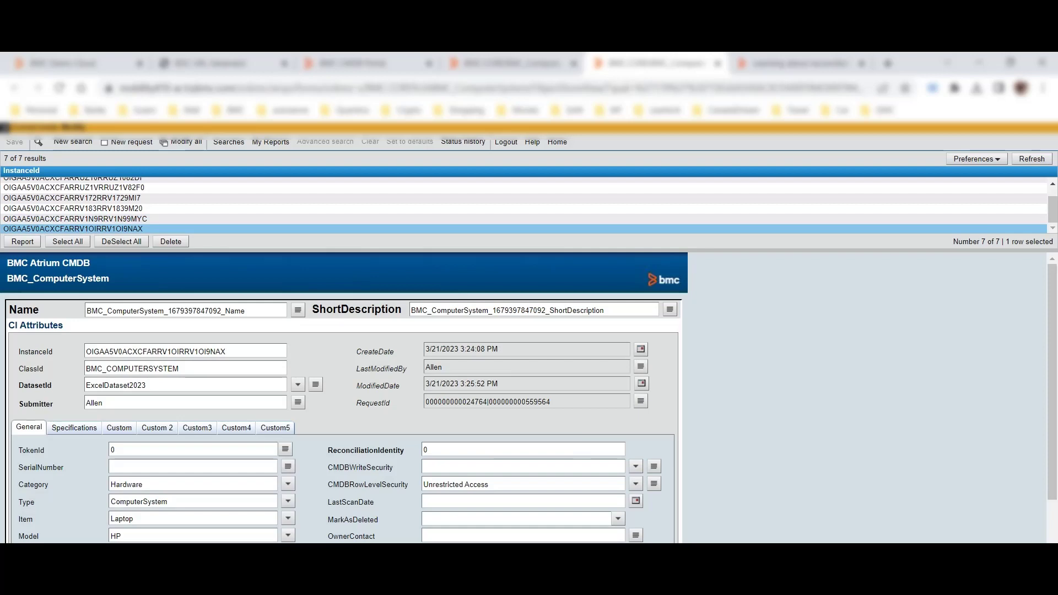
pyautogui.moveTo(245, 311); pyautogui.dragTo(86, 311)
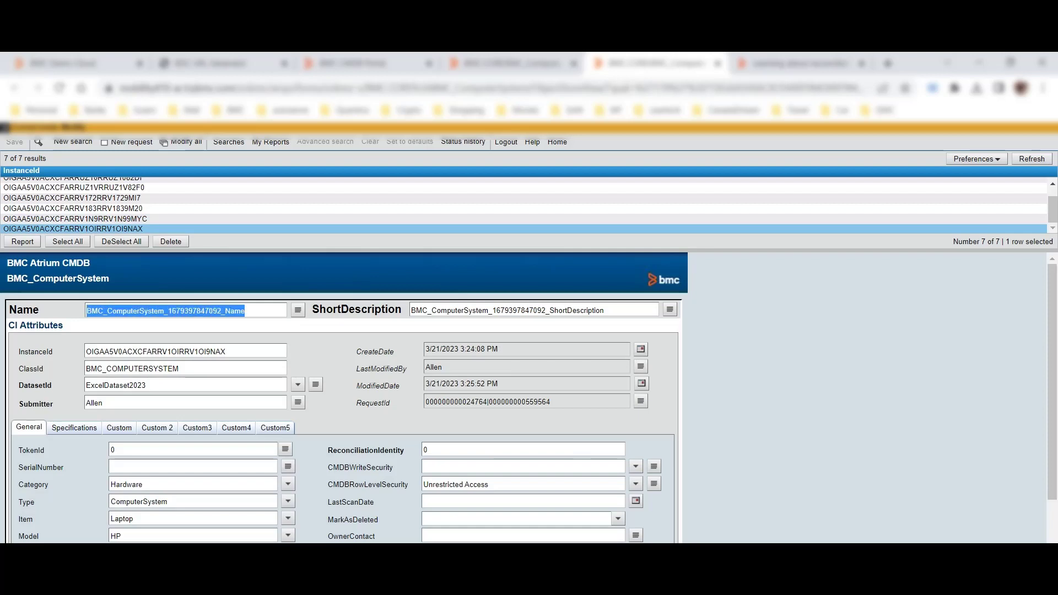
pyautogui.hotkey('ctrl', 'v')
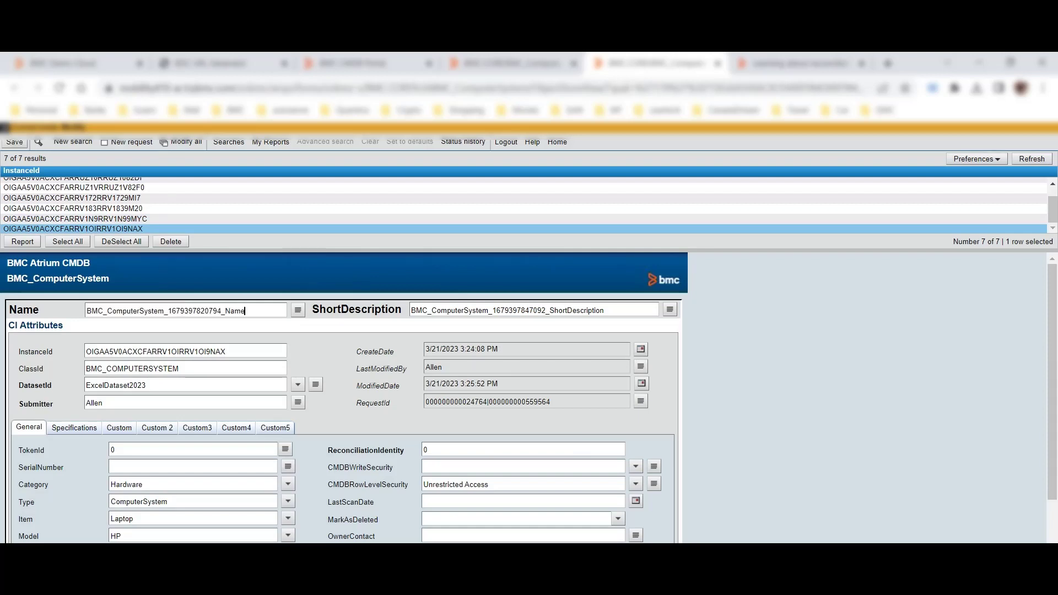
pyautogui.press('Tab')
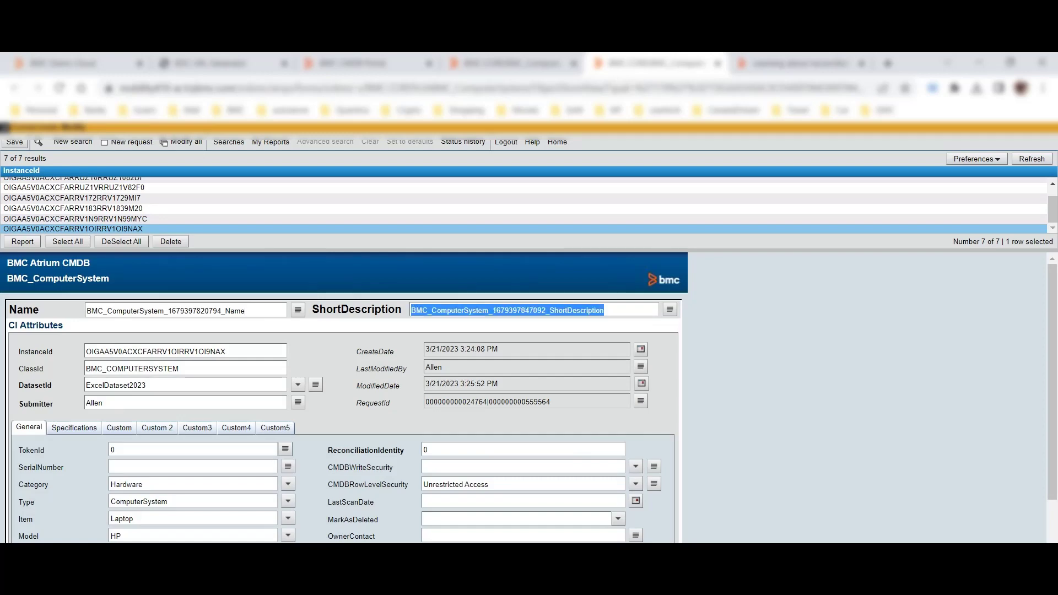
pyautogui.hotkey('ctrl', 'v')
pyautogui.click(14, 142)
pyautogui.click(73, 142)
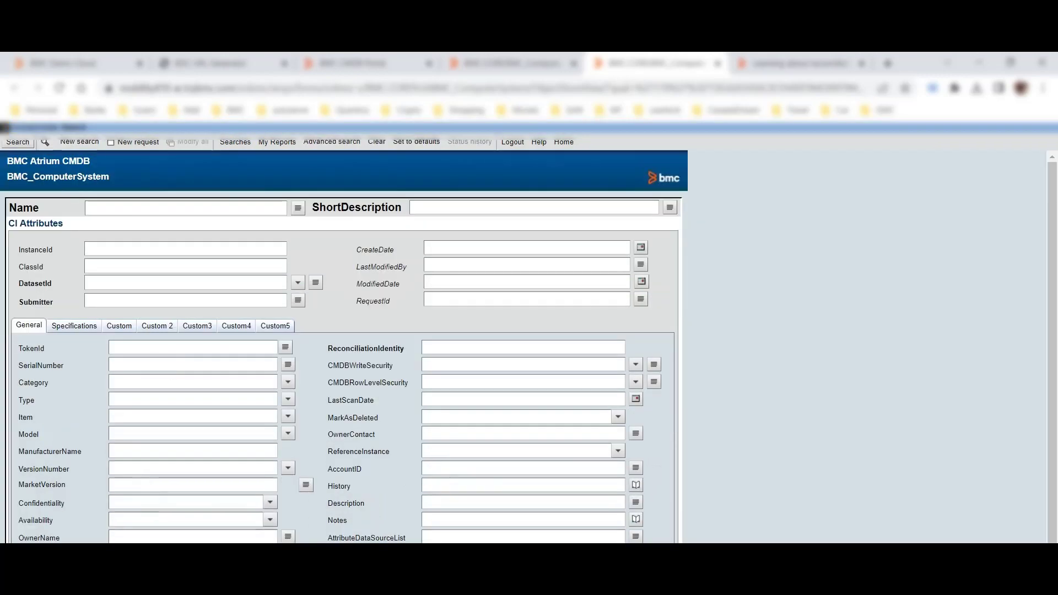
pyautogui.hotkey('ctrl', 'v')
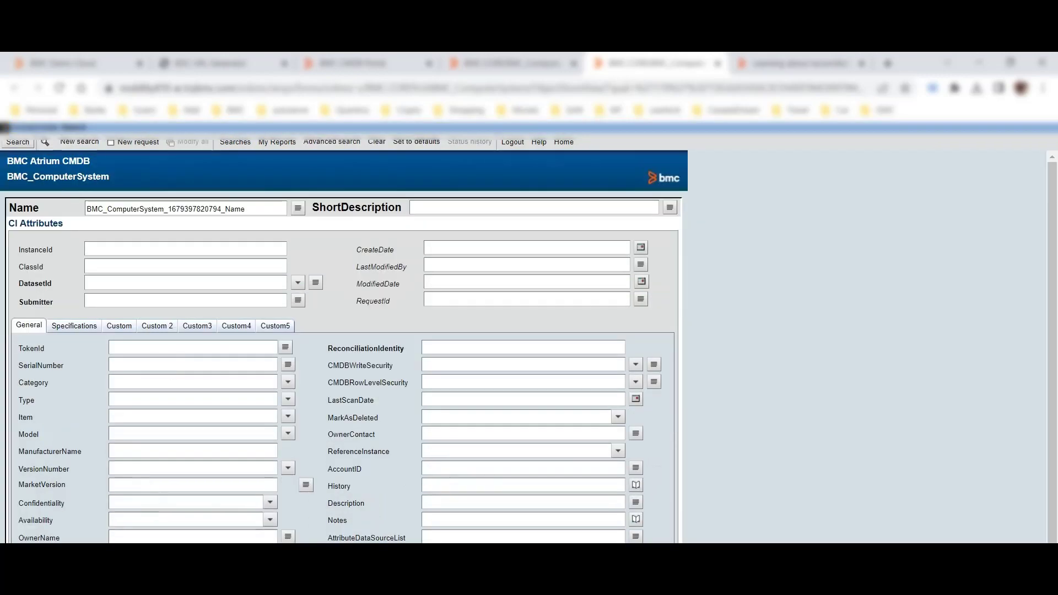
pyautogui.click(18, 141)
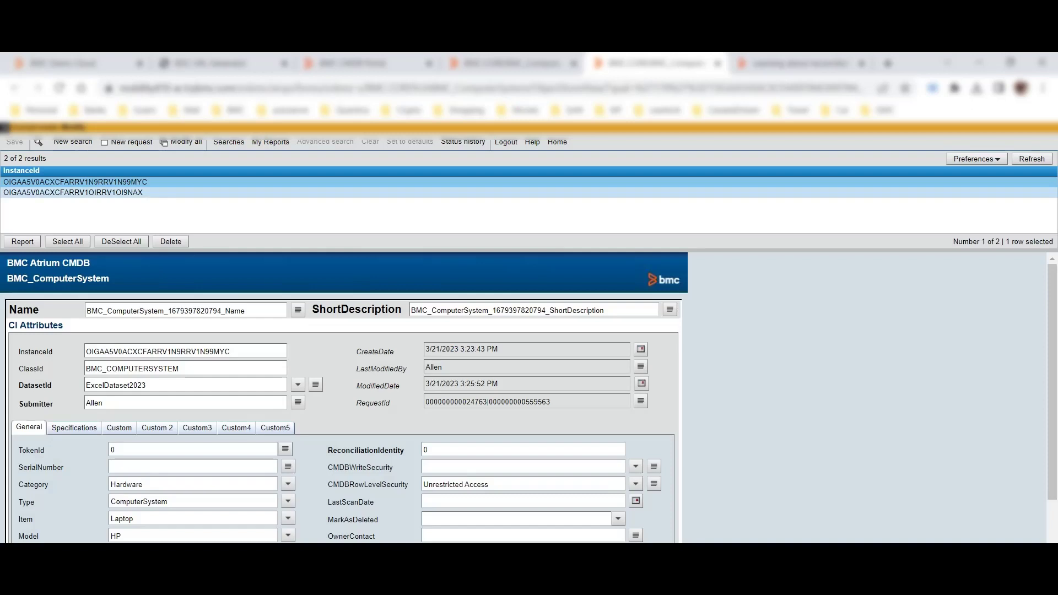
pyautogui.click(110, 193)
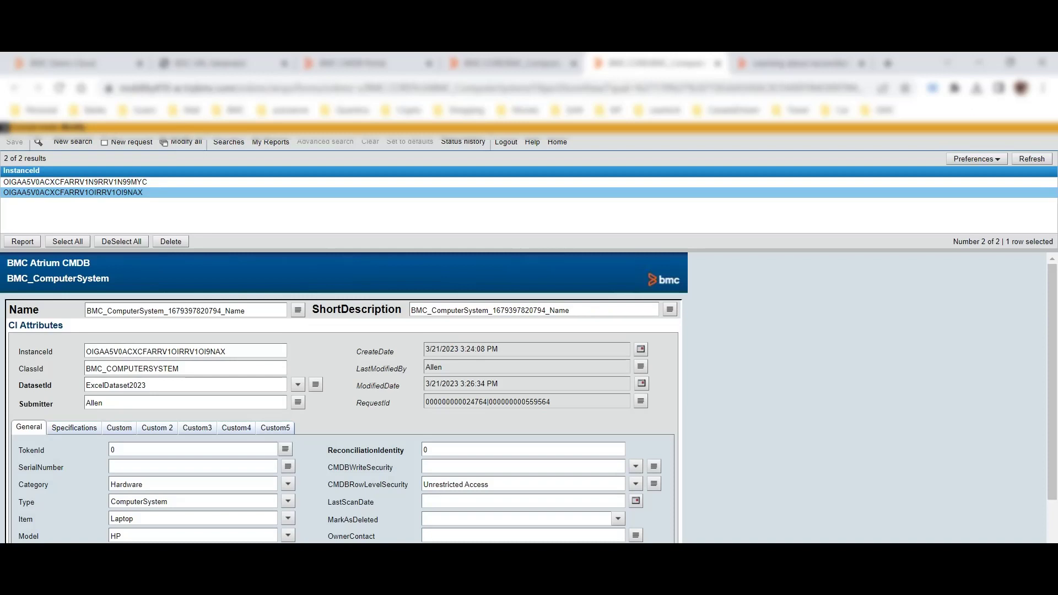
pyautogui.click(75, 182)
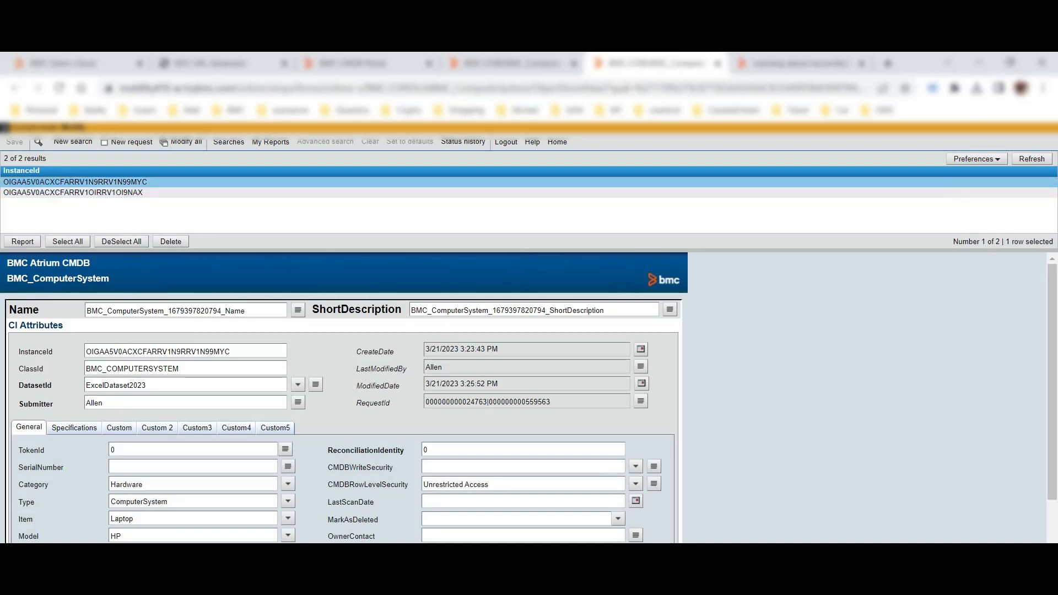
pyautogui.click(75, 193)
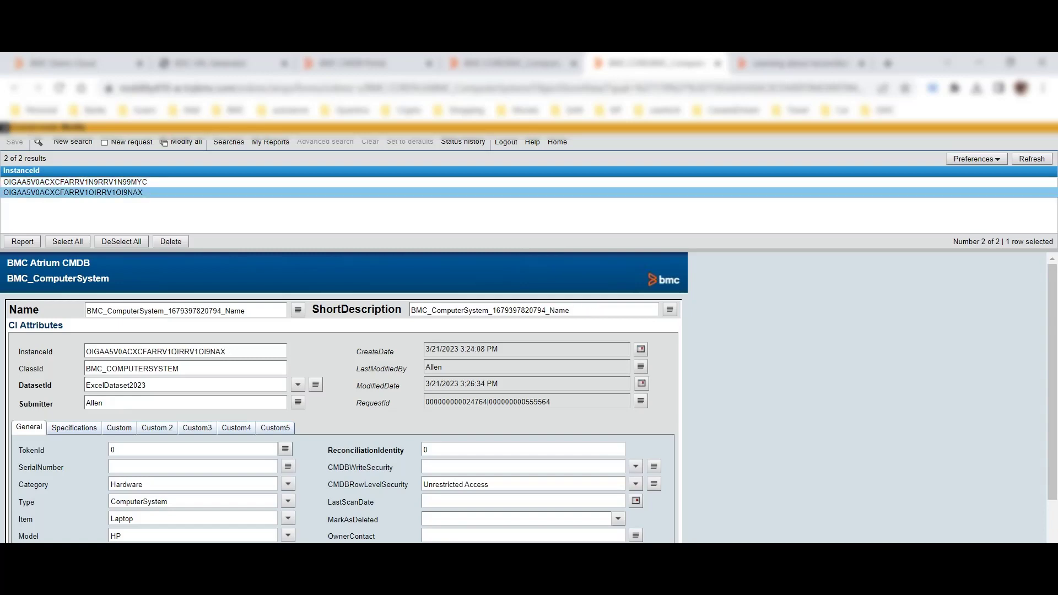
pyautogui.click(515, 64)
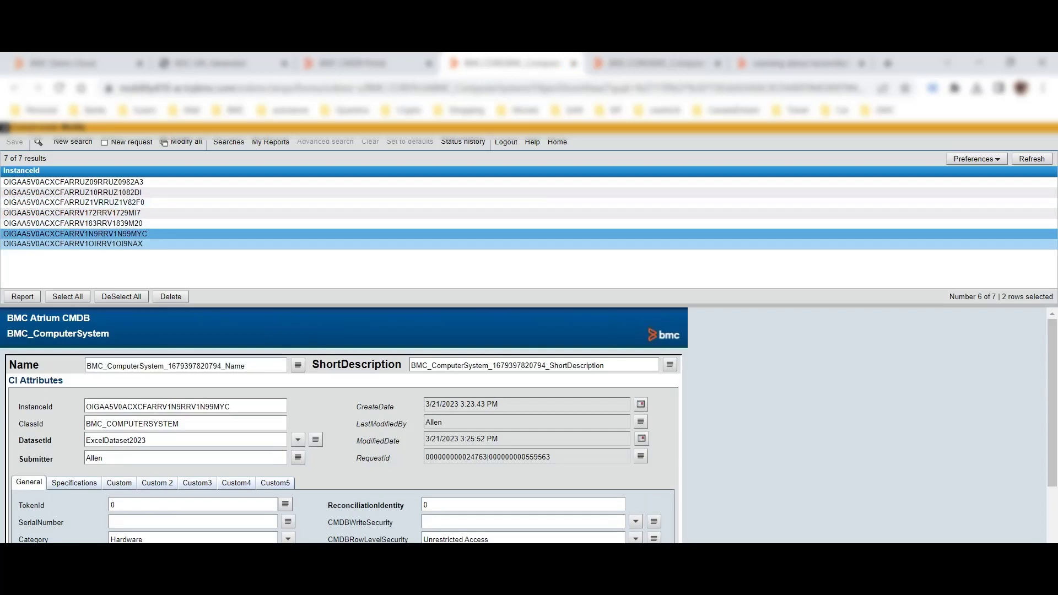
pyautogui.click(650, 63)
# Run a new search for the records in the ExcelDataSet dataset.
pyautogui.click(72, 142)
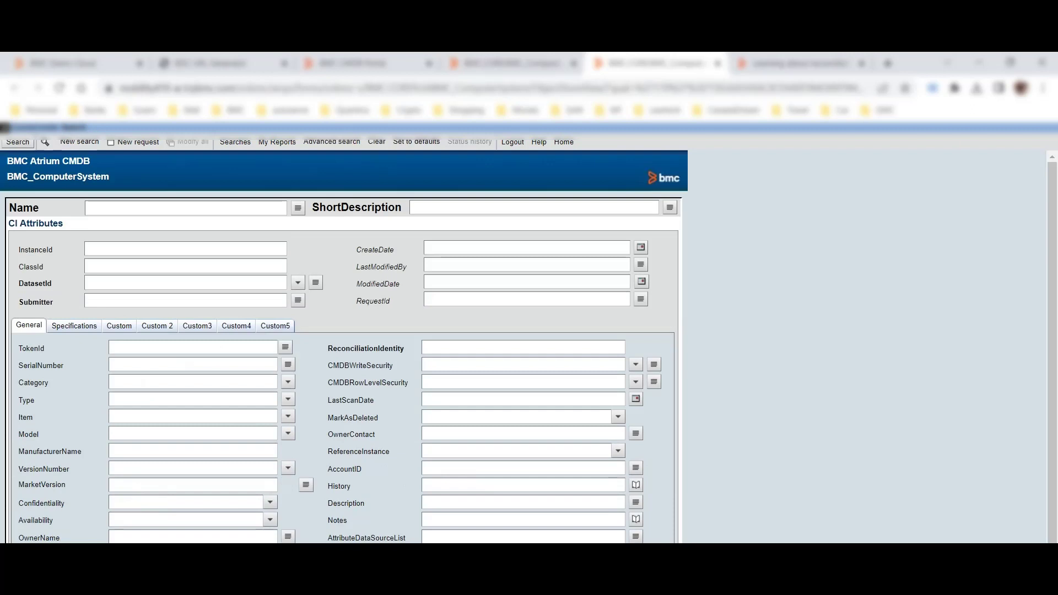
pyautogui.click(297, 282)
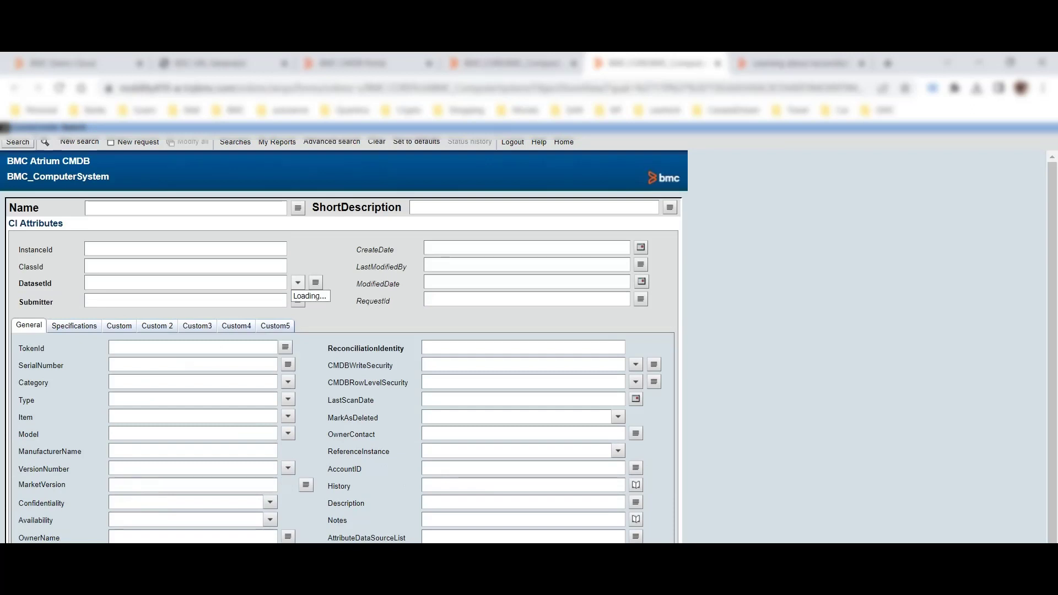
pyautogui.moveTo(336, 465)
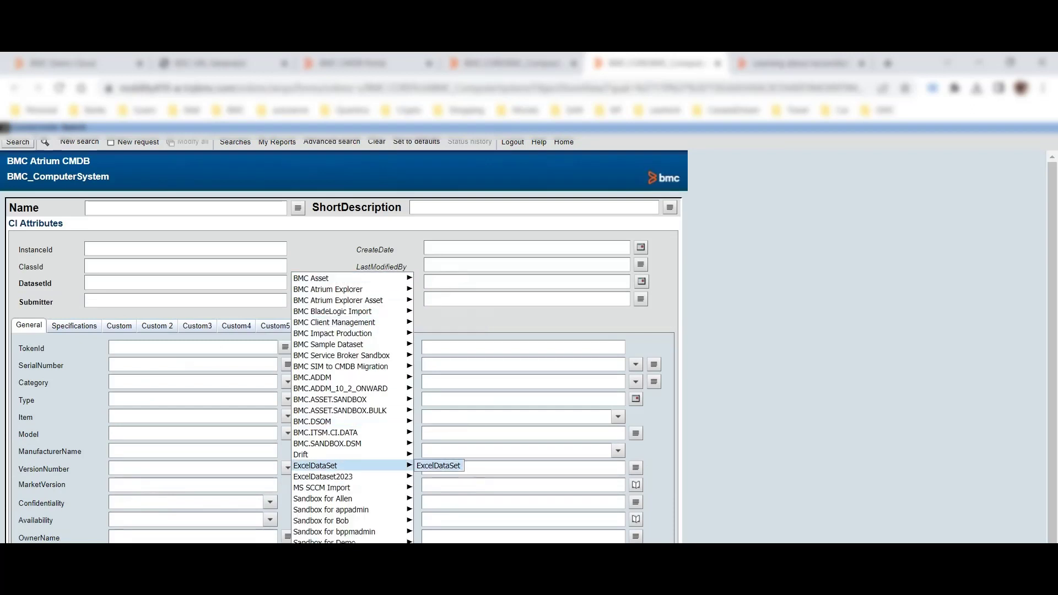
pyautogui.click(438, 465)
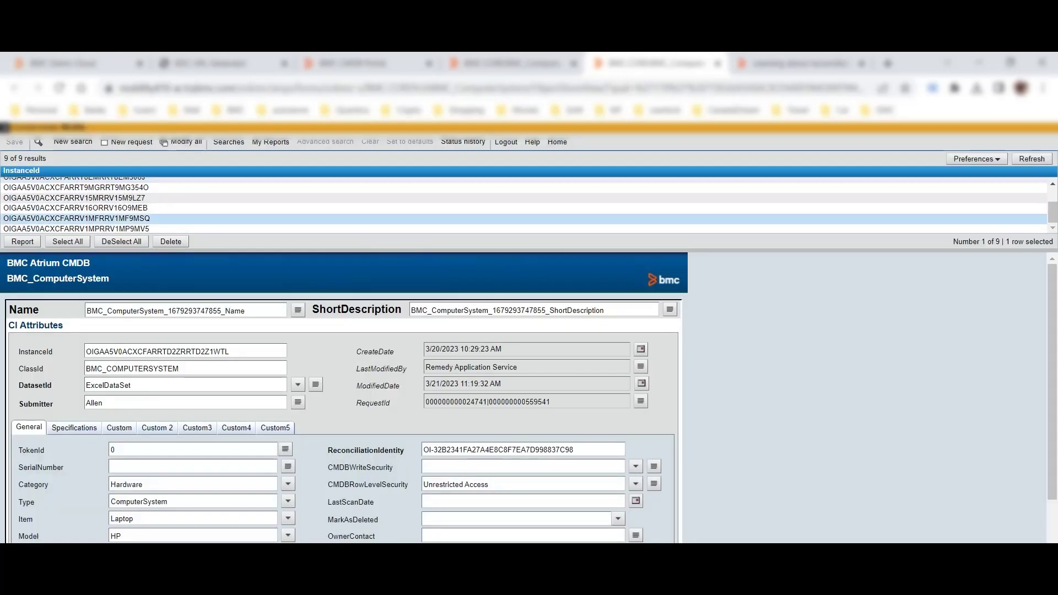
pyautogui.click(110, 229)
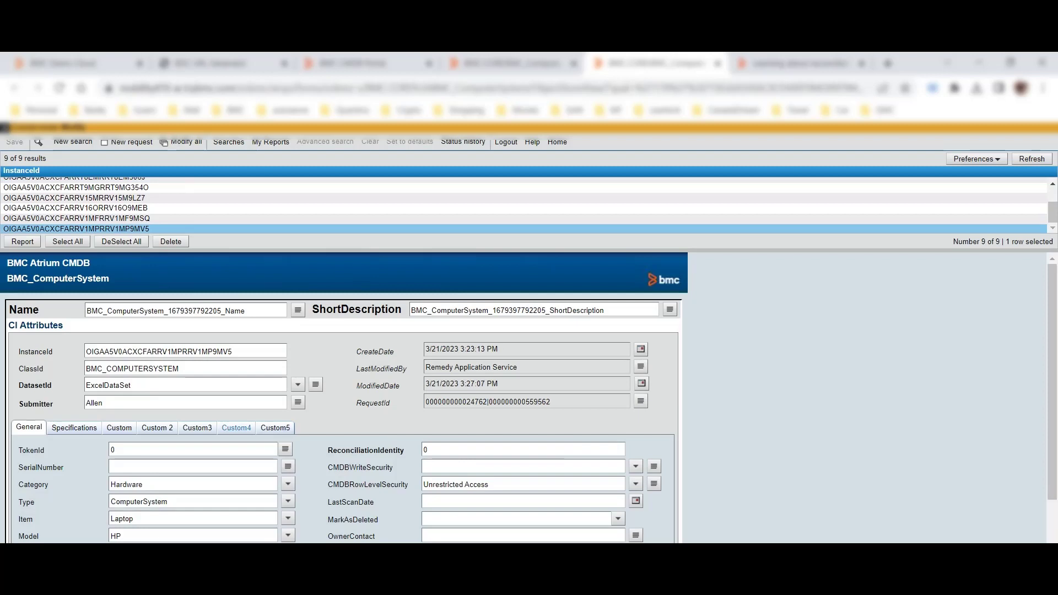
pyautogui.doubleClick(165, 311)
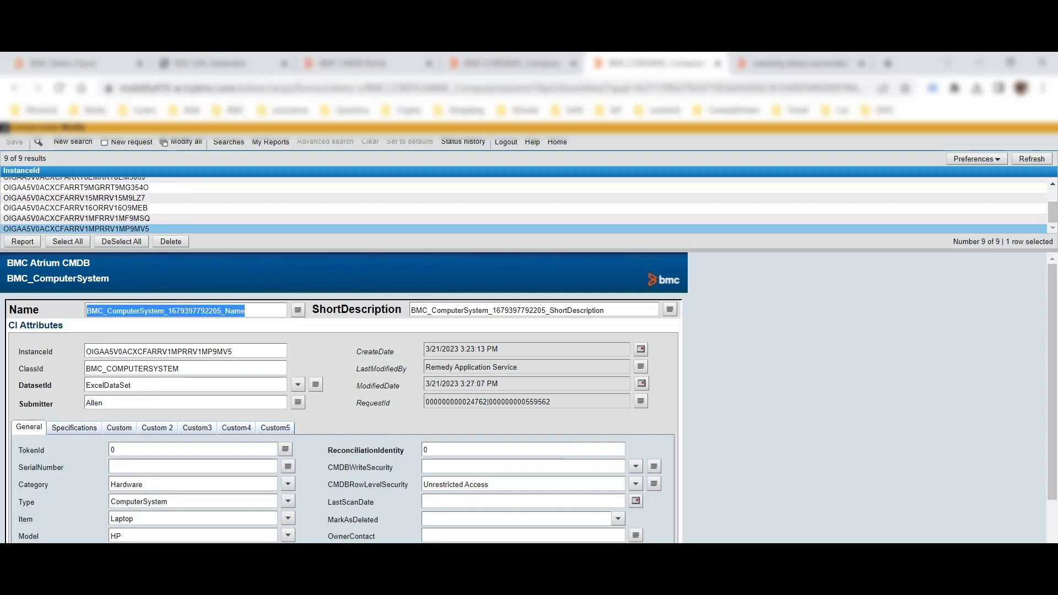
pyautogui.hotkey('ctrl', 'v')
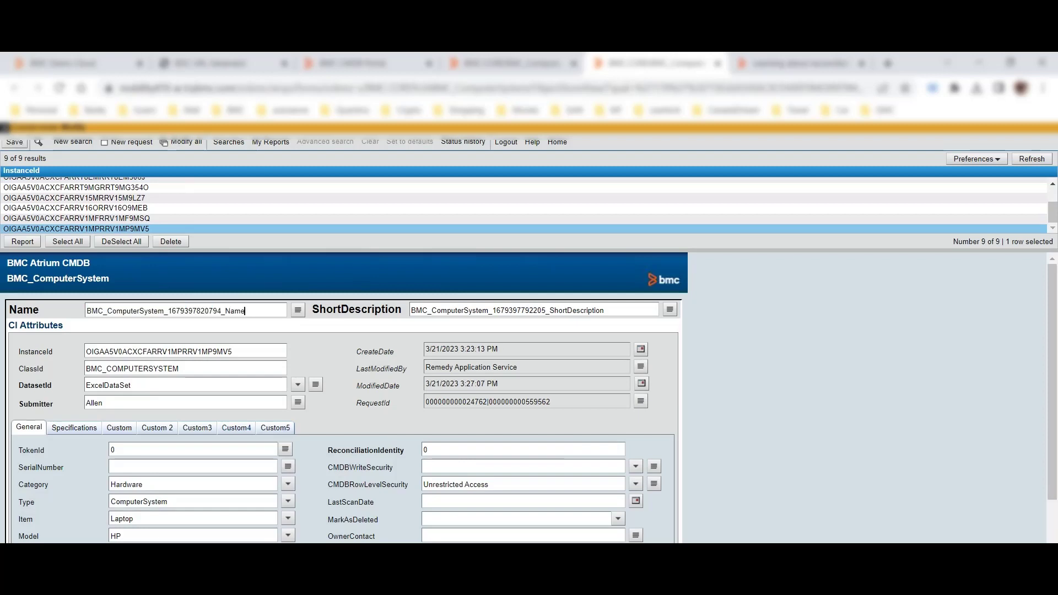
pyautogui.doubleClick(551, 311)
pyautogui.hotkey('ctrl', 'v')
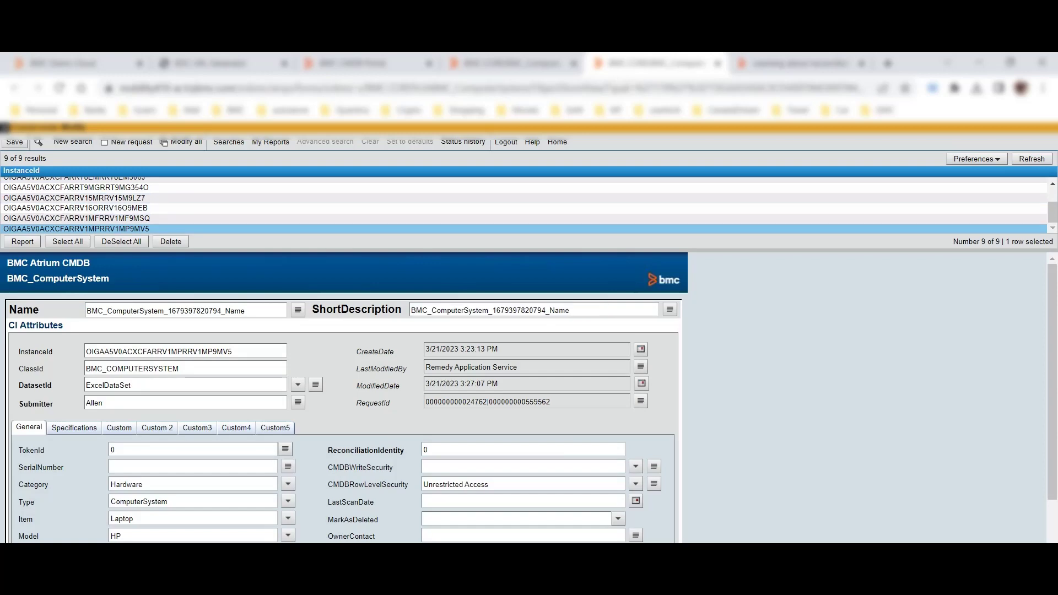
pyautogui.click(15, 143)
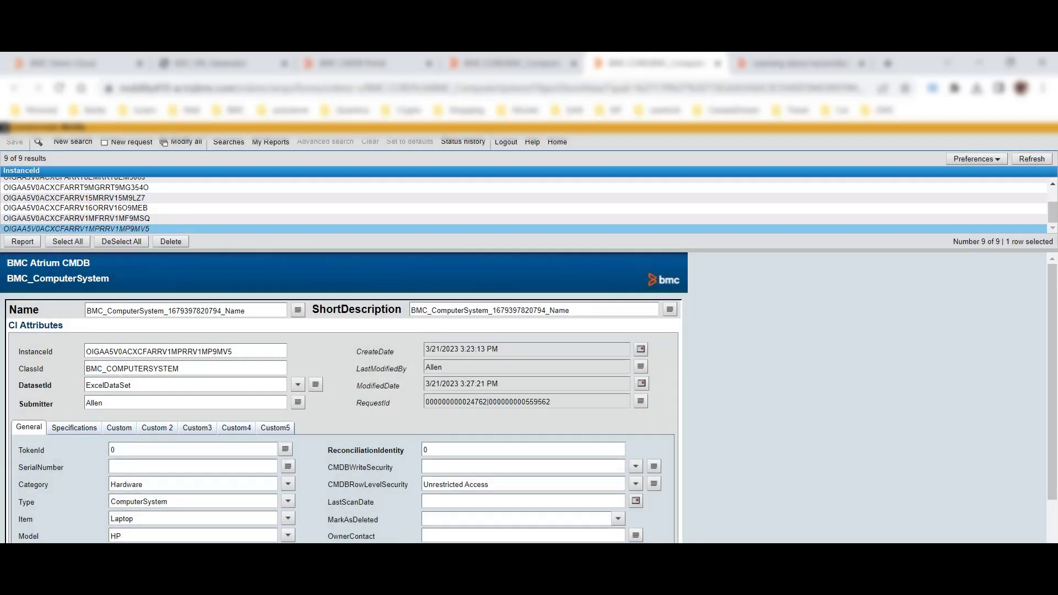
pyautogui.click(1032, 158)
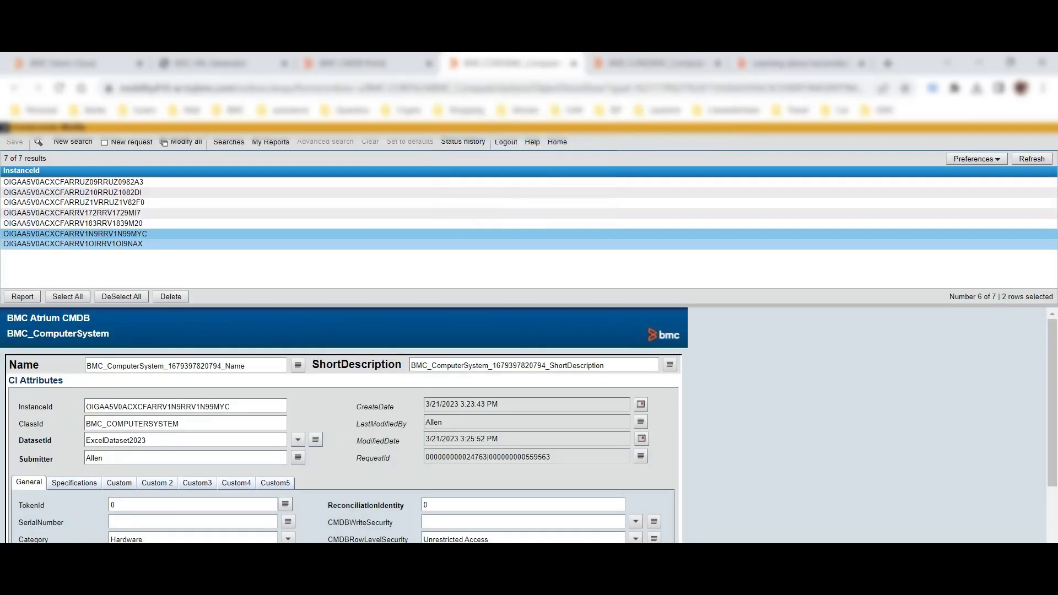
pyautogui.click(512, 63)
pyautogui.click(73, 142)
pyautogui.hotkey('ctrl', 'v')
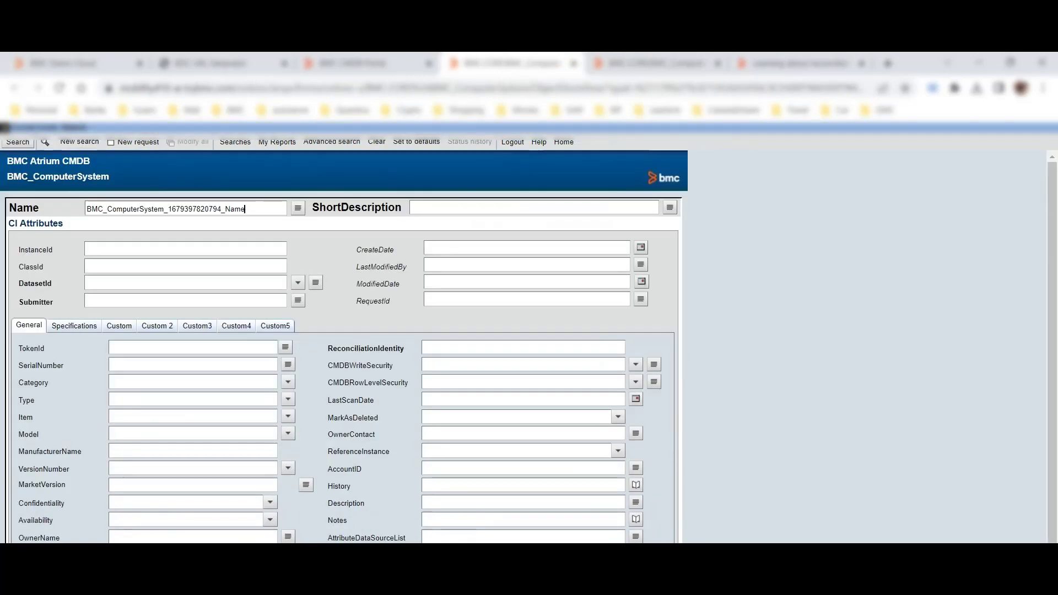
pyautogui.click(18, 142)
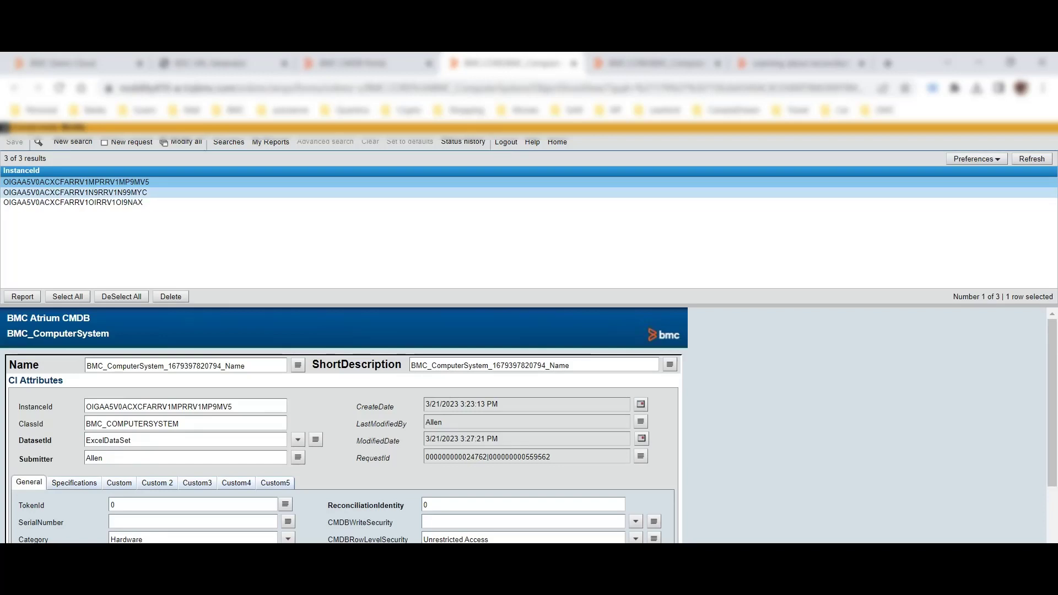
pyautogui.click(75, 192)
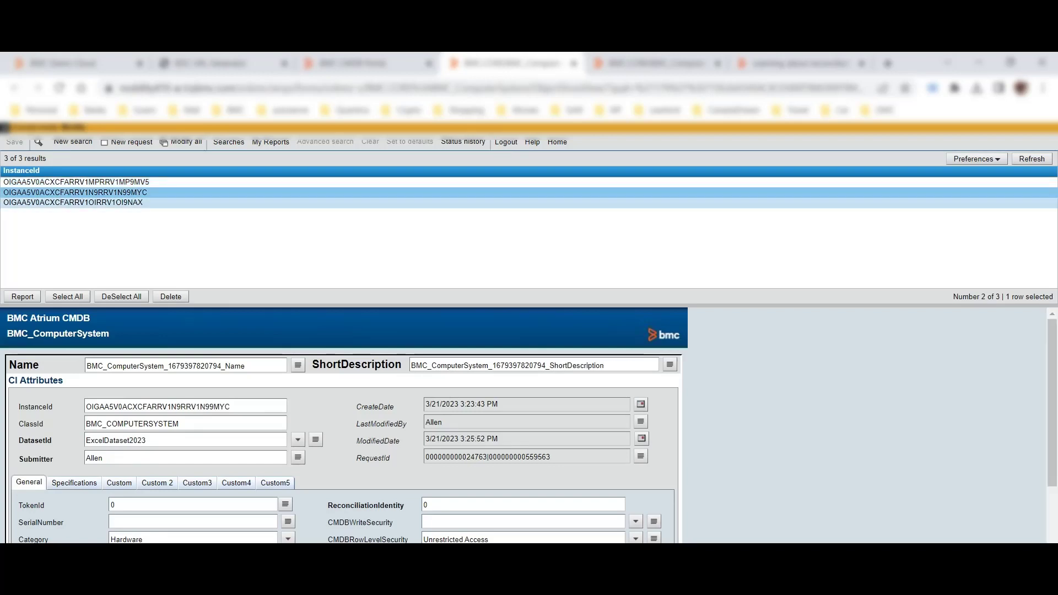
# Delete the newer of the two matching ExcelDataset2023 records and review the remaining record in each dataset.
pyautogui.click(73, 203)
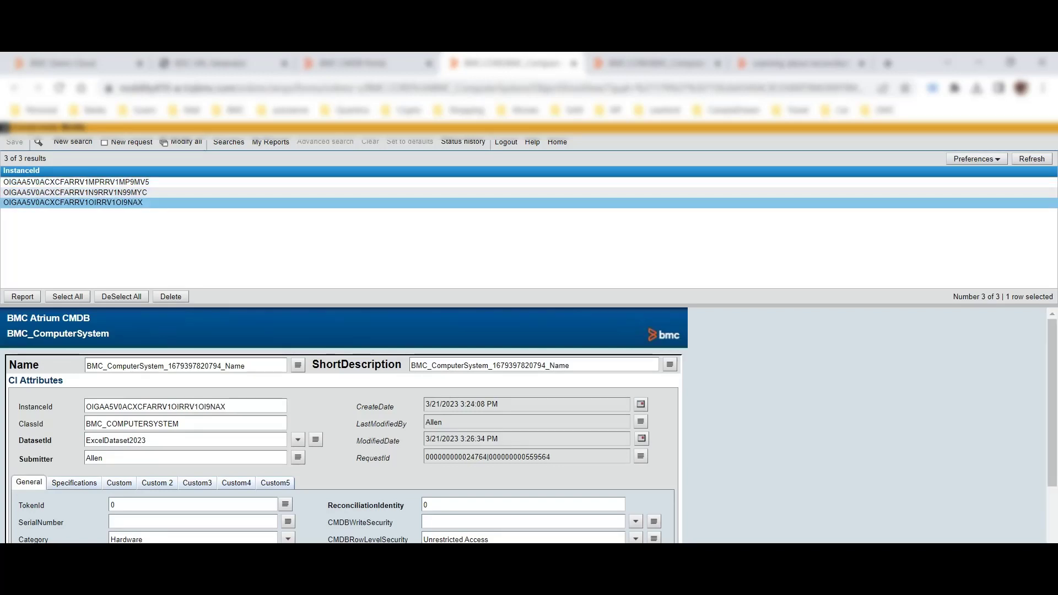
pyautogui.click(170, 296)
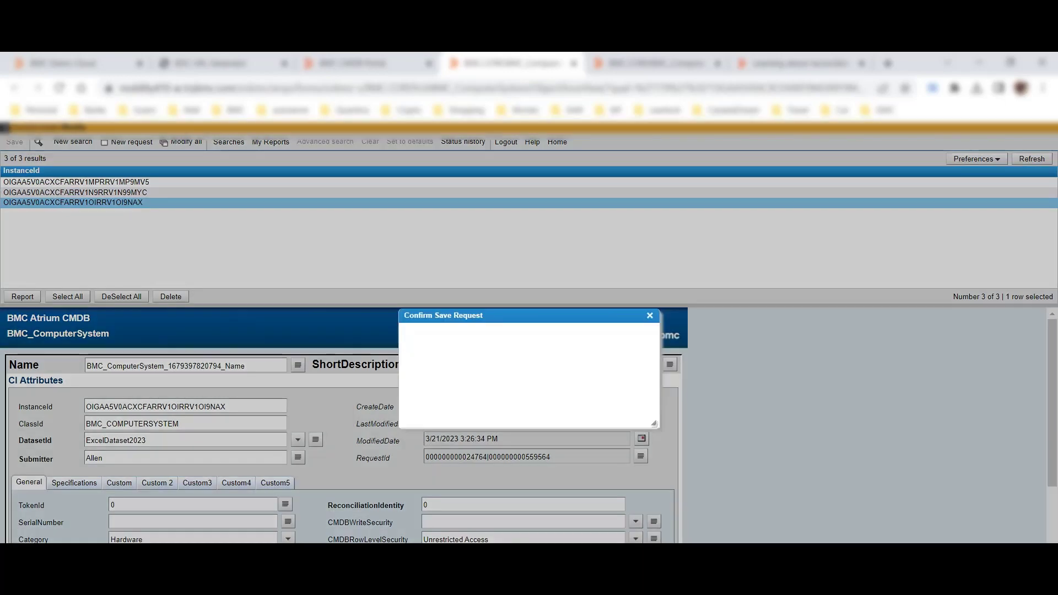
pyautogui.click(510, 412)
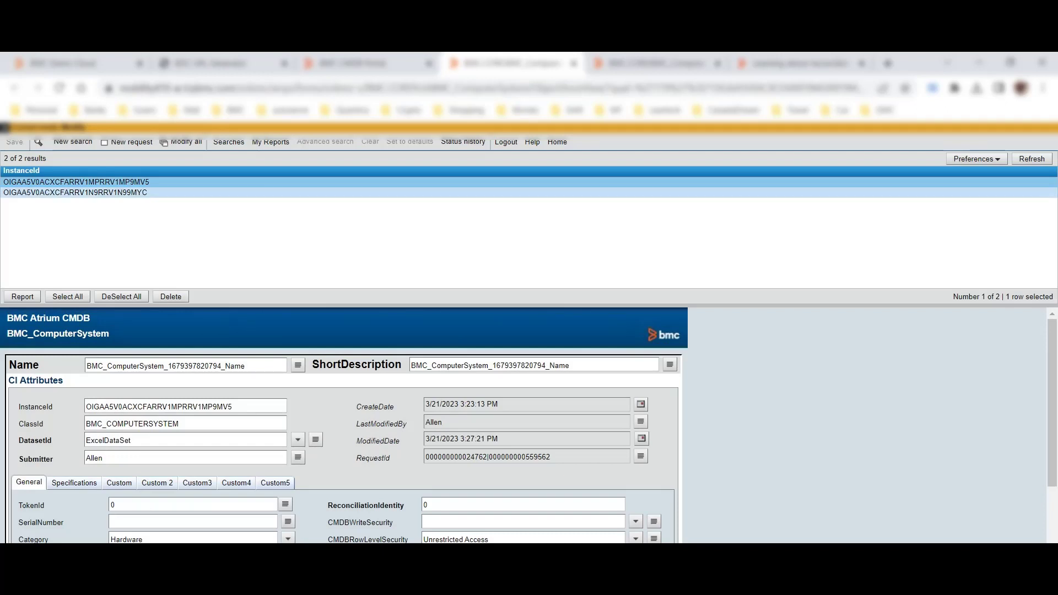
pyautogui.click(74, 192)
pyautogui.click(76, 182)
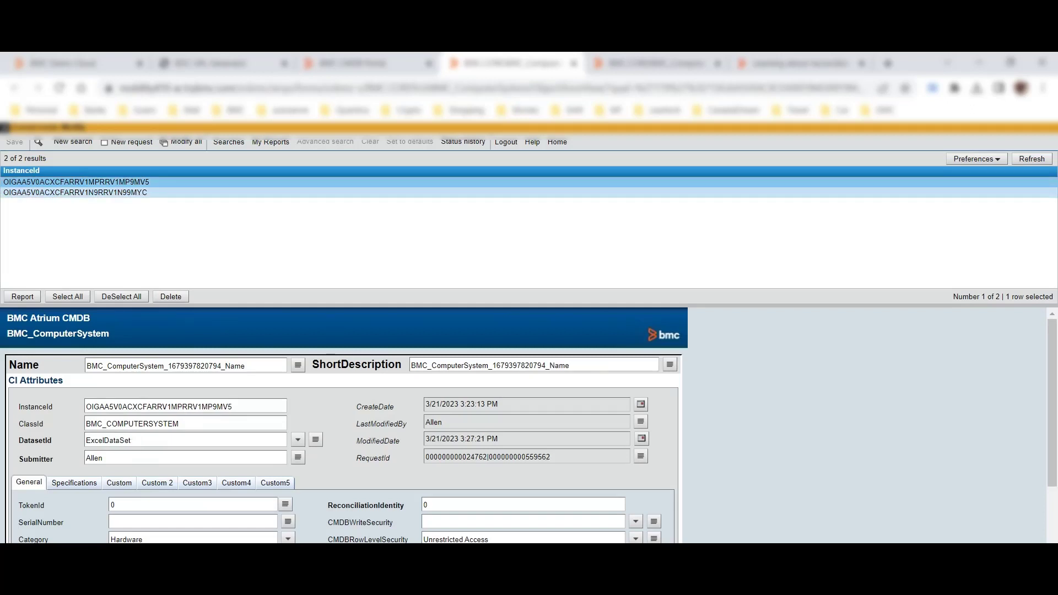
pyautogui.click(75, 192)
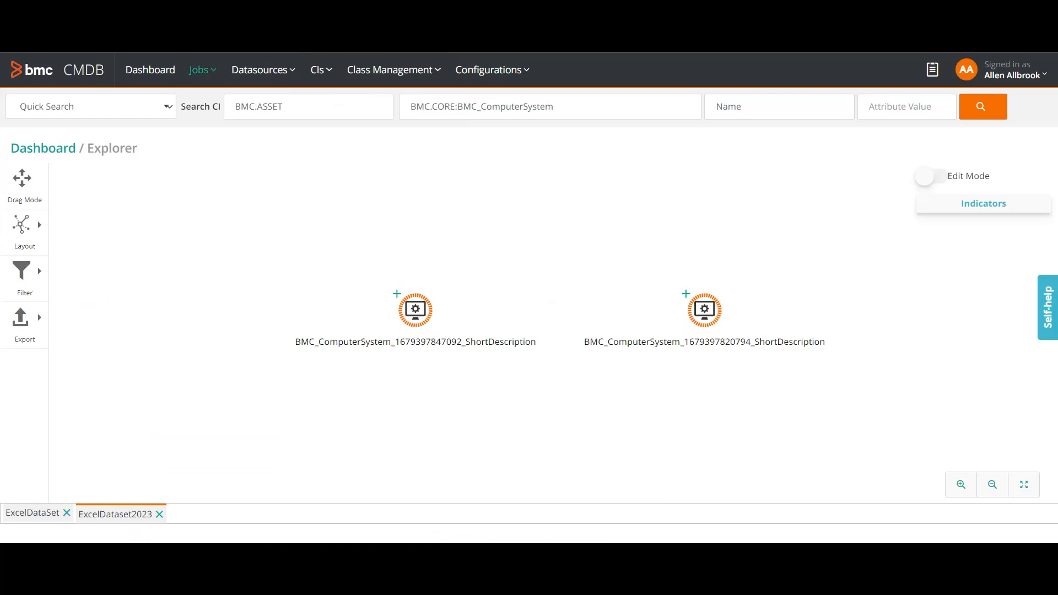
# Switch to the CMDB portal's reconciliation management and start a new job named Reconjobmanual.
pyautogui.click(198, 69)
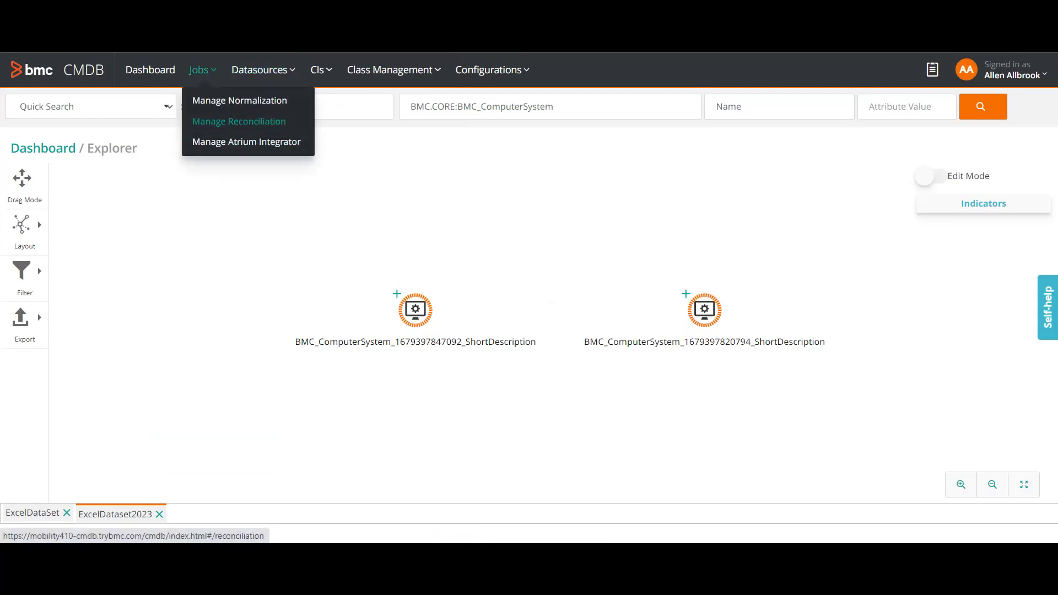
pyautogui.click(239, 122)
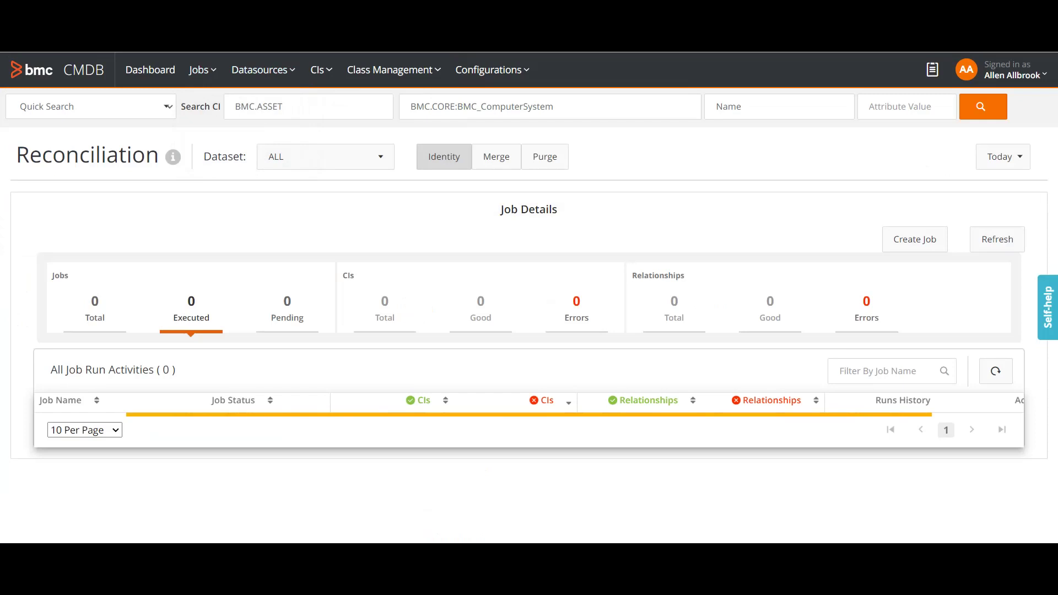
pyautogui.click(914, 239)
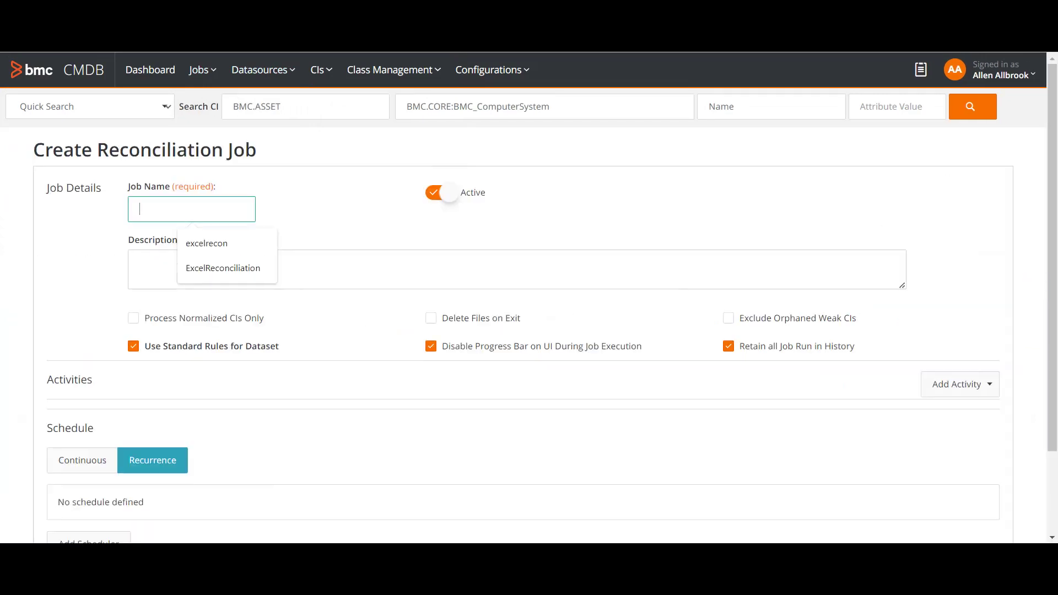
pyautogui.write('Rec')
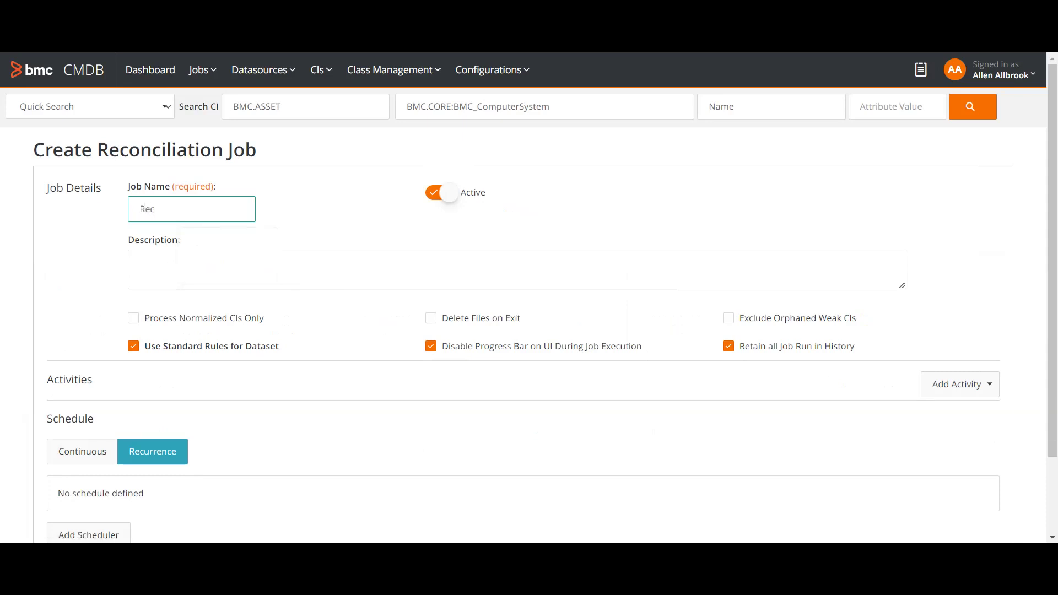
pyautogui.write('onjobmanual')
# Keep Use Standard Rules for Dataset enabled for the job and set its schedule to Continuous.
pyautogui.scroll(-2, 134, 279)
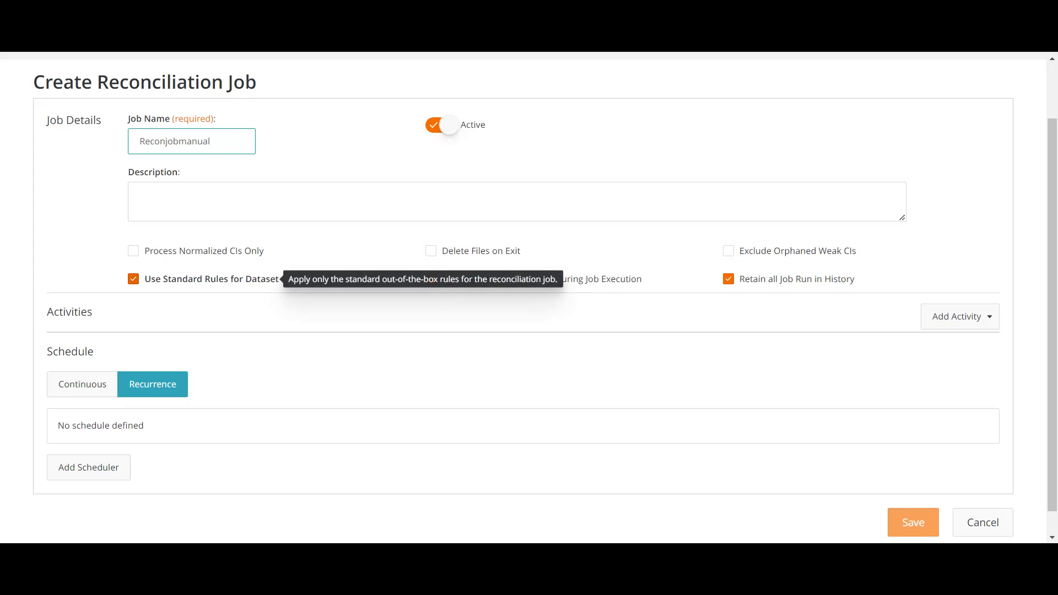
pyautogui.click(134, 279)
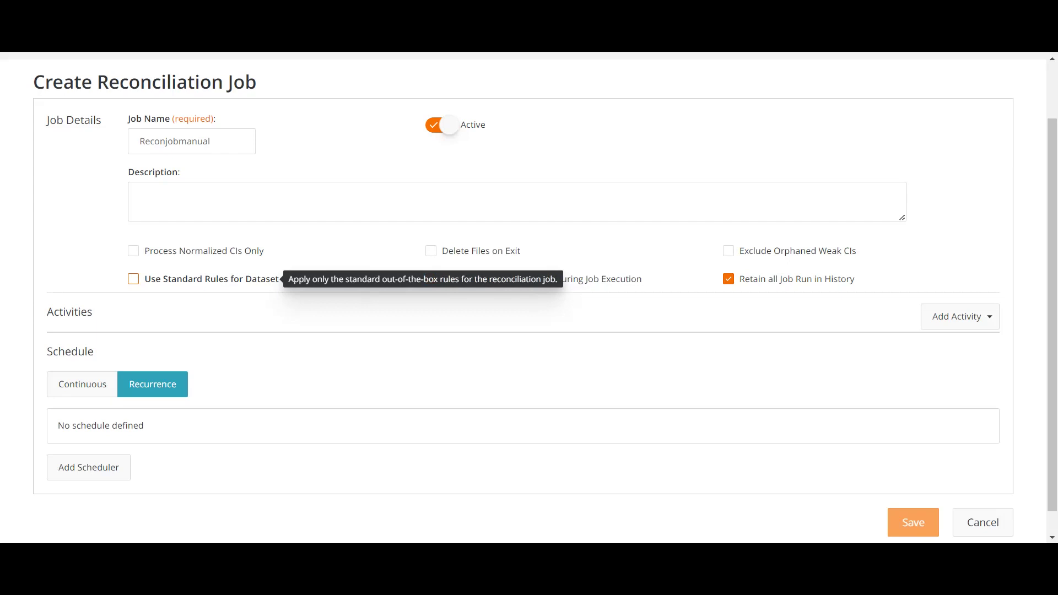
pyautogui.click(133, 279)
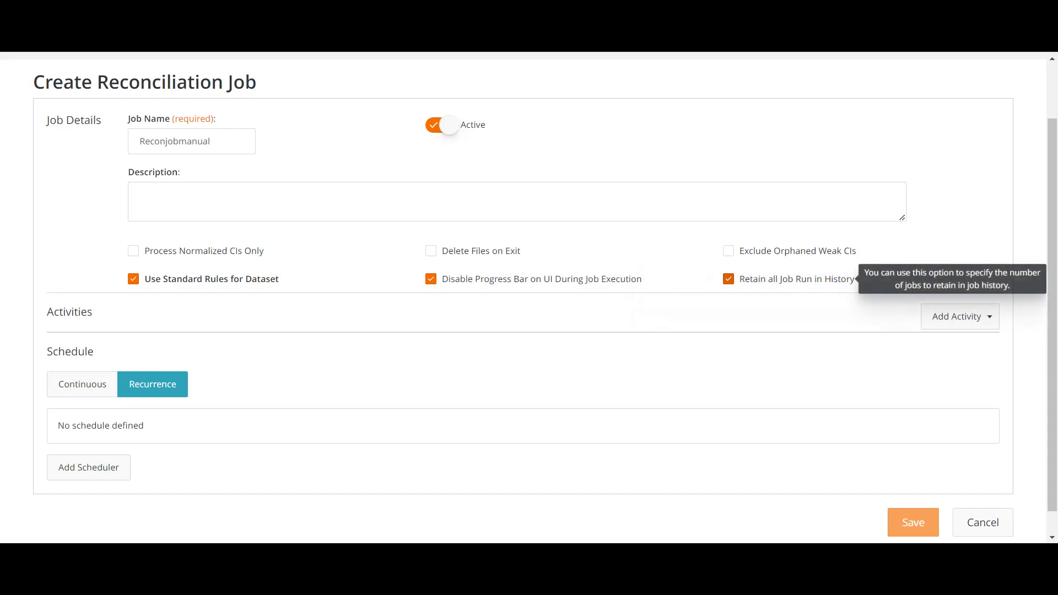
pyautogui.scroll(-1, 529, 294)
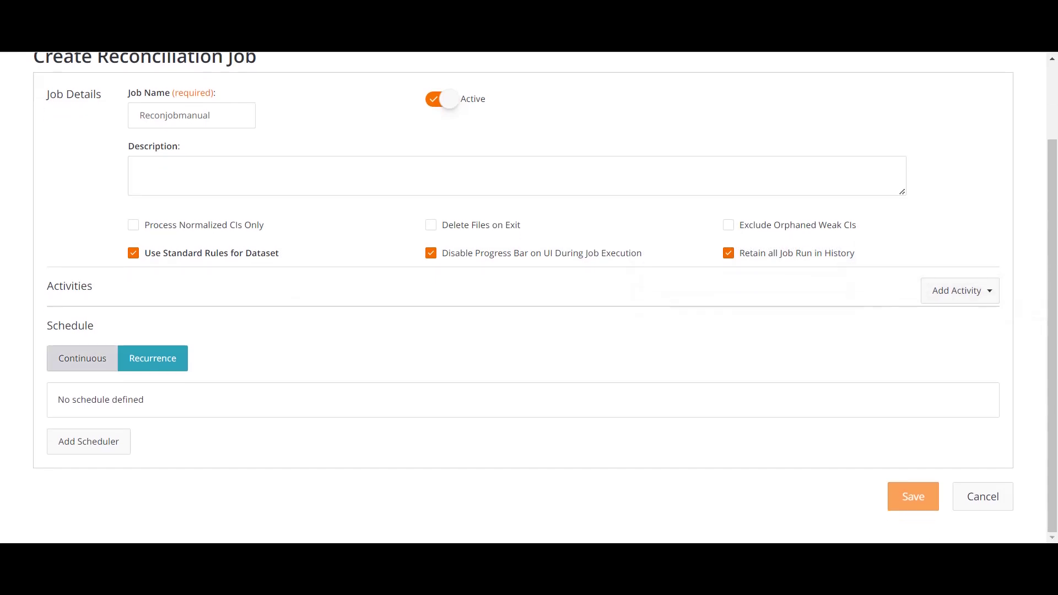
pyautogui.click(82, 358)
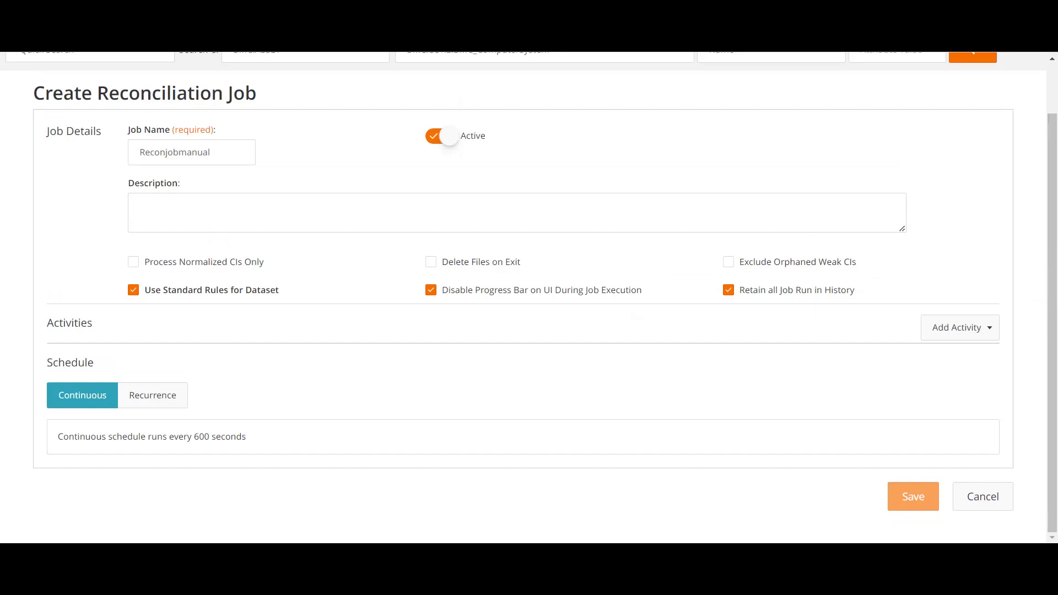
# Add an Identity activity to the reconciliation job and keep its namespace set to ALL.
pyautogui.click(959, 327)
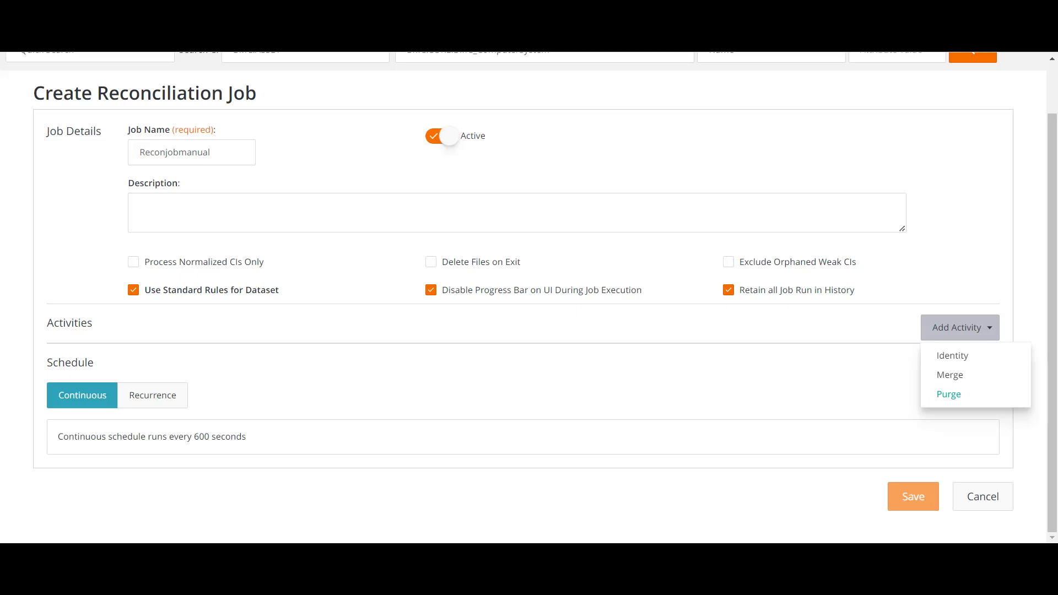
pyautogui.click(951, 355)
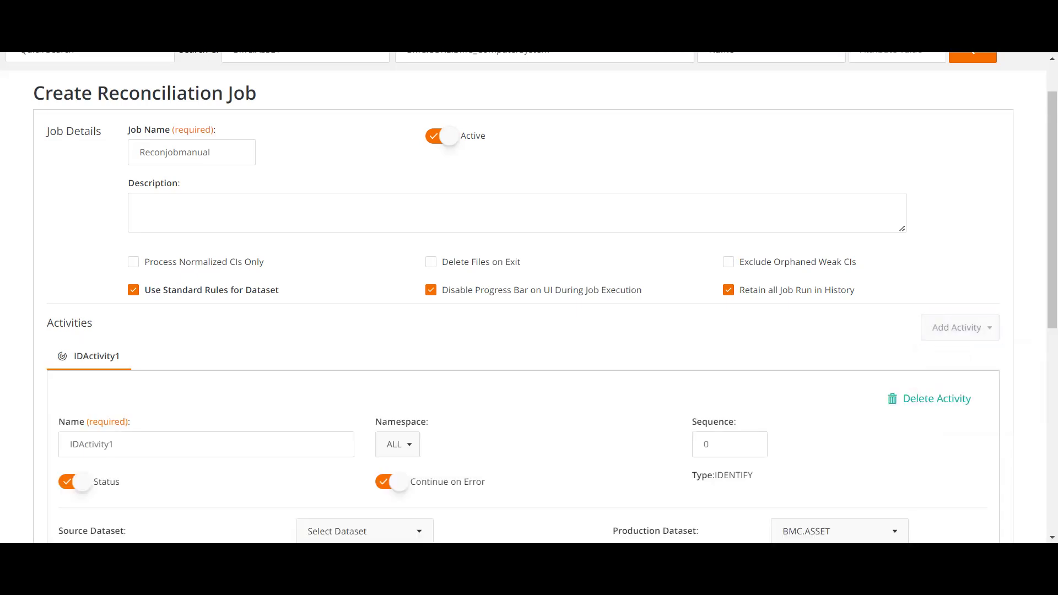
pyautogui.scroll(-2, 523, 297)
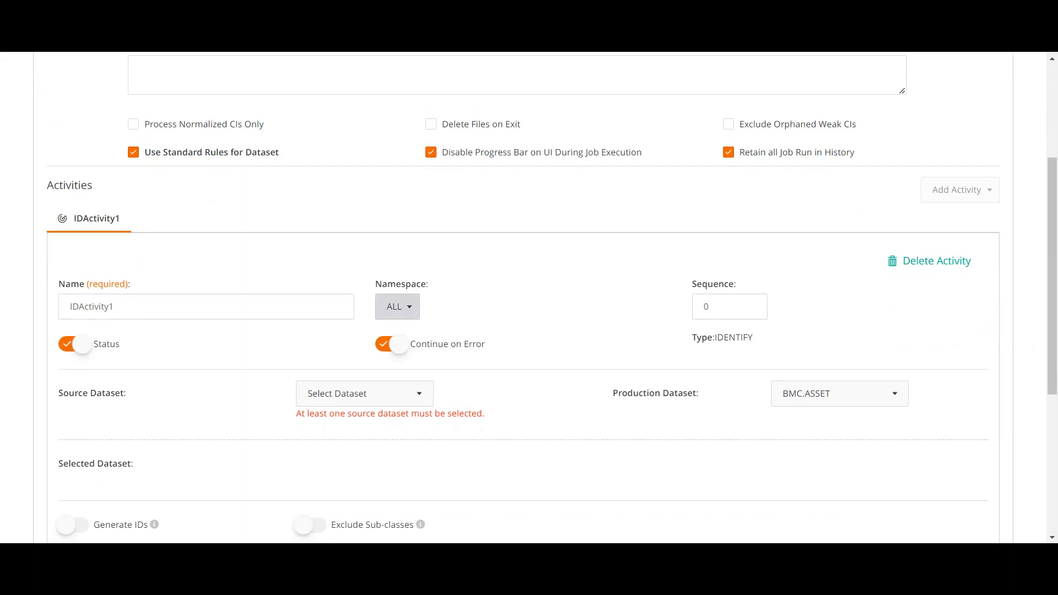
pyautogui.click(397, 307)
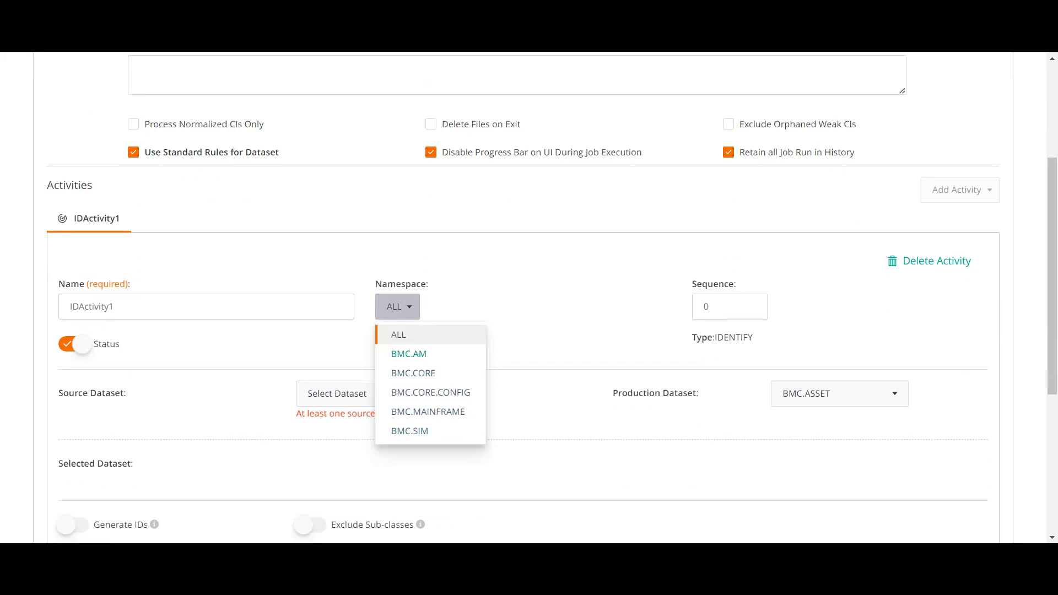
pyautogui.click(397, 306)
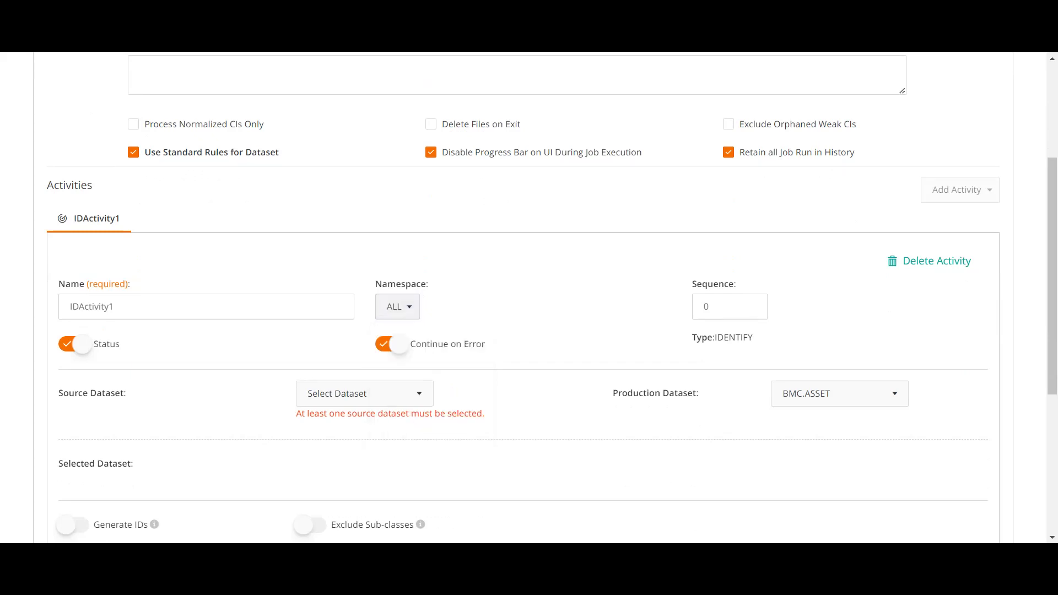
# Choose ExcelDataSet and ExcelDataset2023 as the source datasets of the identity activity.
pyautogui.scroll(-3, 529, 297)
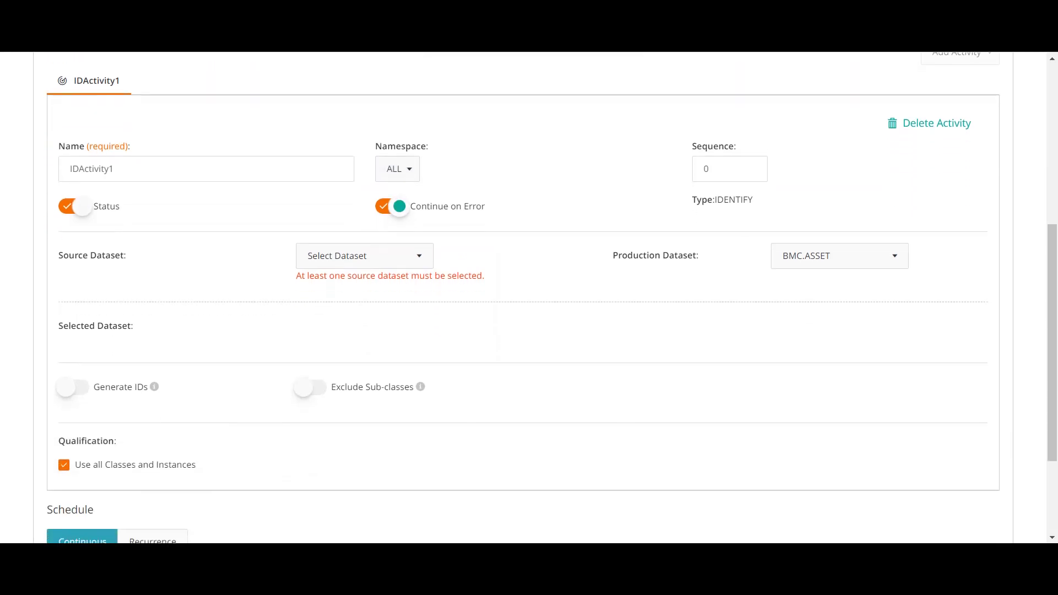
pyautogui.click(364, 256)
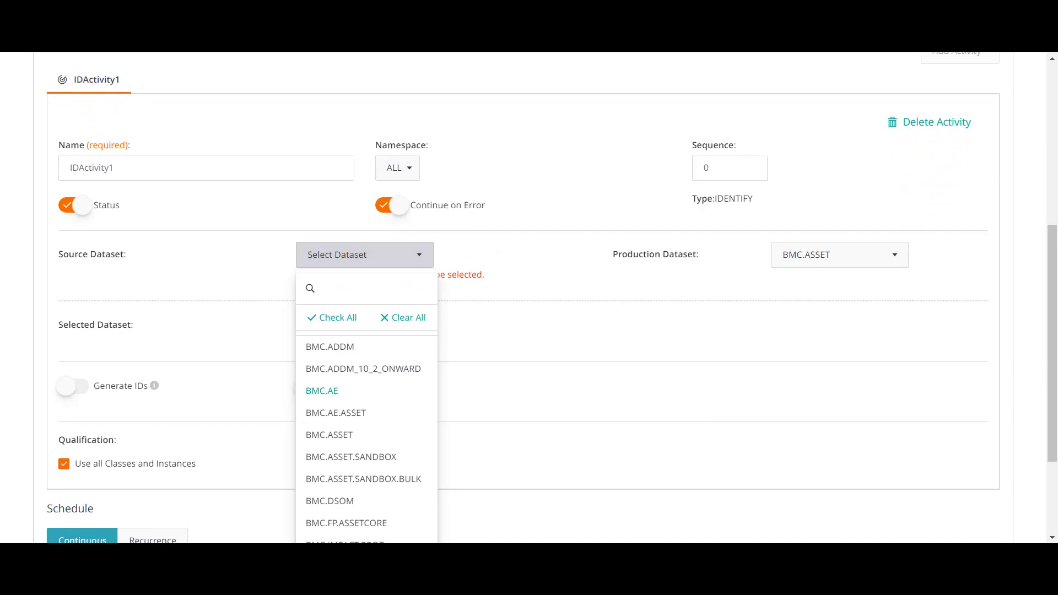
pyautogui.scroll(-3, 528, 297)
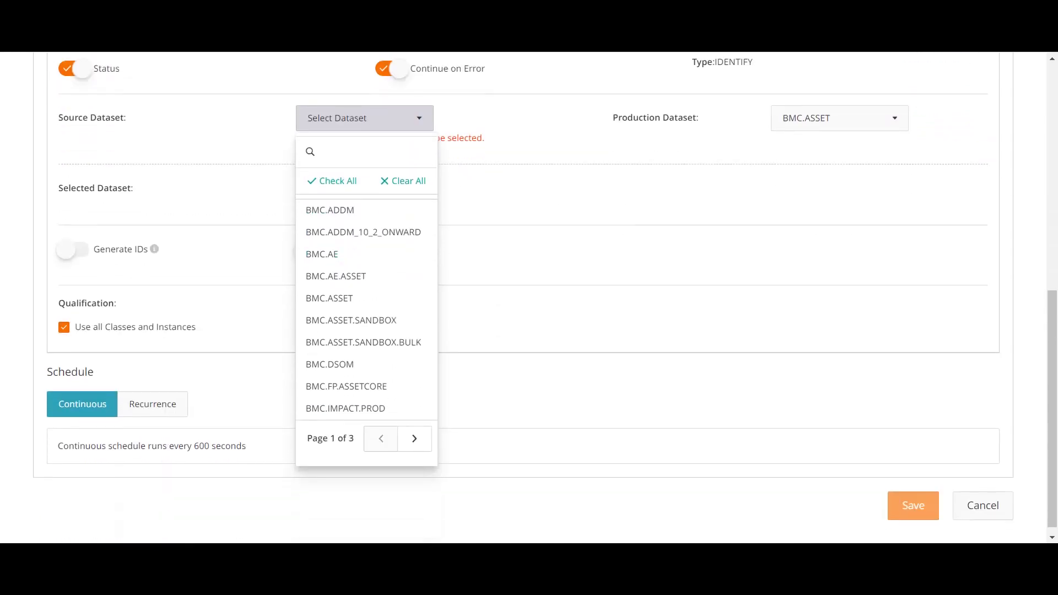
pyautogui.click(416, 439)
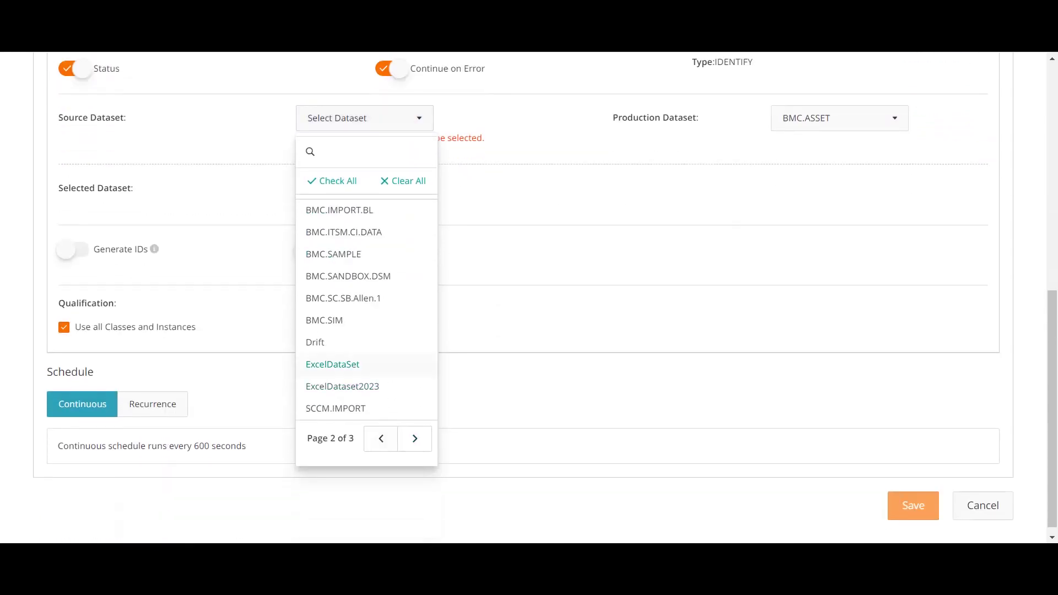
pyautogui.click(332, 364)
pyautogui.click(342, 416)
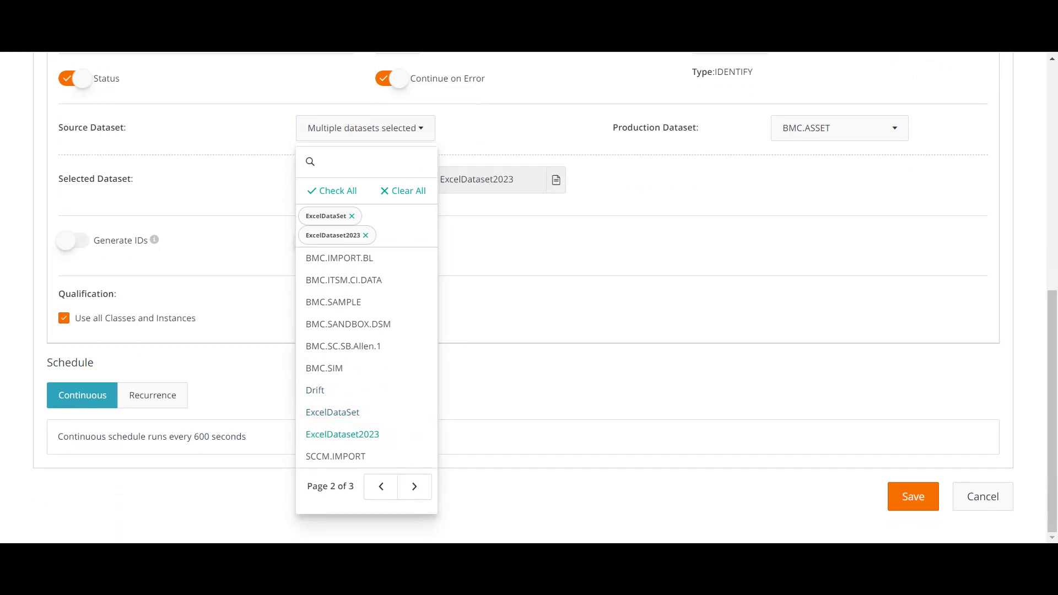
pyautogui.press('Escape')
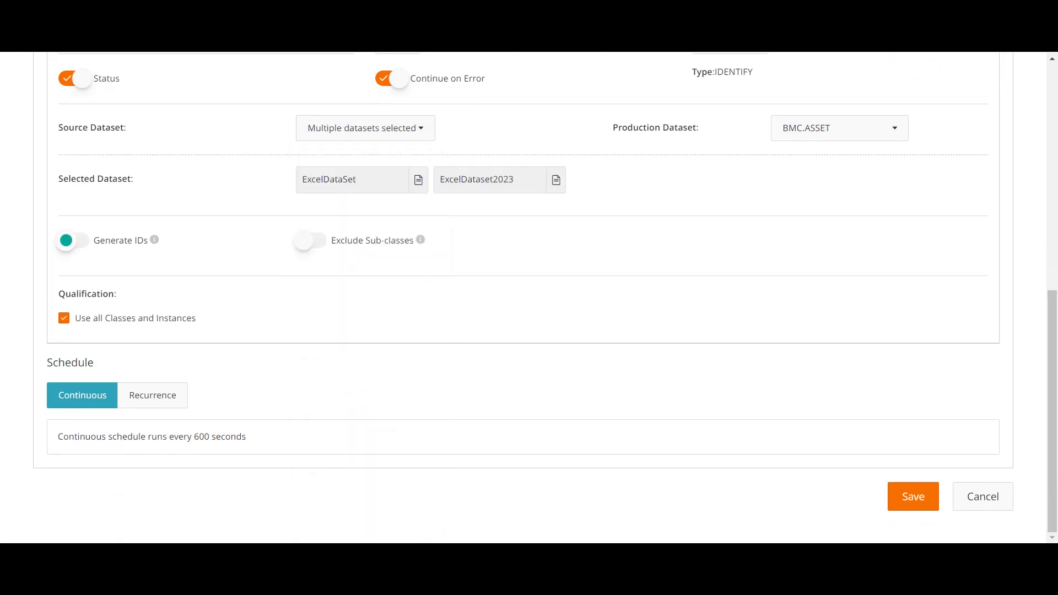
# Enable Generate IDs for the identity activity and disable Use all Classes and Instances in its qualification.
pyautogui.click(72, 240)
pyautogui.click(63, 318)
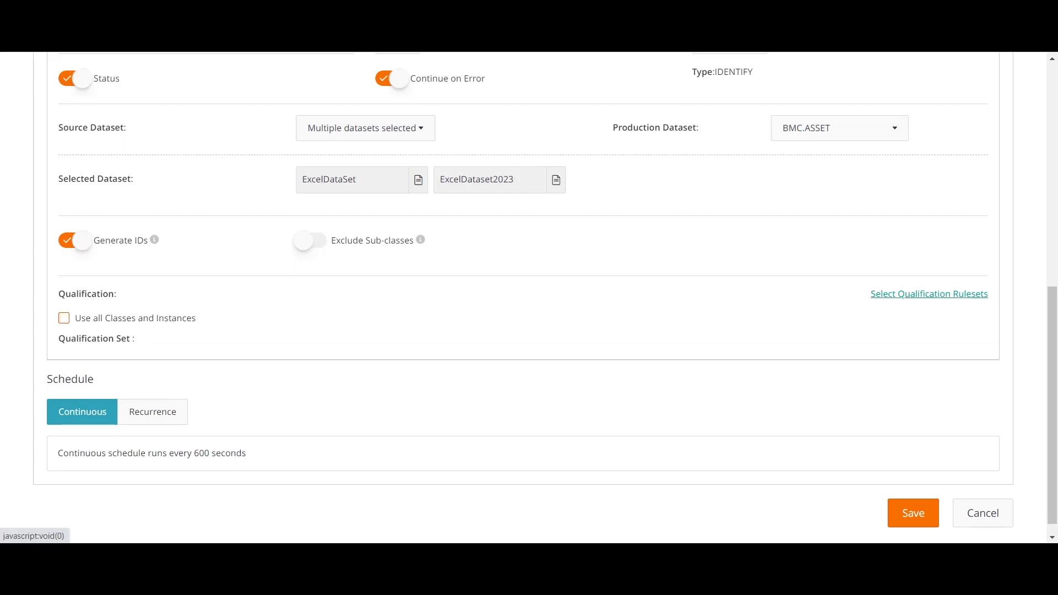
pyautogui.click(928, 294)
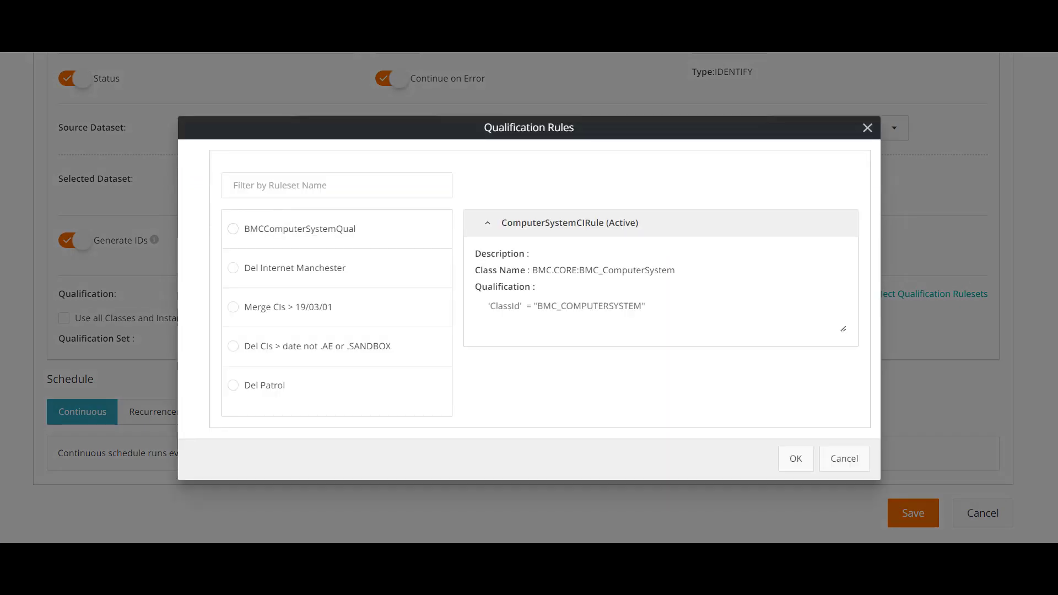
pyautogui.click(233, 228)
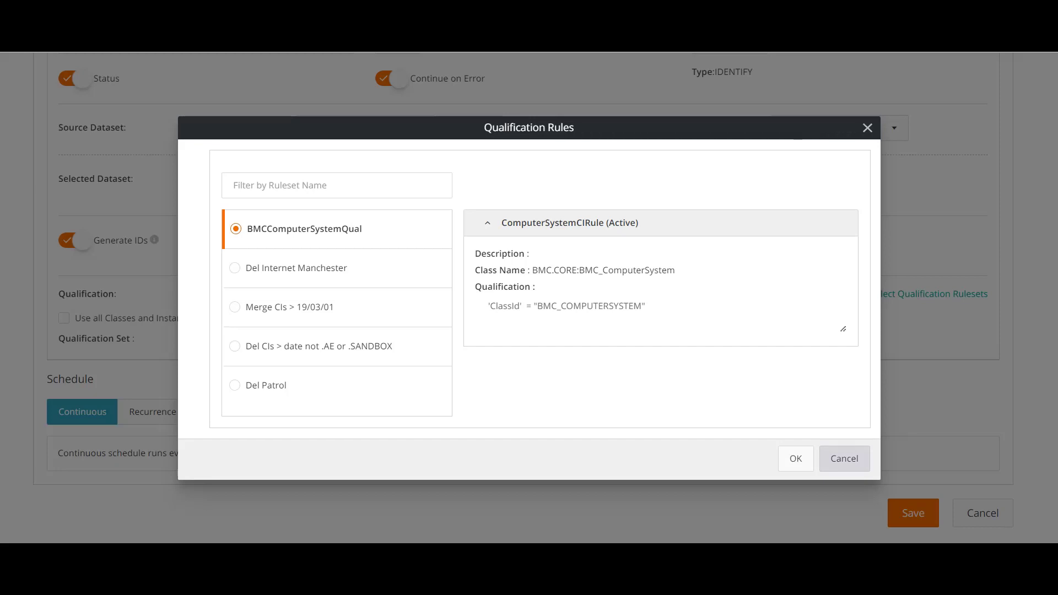
pyautogui.click(843, 458)
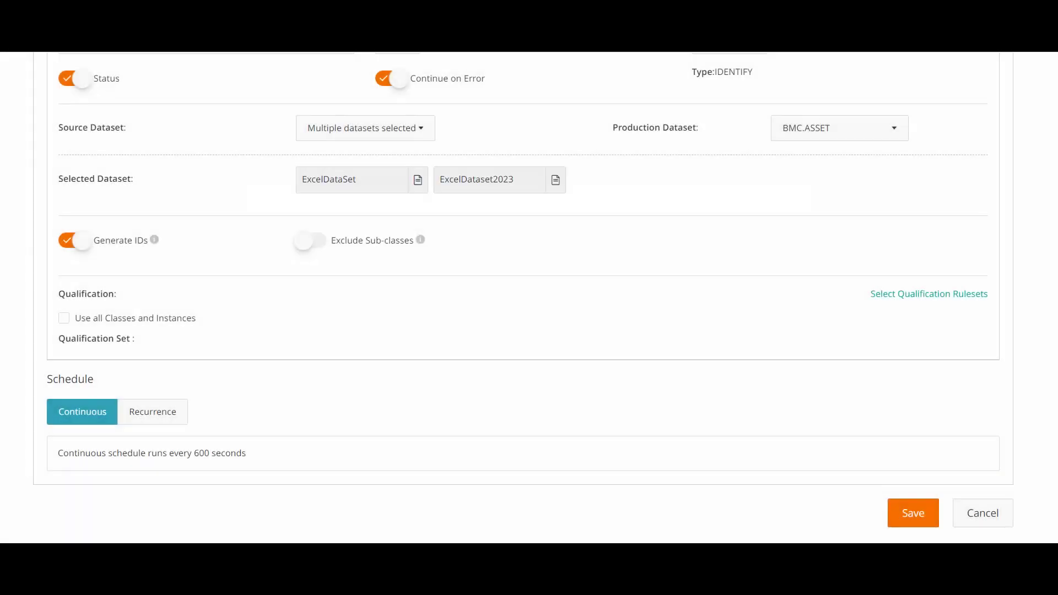
# Open the ComputerSystemCIRule of the BMCComputerSystemQual ruleset for editing in the reconciliation qualification rules.
pyautogui.scroll(3, 528, 297)
pyautogui.scroll(5, 529, 297)
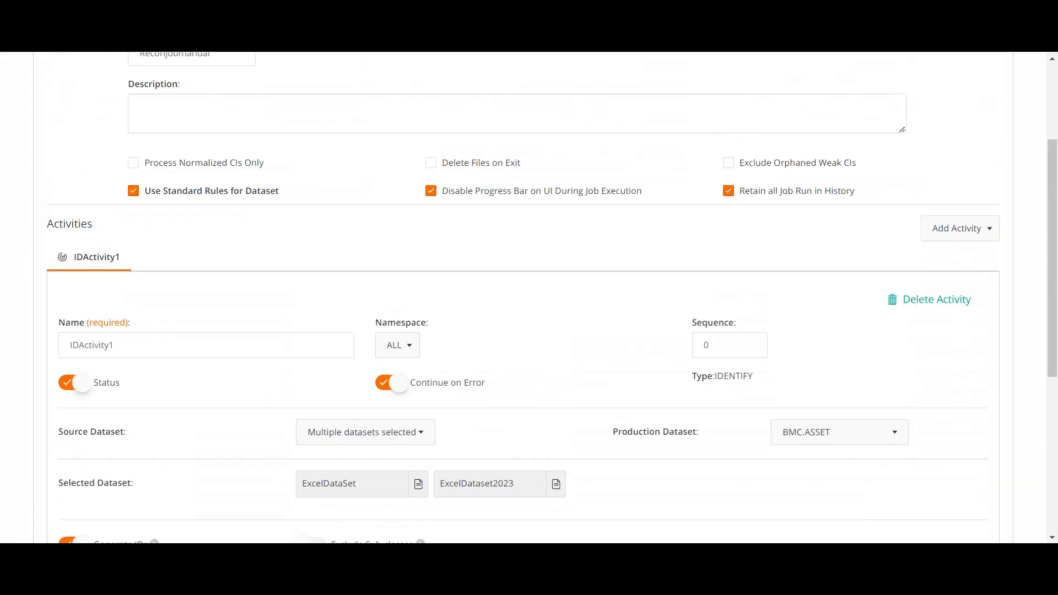
pyautogui.moveTo(491, 70)
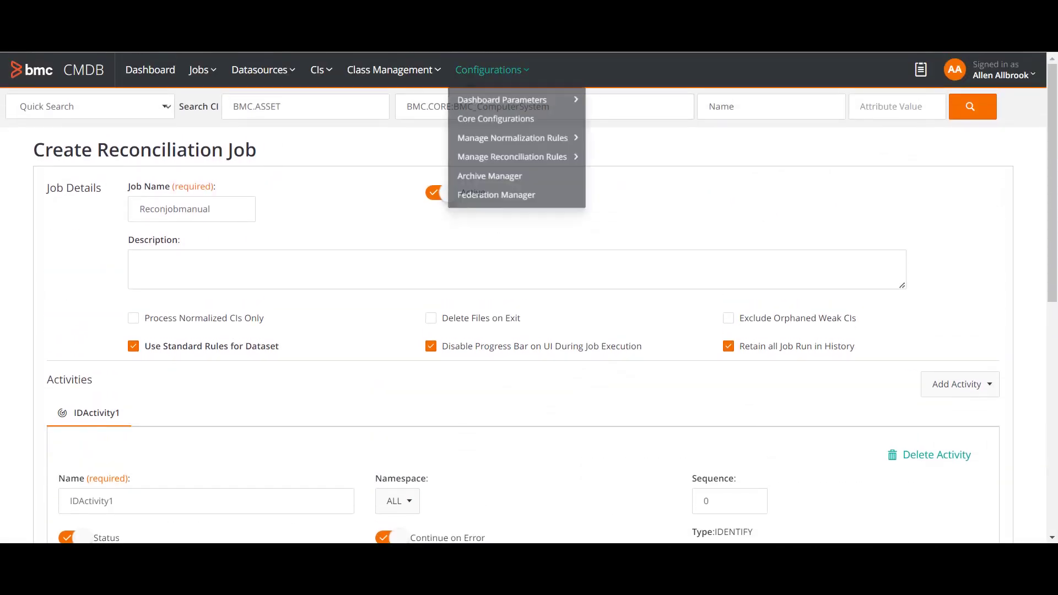
pyautogui.moveTo(518, 163)
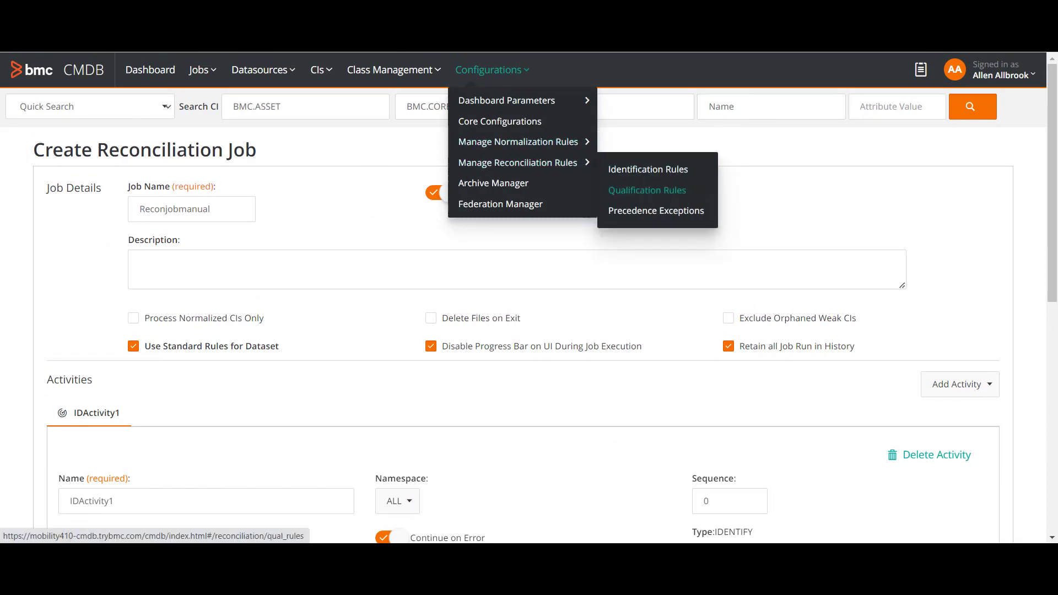
pyautogui.click(647, 190)
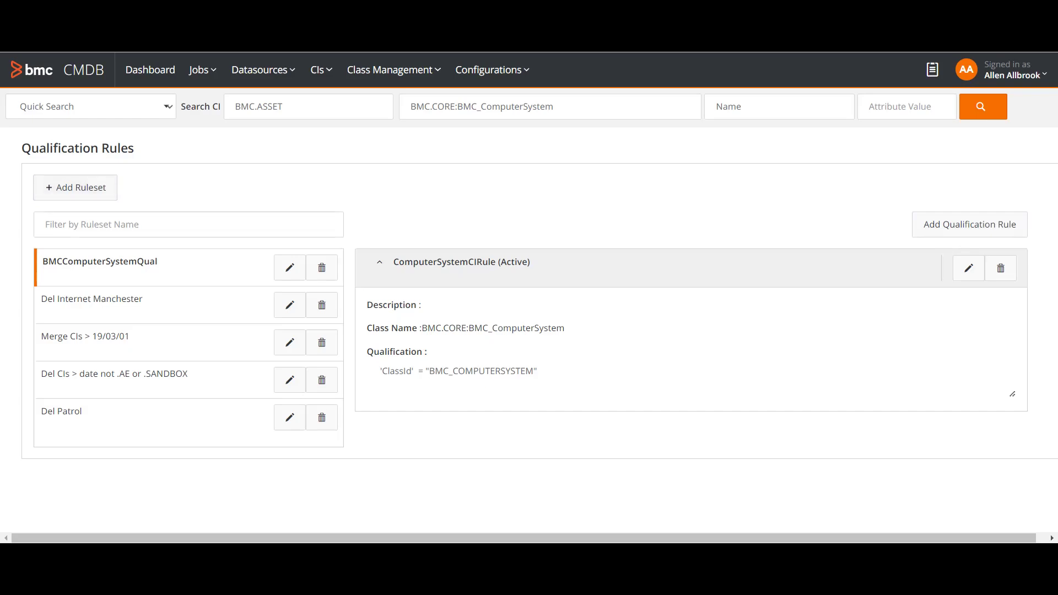
pyautogui.click(100, 262)
pyautogui.click(969, 267)
pyautogui.scroll(-2, 968, 268)
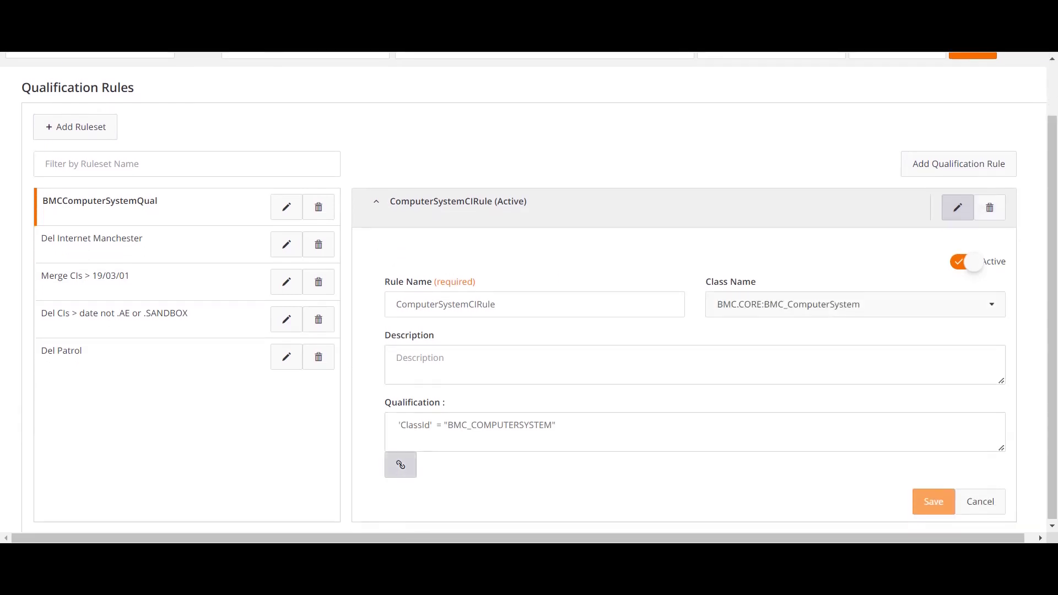
# Examine the rule's qualification builder, including its attribute list and the Allow manual edit option.
pyautogui.click(400, 464)
pyautogui.scroll(-3, 528, 292)
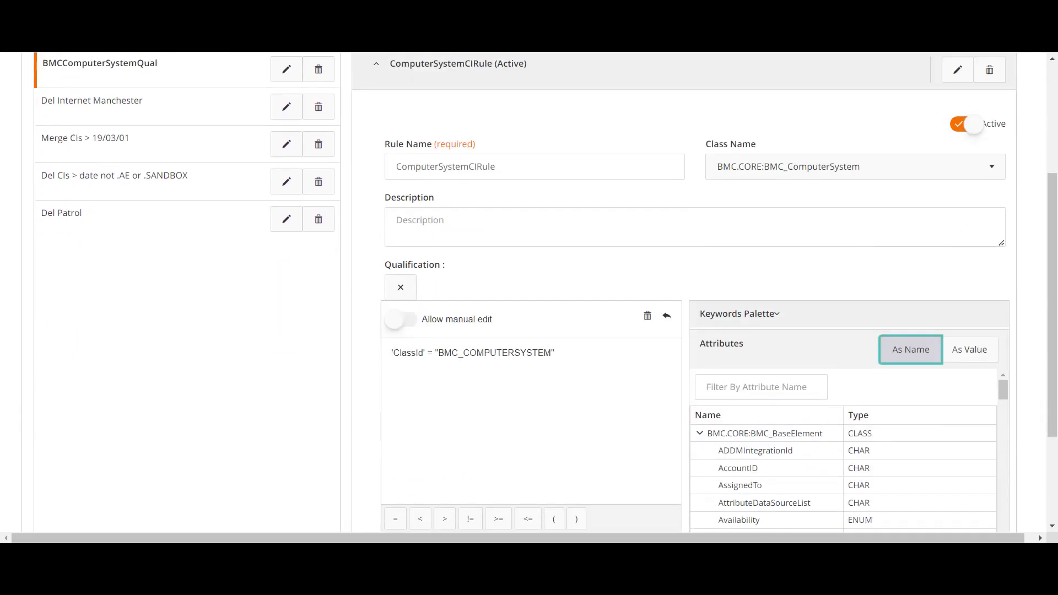
pyautogui.click(398, 319)
pyautogui.scroll(-3, 843, 452)
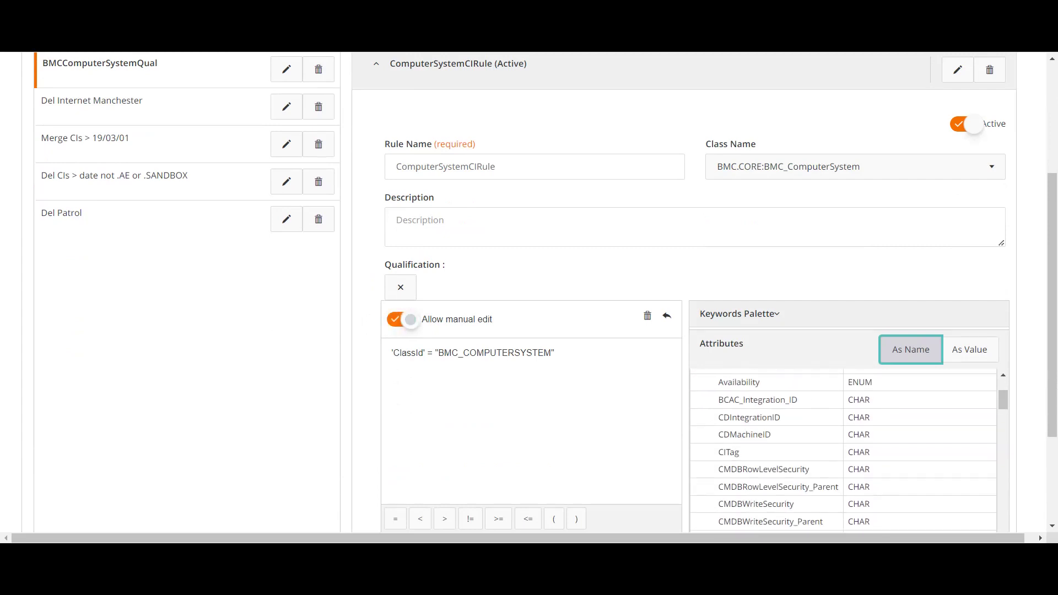
pyautogui.click(410, 319)
pyautogui.scroll(-1, 529, 292)
pyautogui.scroll(4, 528, 292)
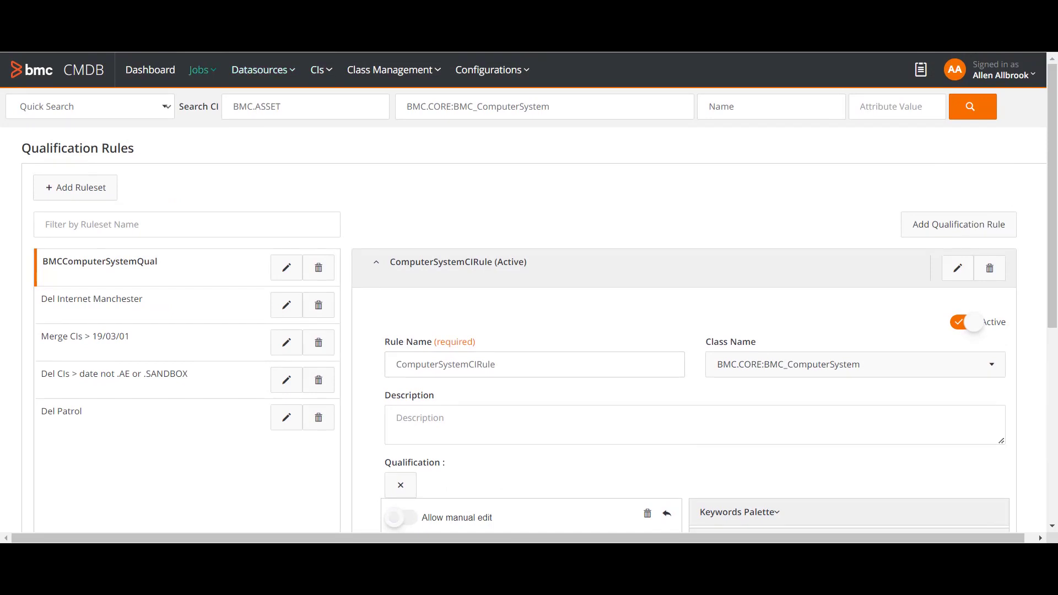
# Start a new reconciliation job and name it Reconjobmanual.
pyautogui.click(201, 70)
pyautogui.click(239, 121)
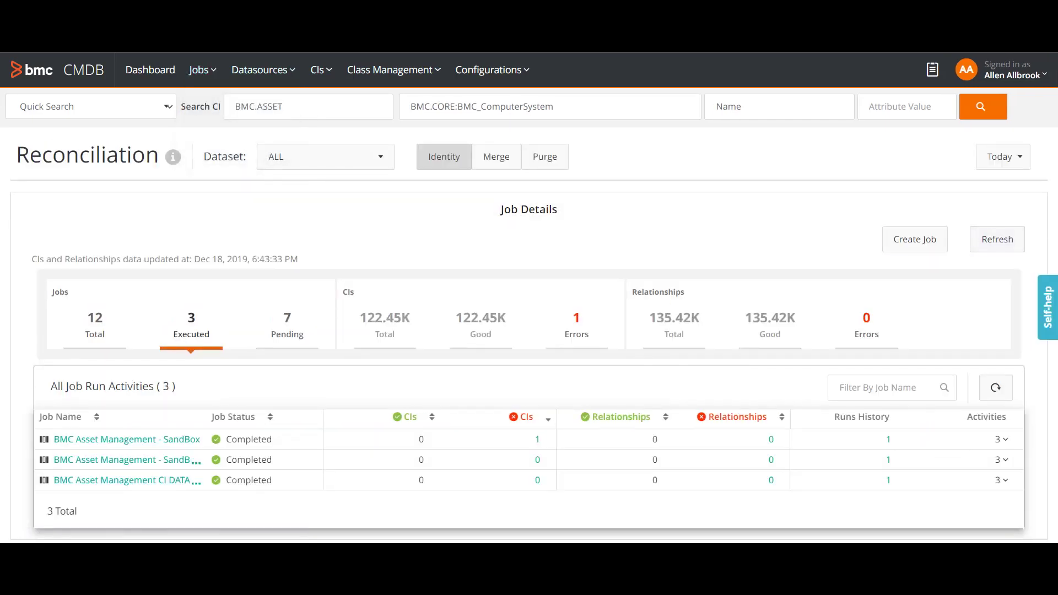
pyautogui.click(914, 239)
pyautogui.click(192, 209)
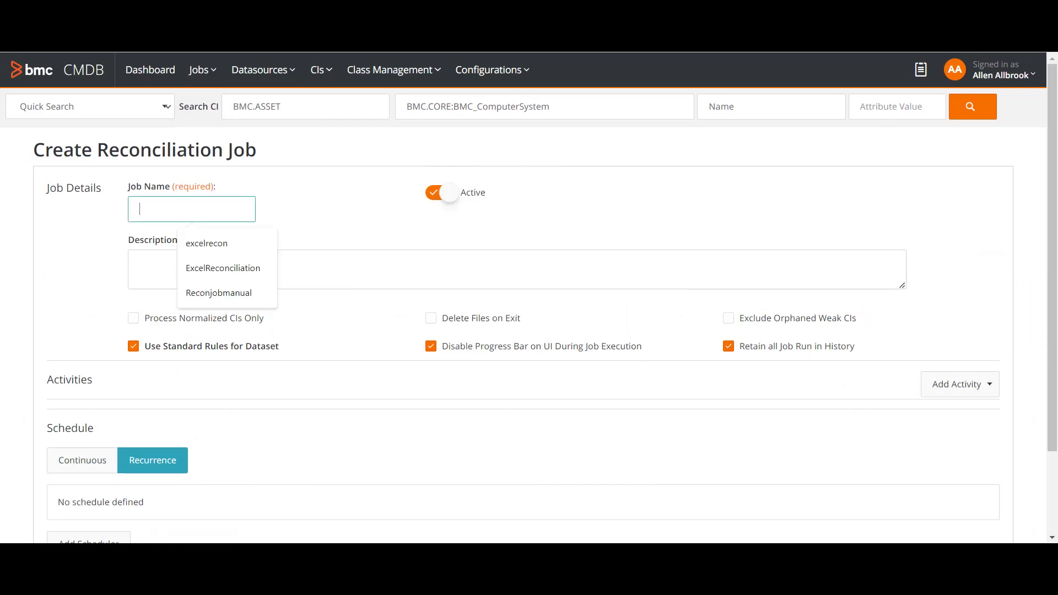
pyautogui.click(227, 292)
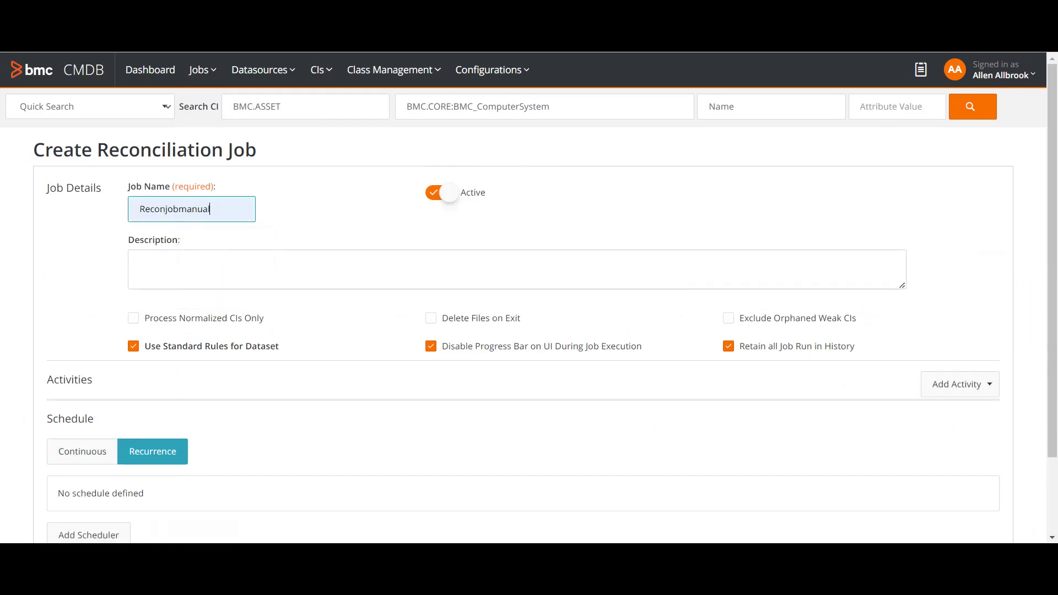
# Set the job's schedule to Continuous and add an Identity activity to it.
pyautogui.scroll(-2, 82, 395)
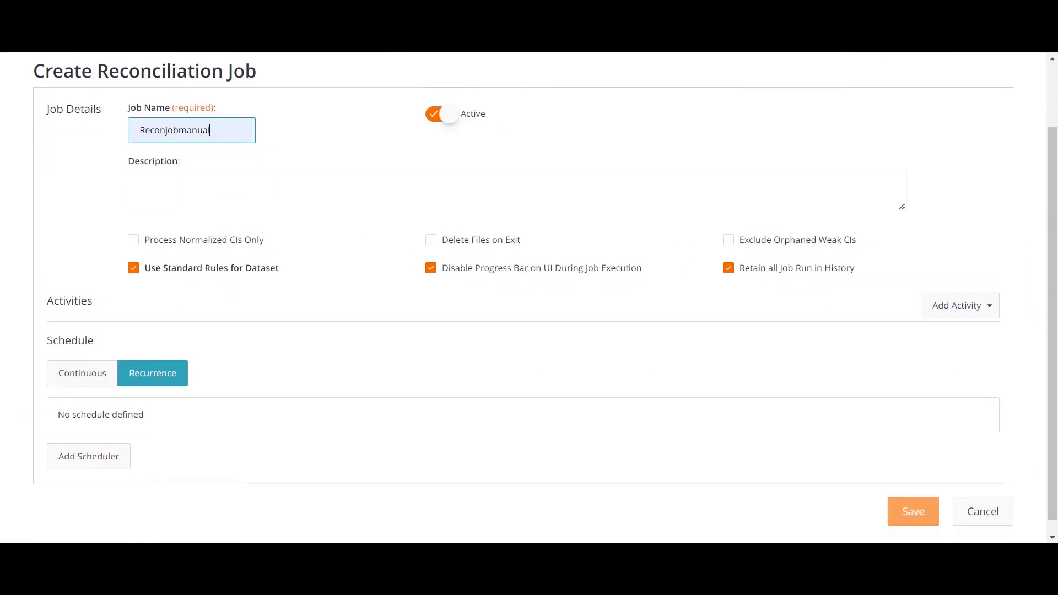
pyautogui.click(82, 395)
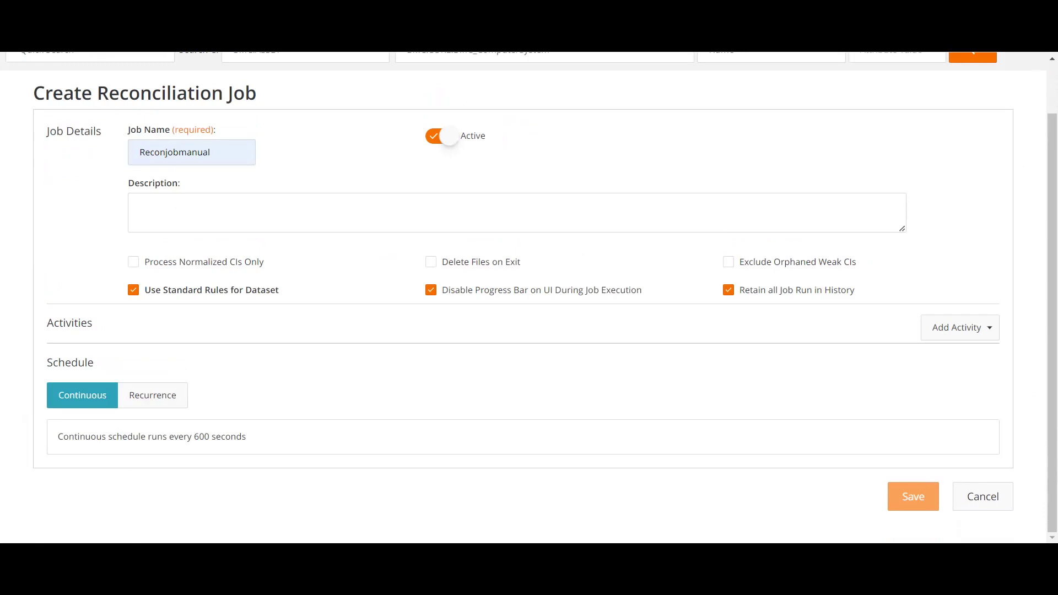
pyautogui.click(960, 328)
pyautogui.click(952, 355)
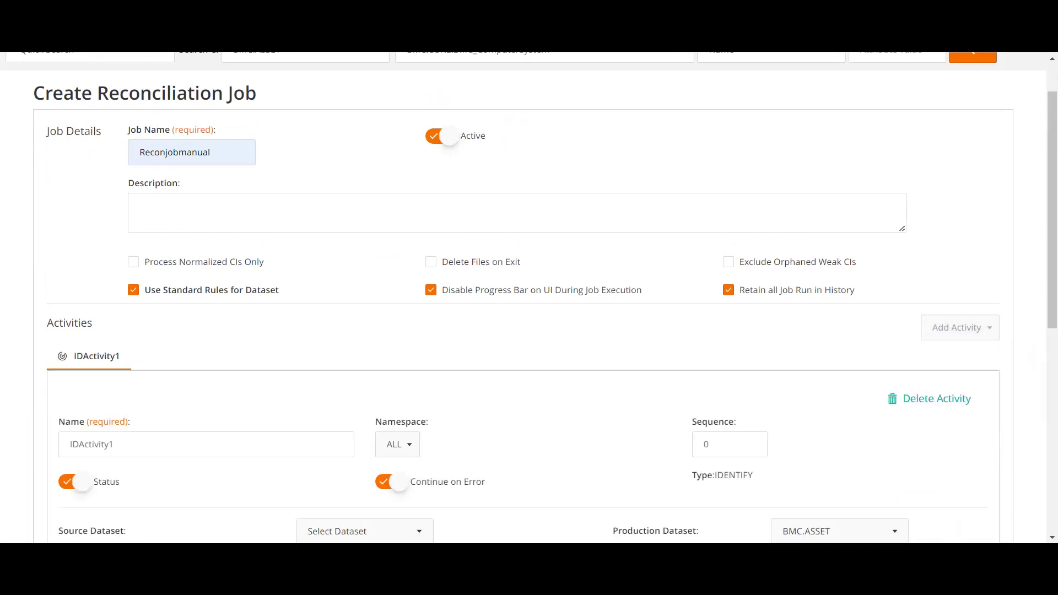
# Choose ExcelDataSet and ExcelDataset2023 as the identity activity's source datasets and keep BMC.ASSET as its production dataset.
pyautogui.scroll(-4, 529, 297)
pyautogui.scroll(-1, 529, 298)
pyautogui.click(364, 255)
pyautogui.scroll(-1, 342, 298)
pyautogui.scroll(-2, 416, 438)
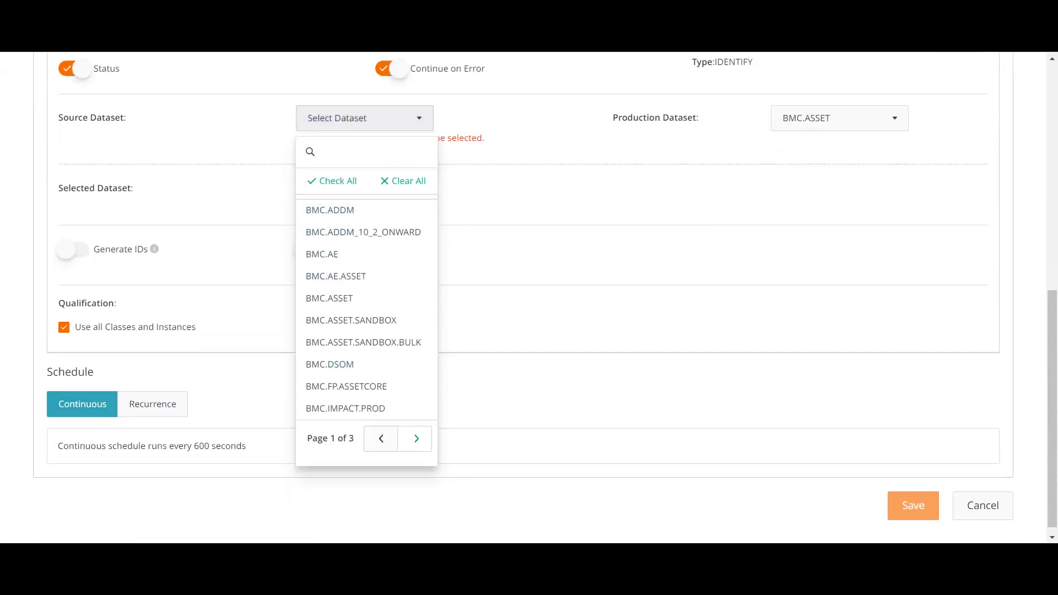
pyautogui.click(416, 438)
pyautogui.click(332, 364)
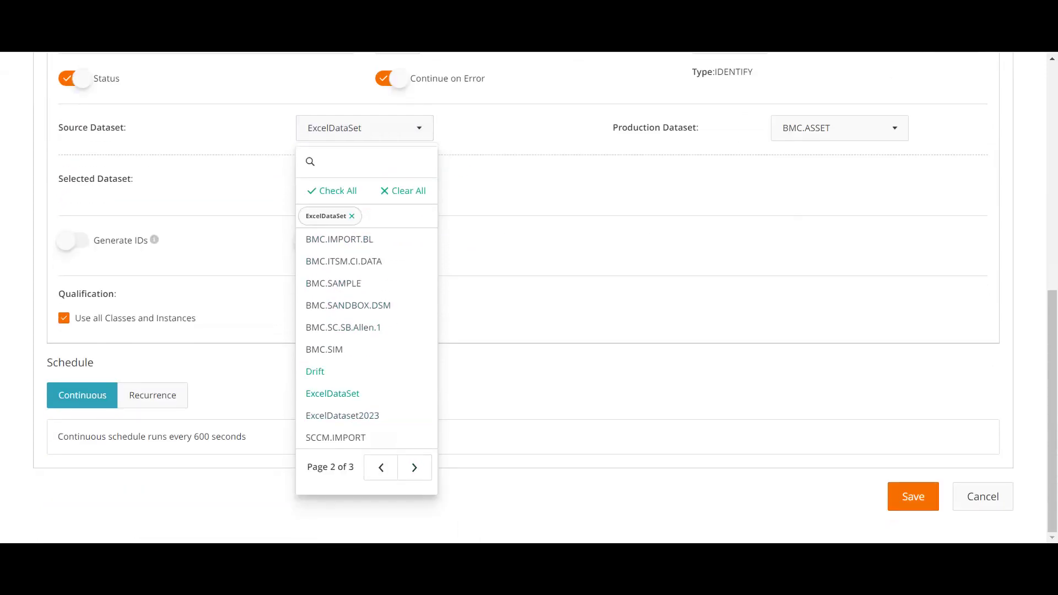
pyautogui.click(342, 415)
pyautogui.press('Escape')
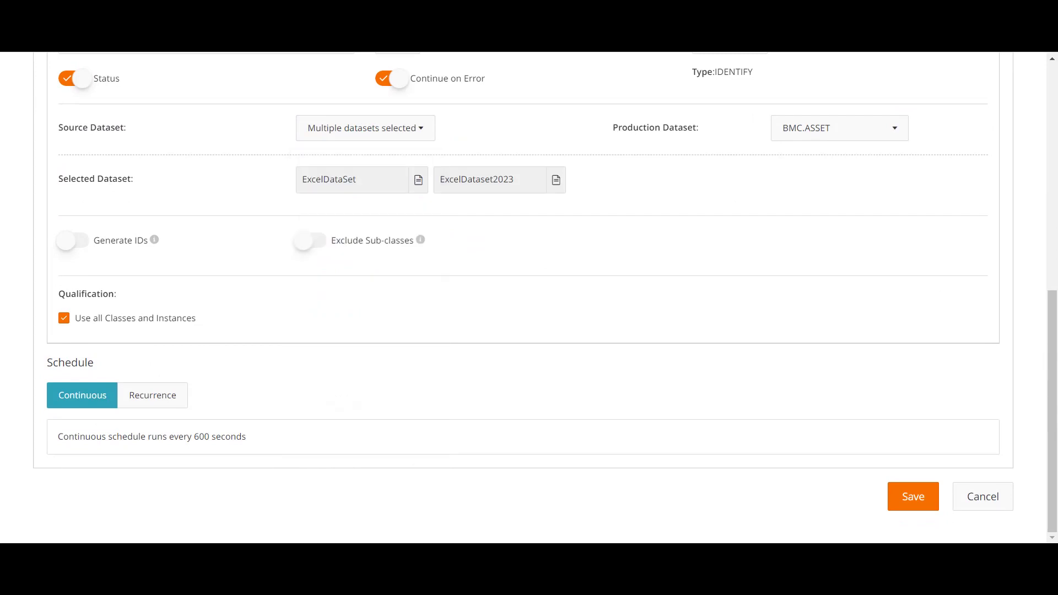
pyautogui.click(839, 128)
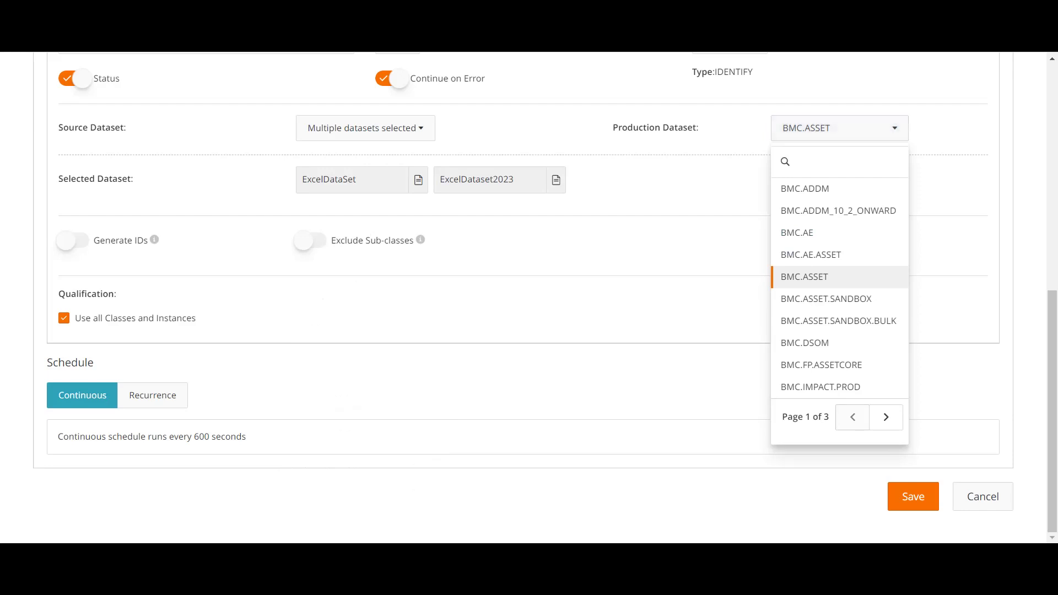
pyautogui.press('Escape')
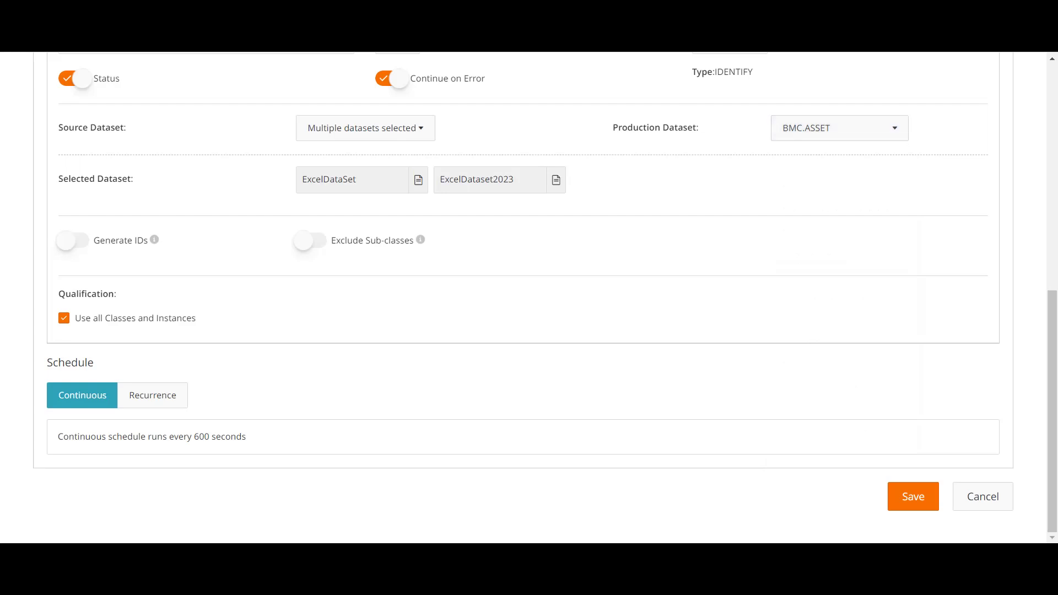
# Enable Generate IDs for the identity activity and limit its qualification to the BMCComputerSystemQual ruleset instead of all classes and instances.
pyautogui.click(71, 240)
pyautogui.click(64, 317)
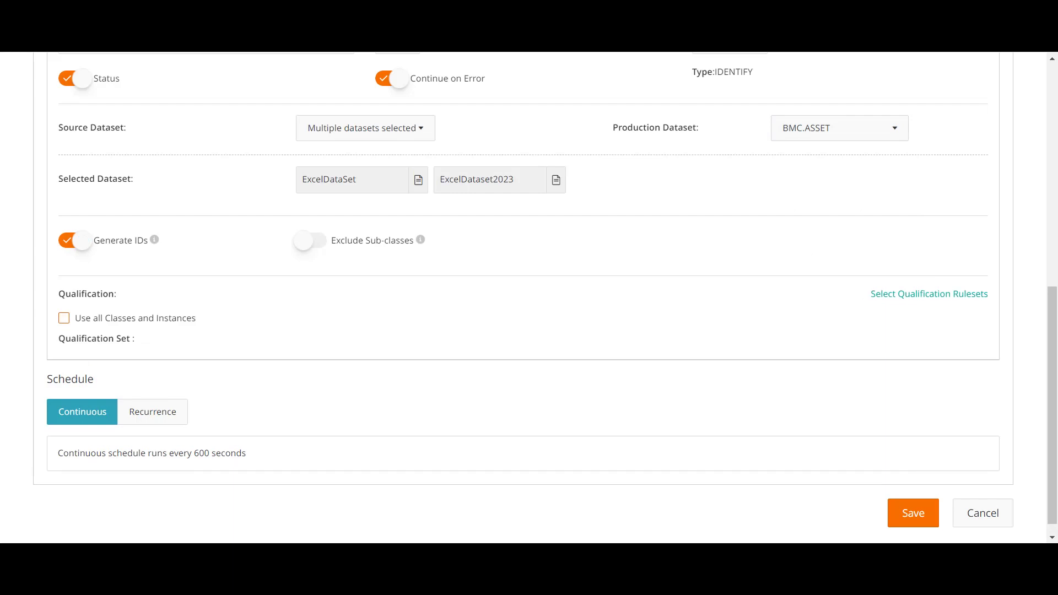
pyautogui.click(929, 293)
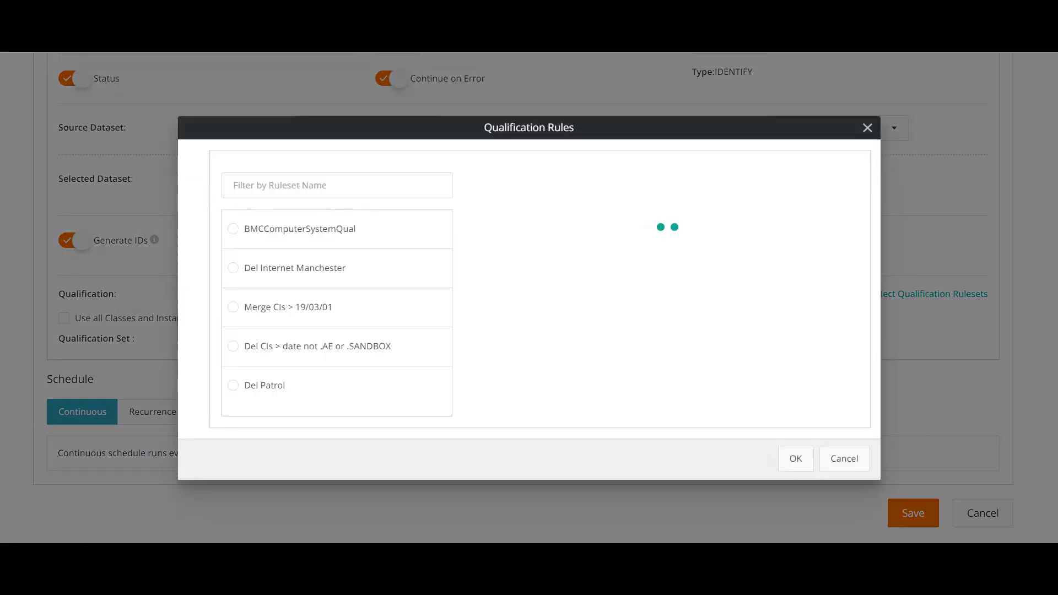
pyautogui.click(233, 229)
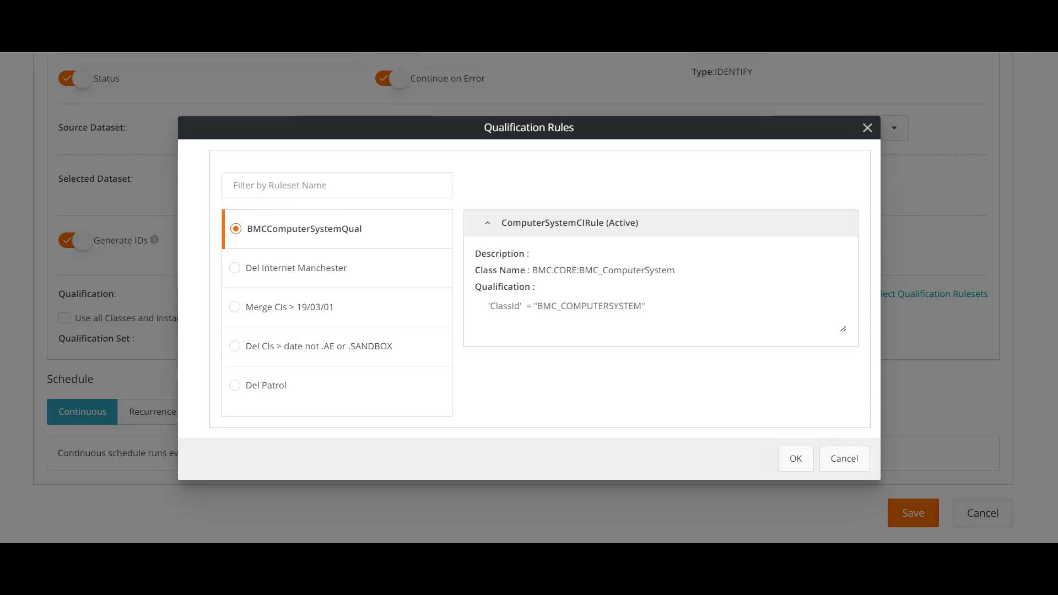
pyautogui.click(796, 458)
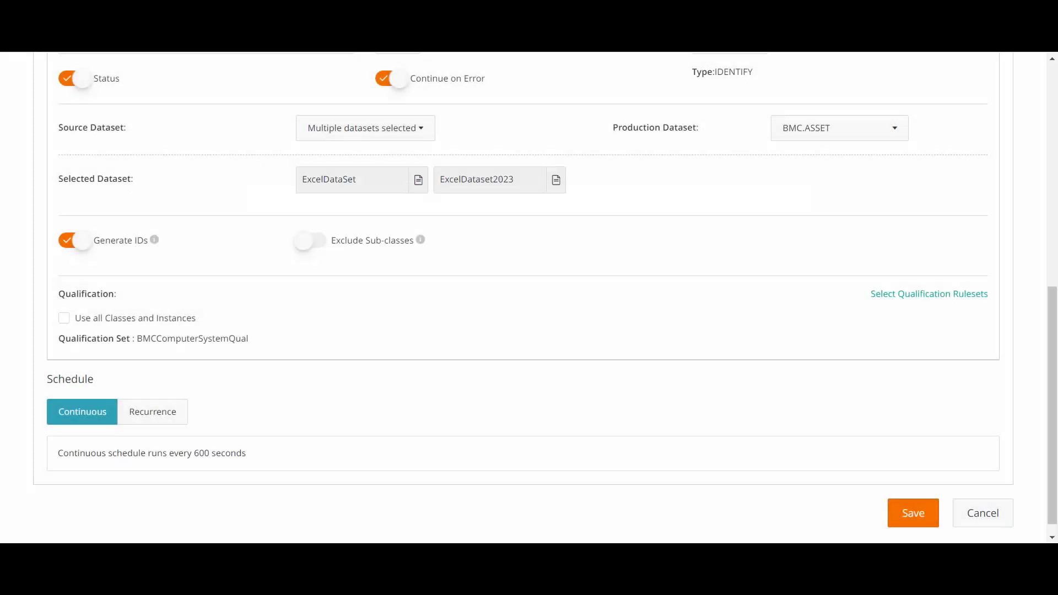
pyautogui.scroll(-1, 522, 297)
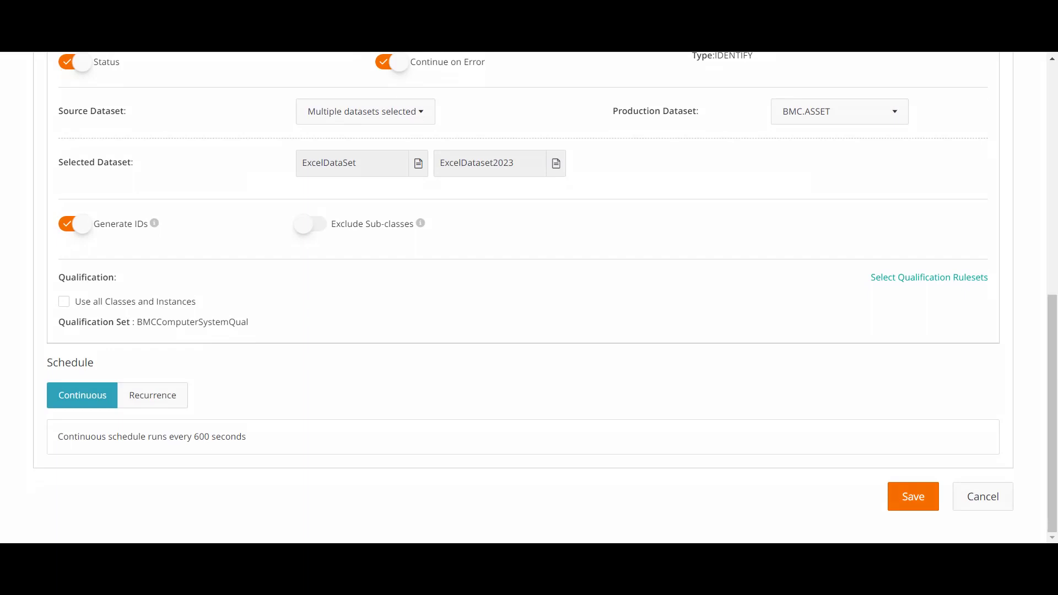
# Add a Merge activity to the reconciliation job after the identity activity.
pyautogui.scroll(4, 523, 297)
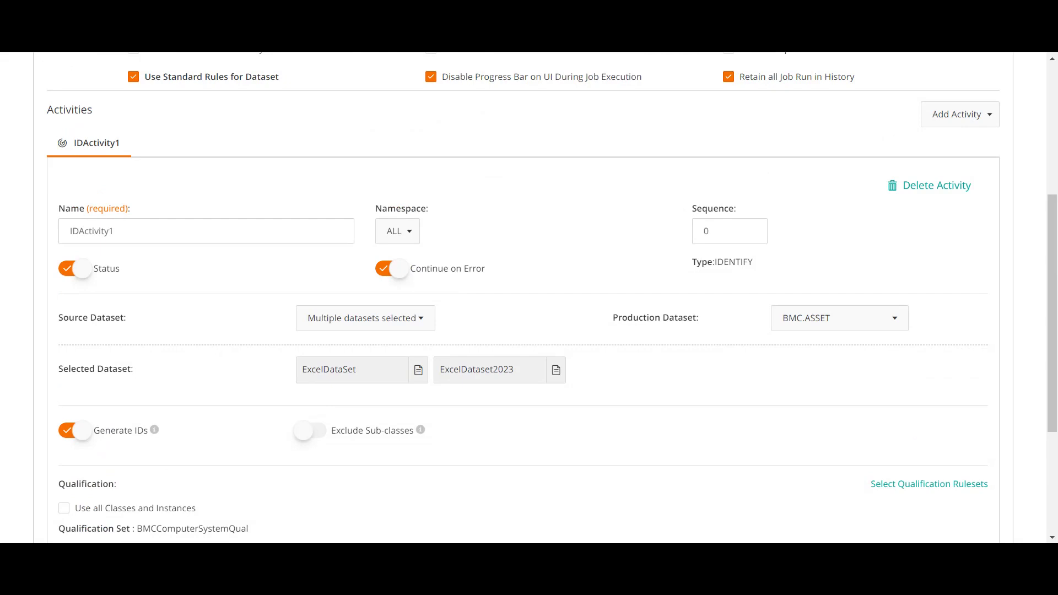
pyautogui.scroll(3, 529, 297)
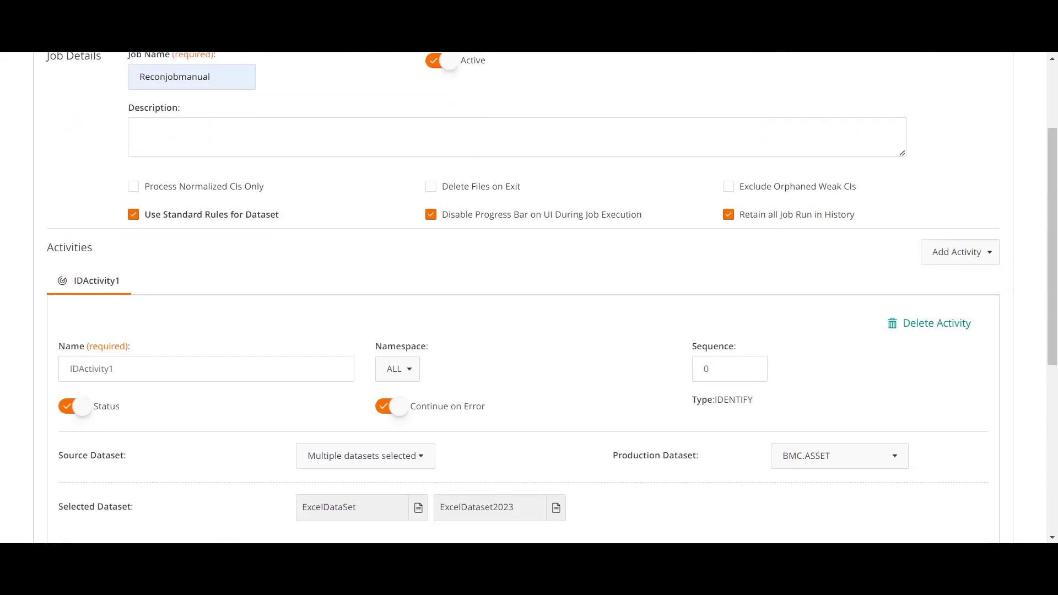
pyautogui.click(959, 252)
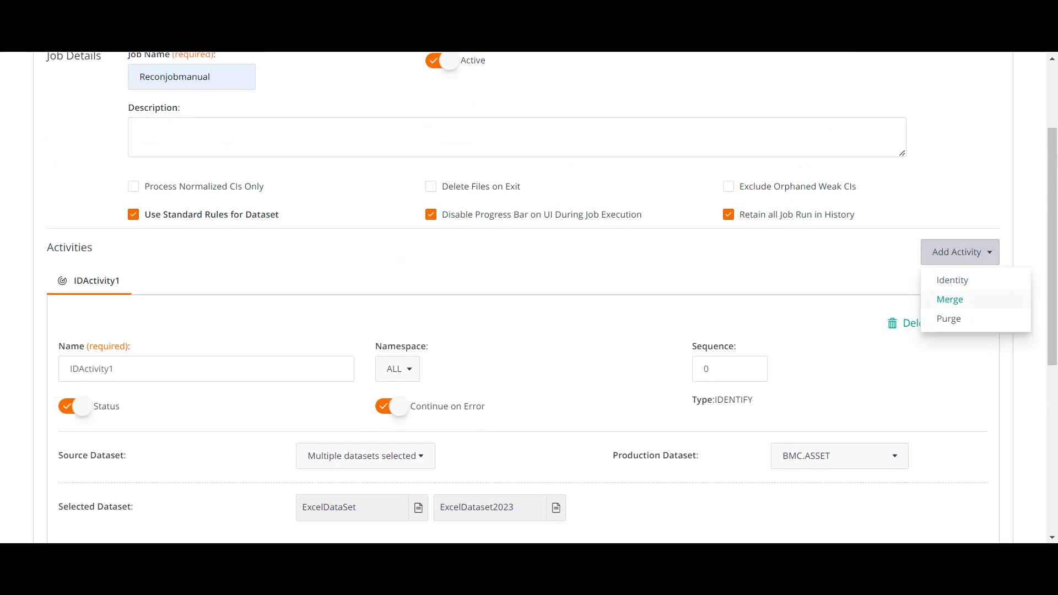
pyautogui.click(950, 299)
# Choose ExcelDataSet and ExcelDataset2023 as the merge activity's source datasets and disable Use all Classes and Instances in its qualification.
pyautogui.scroll(-4, 529, 297)
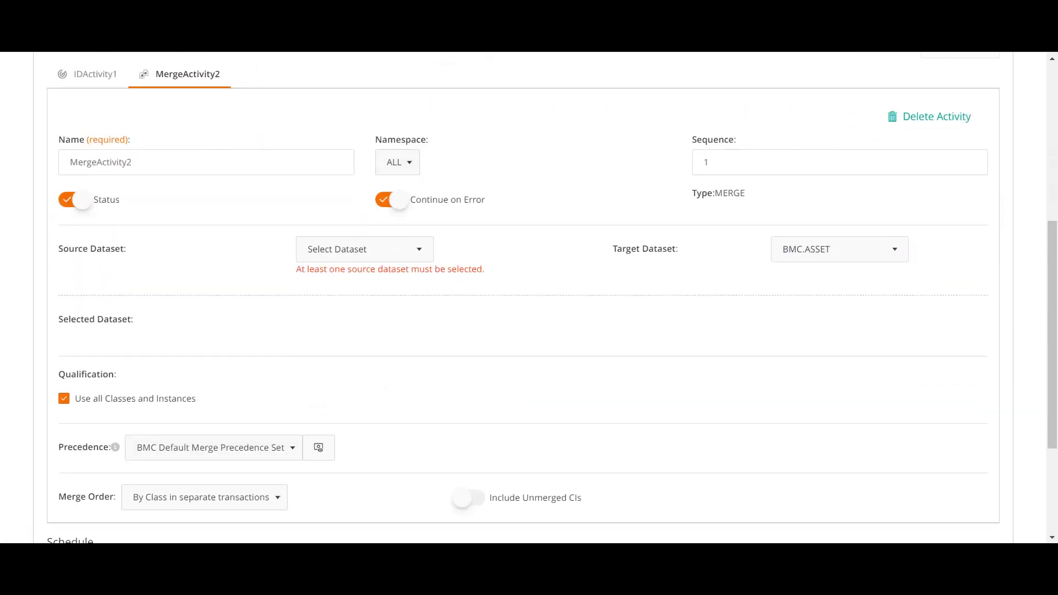
pyautogui.click(365, 250)
pyautogui.scroll(-2, 364, 362)
pyautogui.click(414, 431)
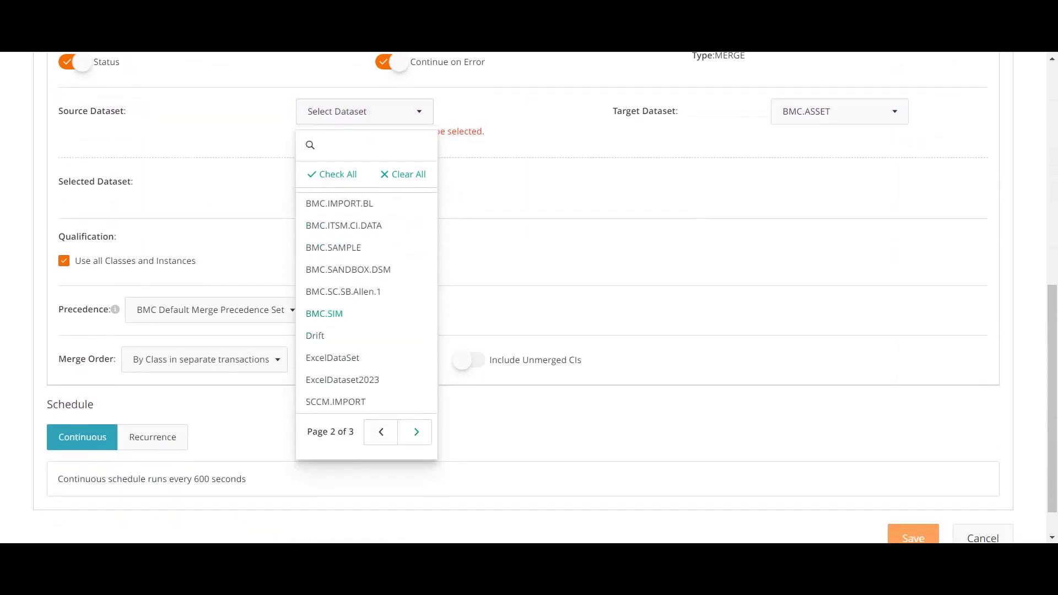
pyautogui.click(332, 357)
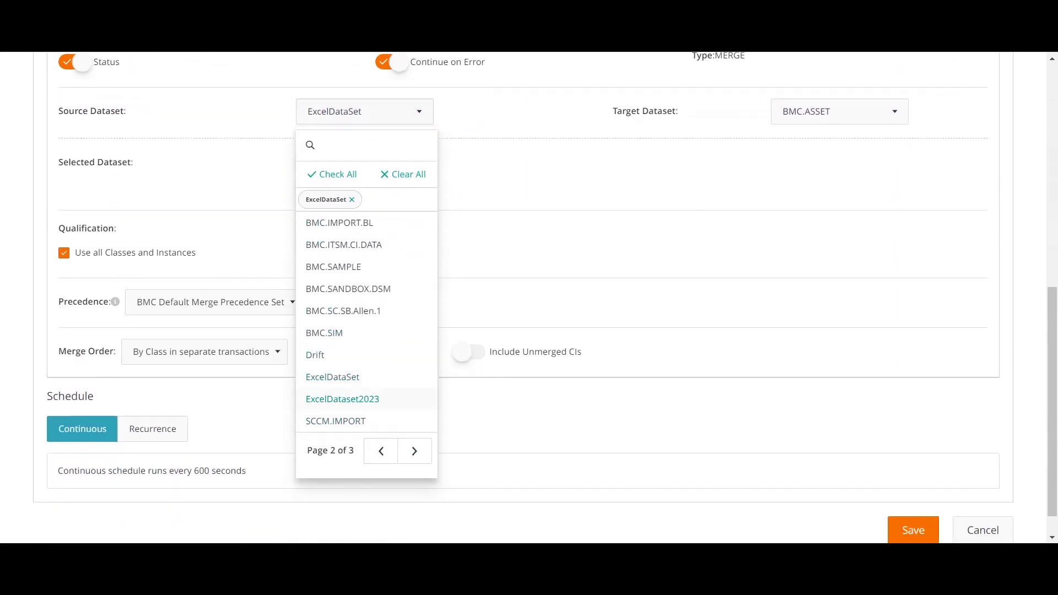
pyautogui.click(342, 399)
pyautogui.press('Escape')
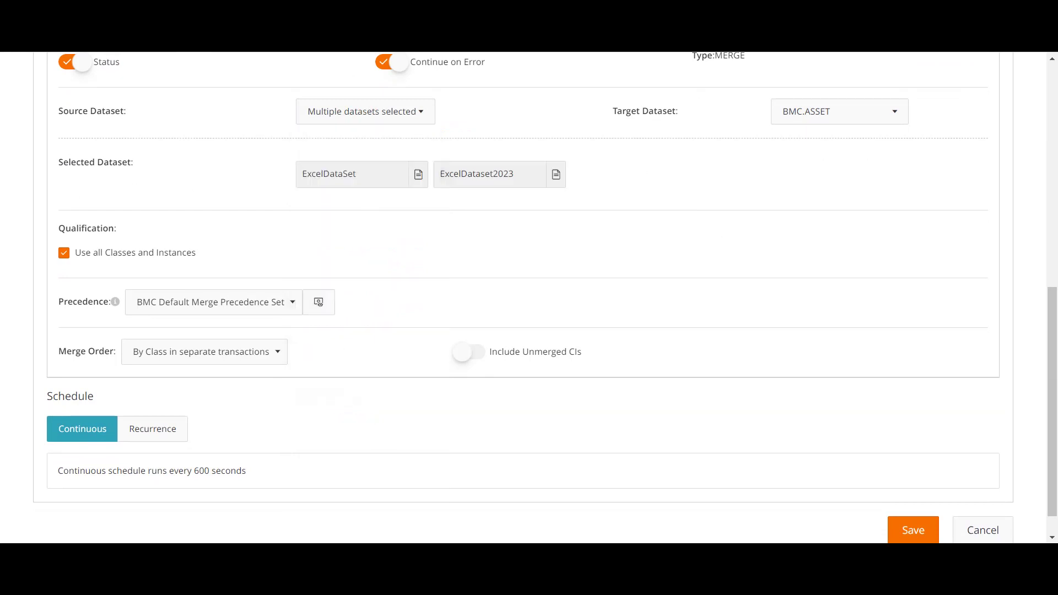
pyautogui.click(64, 253)
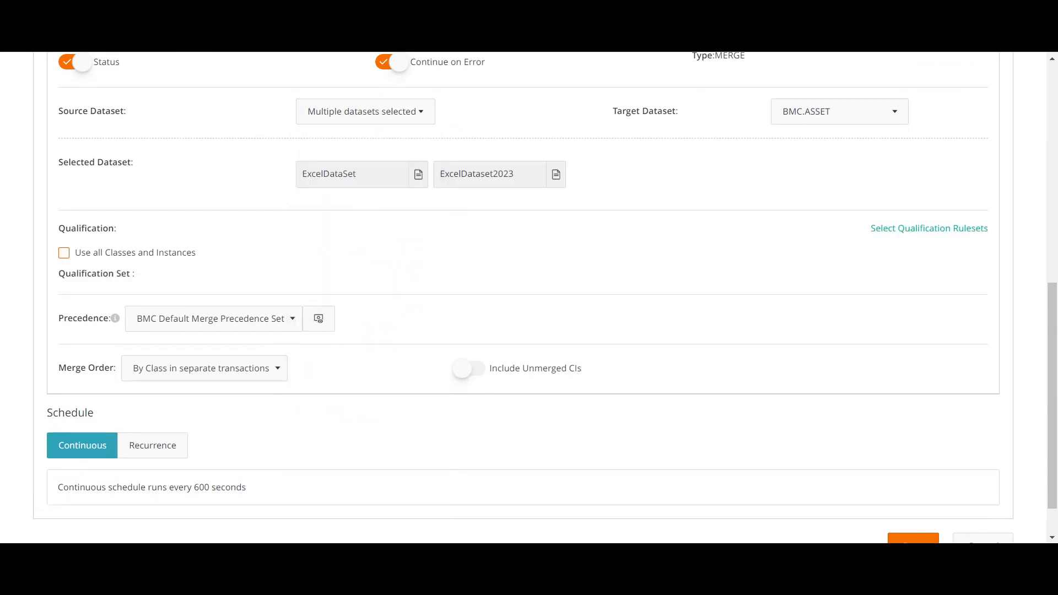
# Limit the merge activity's qualification to the BMCComputerSystemQual ruleset.
pyautogui.click(929, 228)
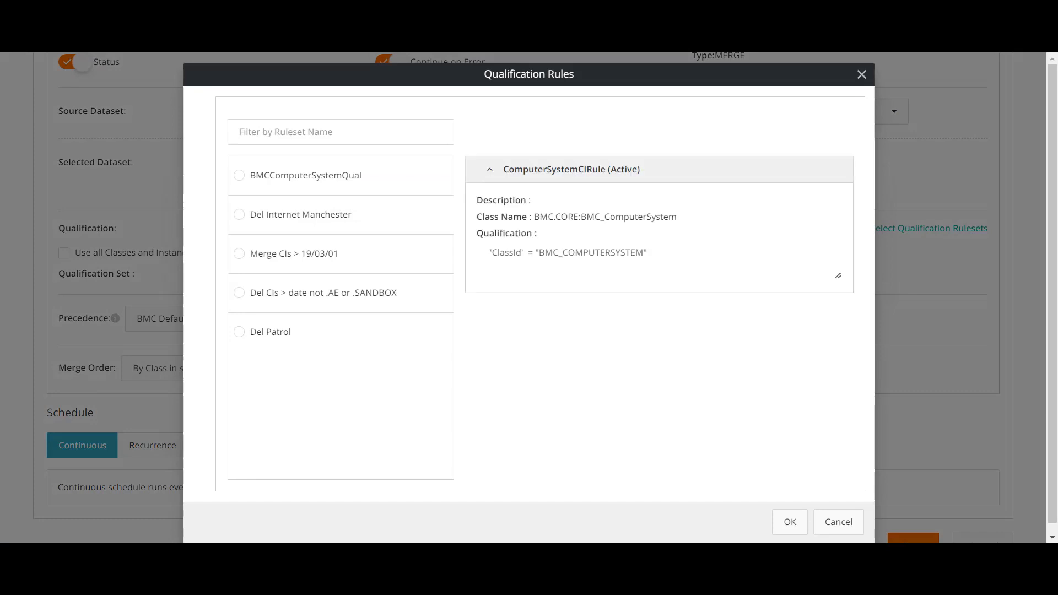
pyautogui.click(239, 175)
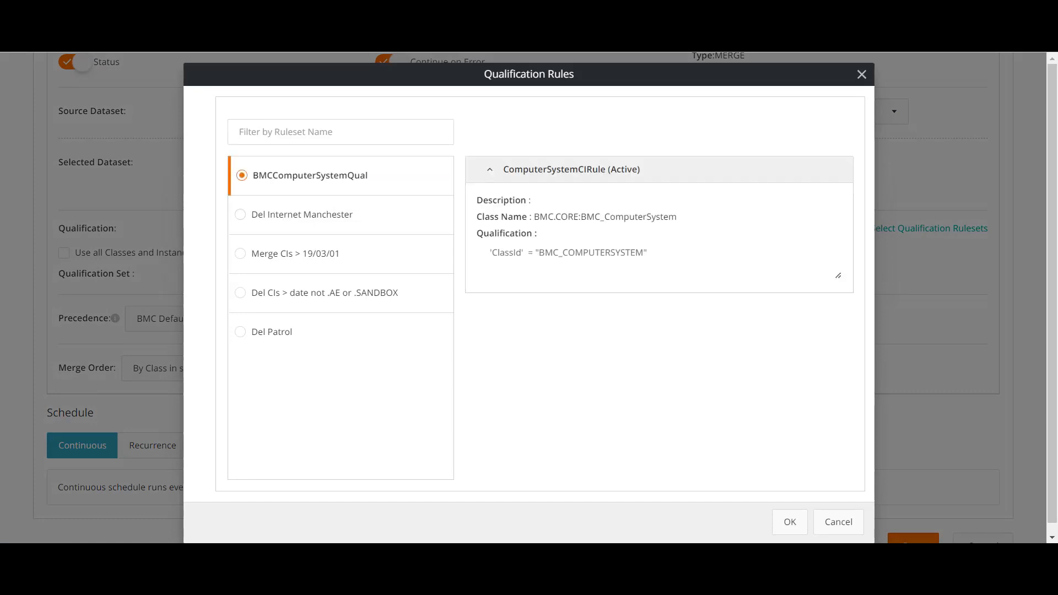
pyautogui.click(790, 522)
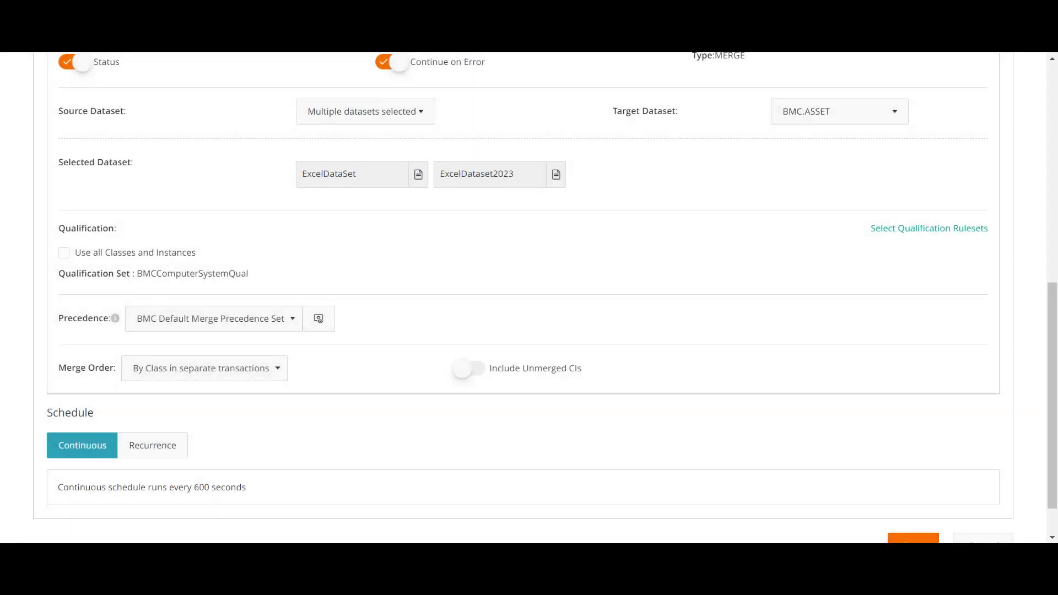
# Review the precedence exceptions of the merge activity's BMC Default Merge Precedence Set and check the available precedence sets.
pyautogui.scroll(-1, 545, 297)
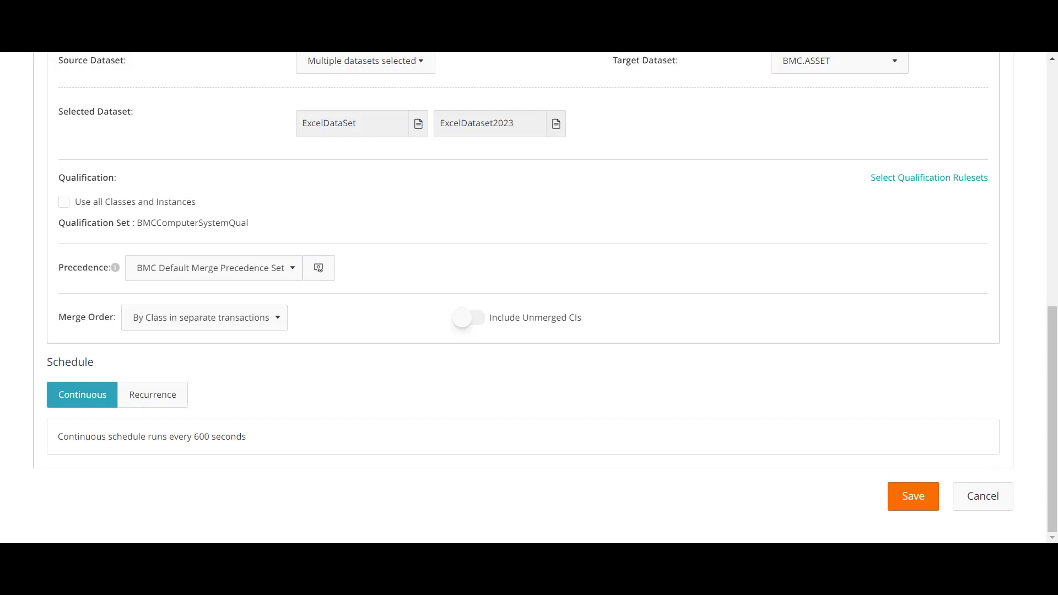
pyautogui.click(213, 268)
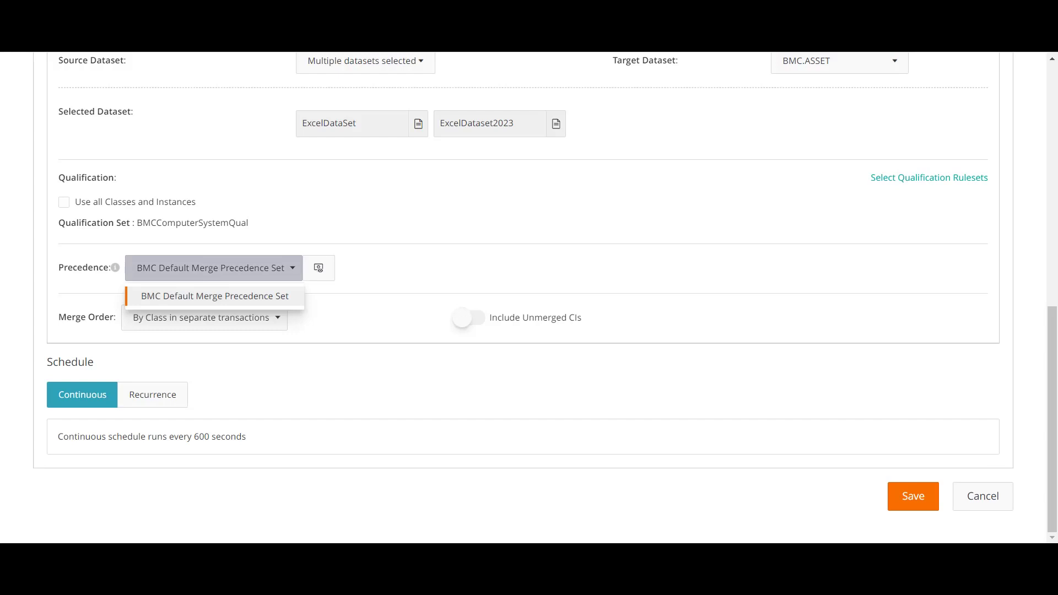
pyautogui.click(215, 296)
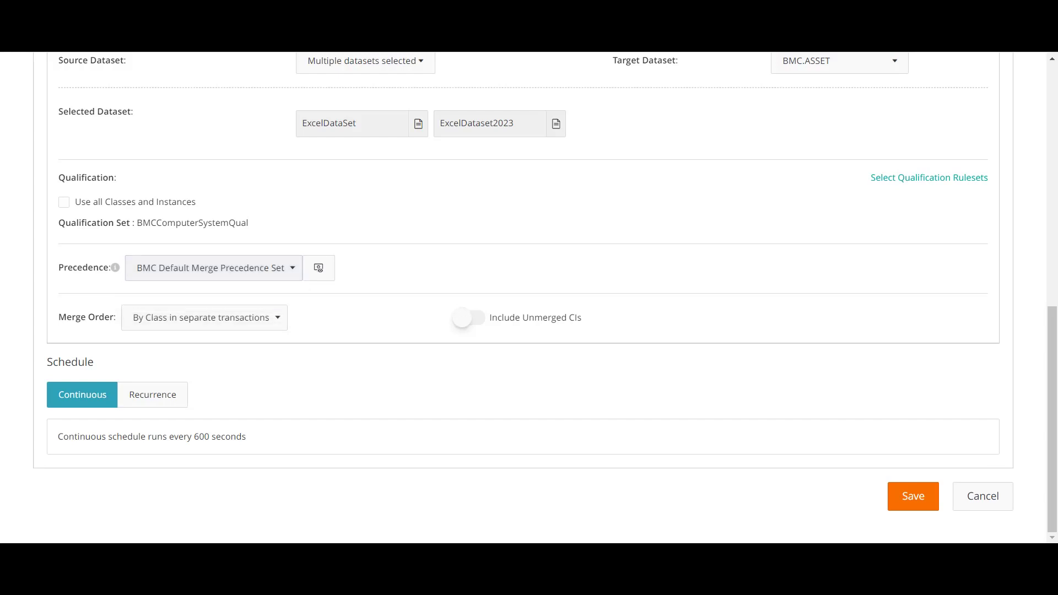
pyautogui.click(318, 268)
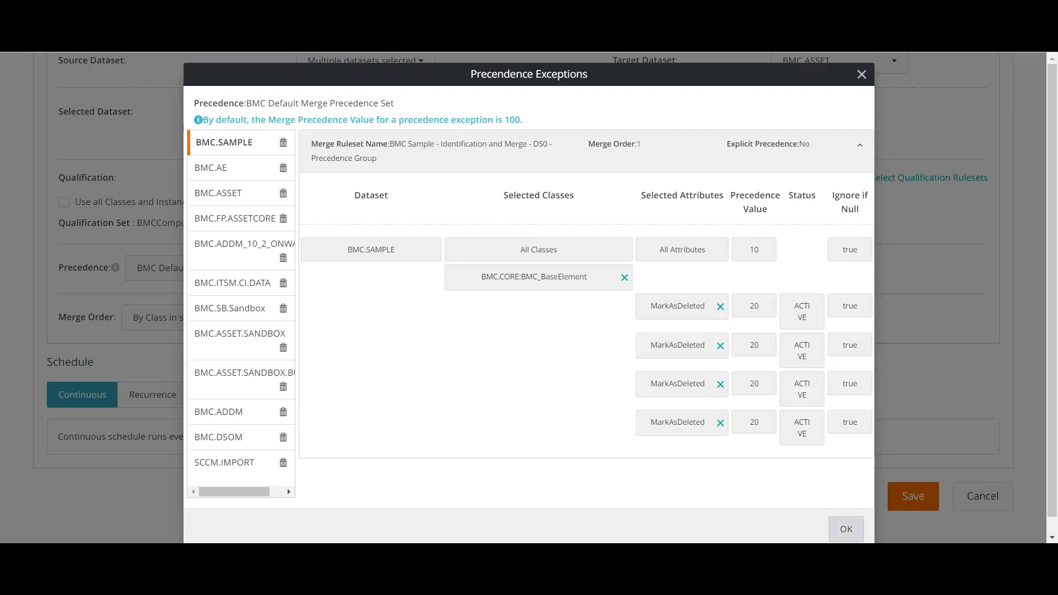
pyautogui.click(846, 529)
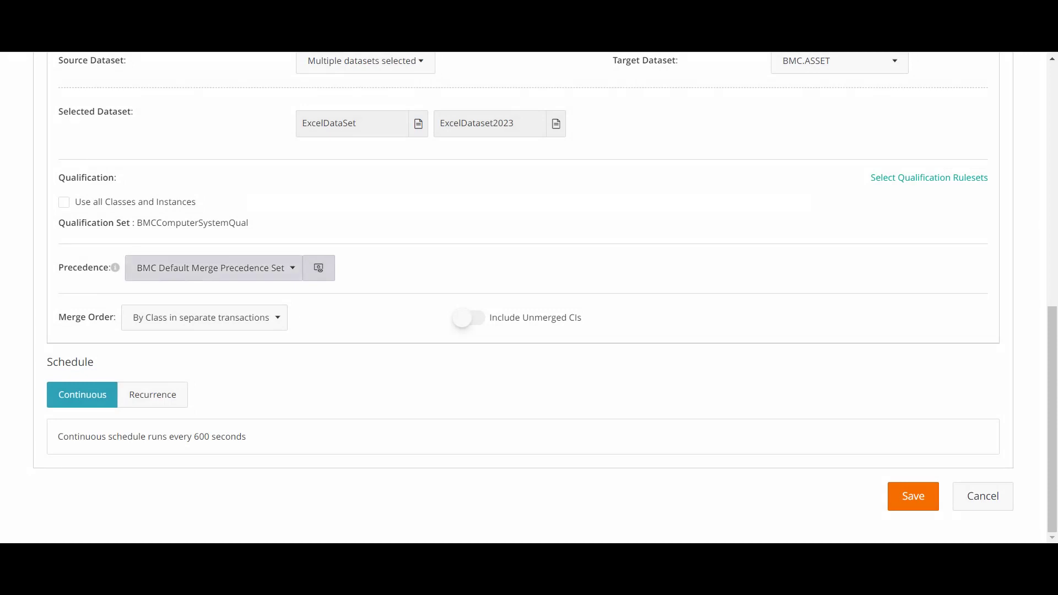
pyautogui.click(292, 268)
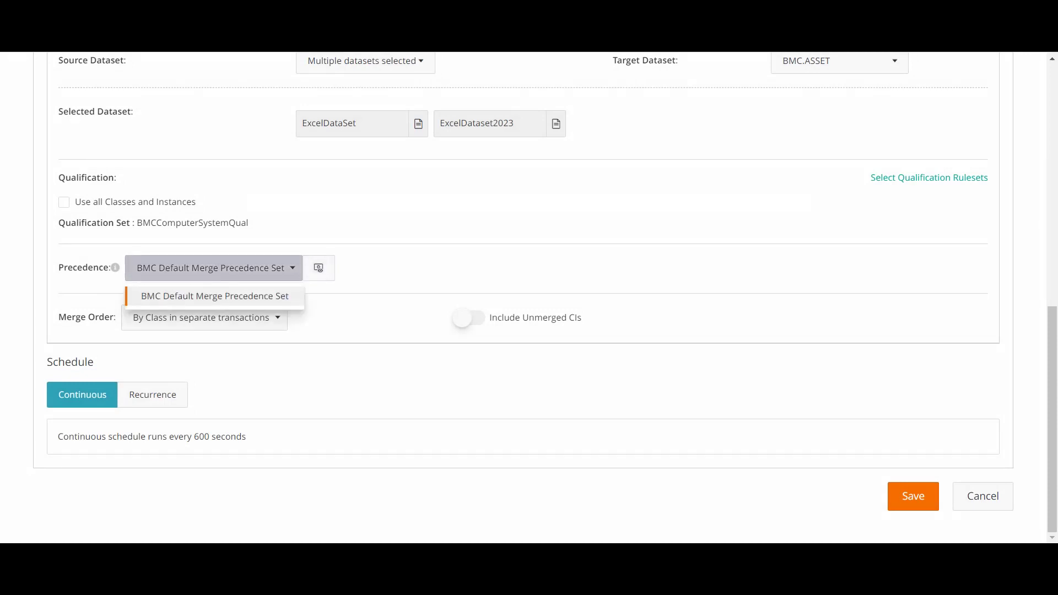
pyautogui.click(292, 268)
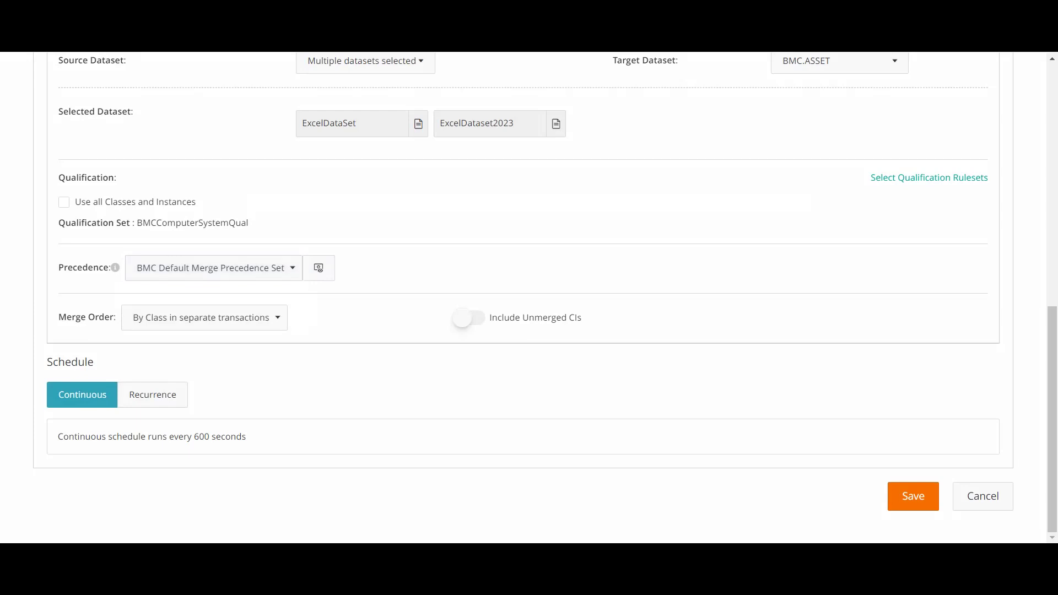
# Look up where Precedence Exceptions are managed among the reconciliation rule configurations.
pyautogui.scroll(10, 523, 298)
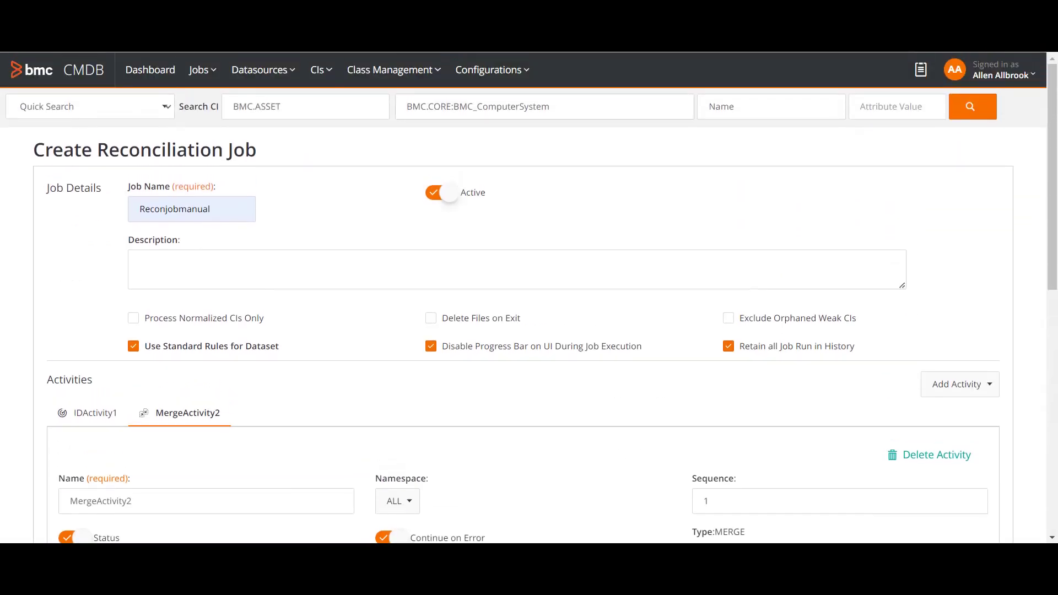
pyautogui.click(488, 70)
pyautogui.moveTo(518, 163)
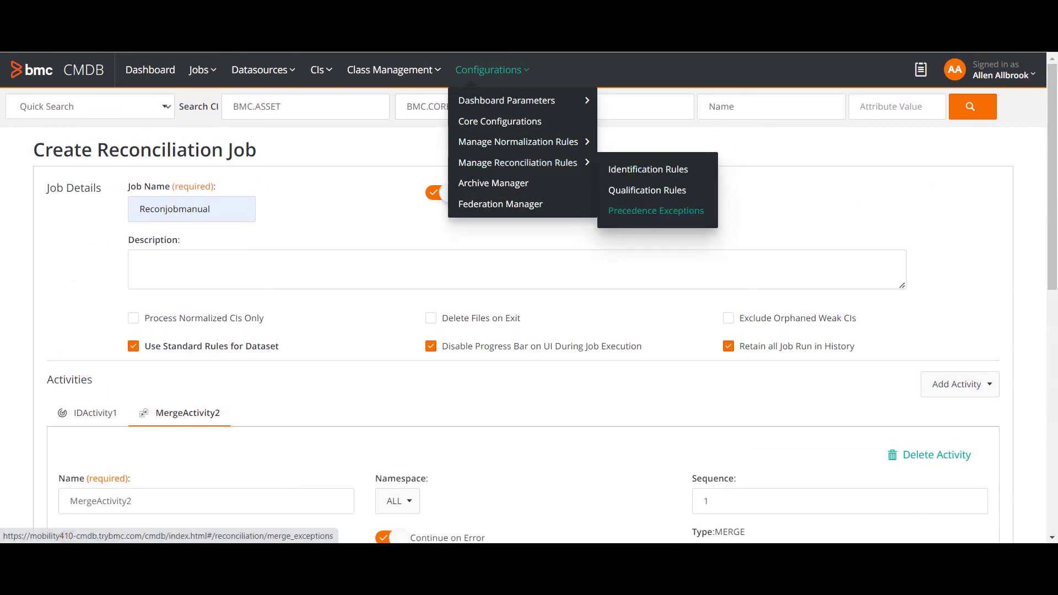
pyautogui.moveTo(518, 141)
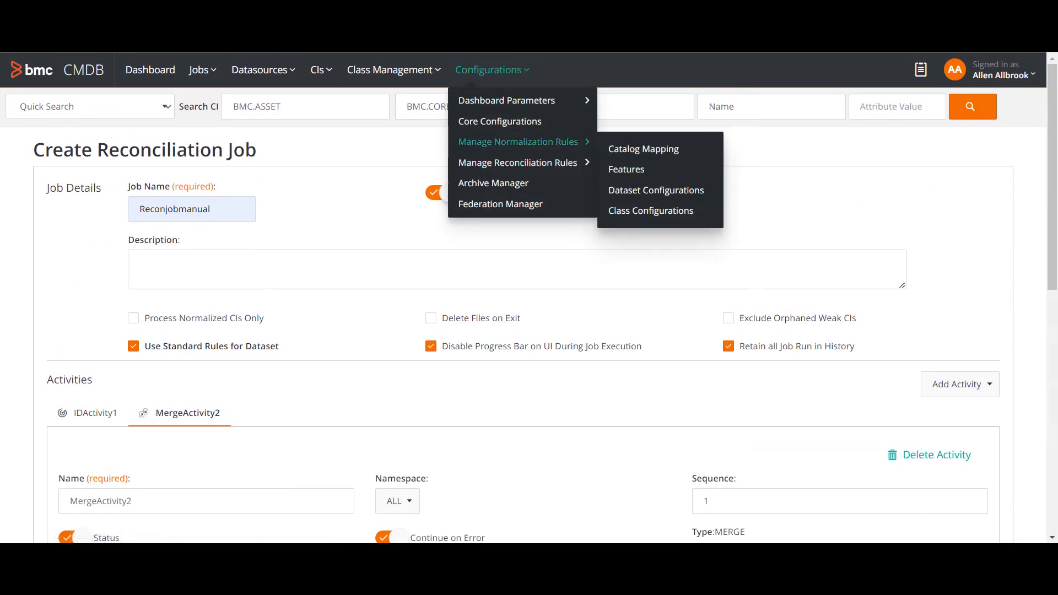
pyautogui.moveTo(507, 102)
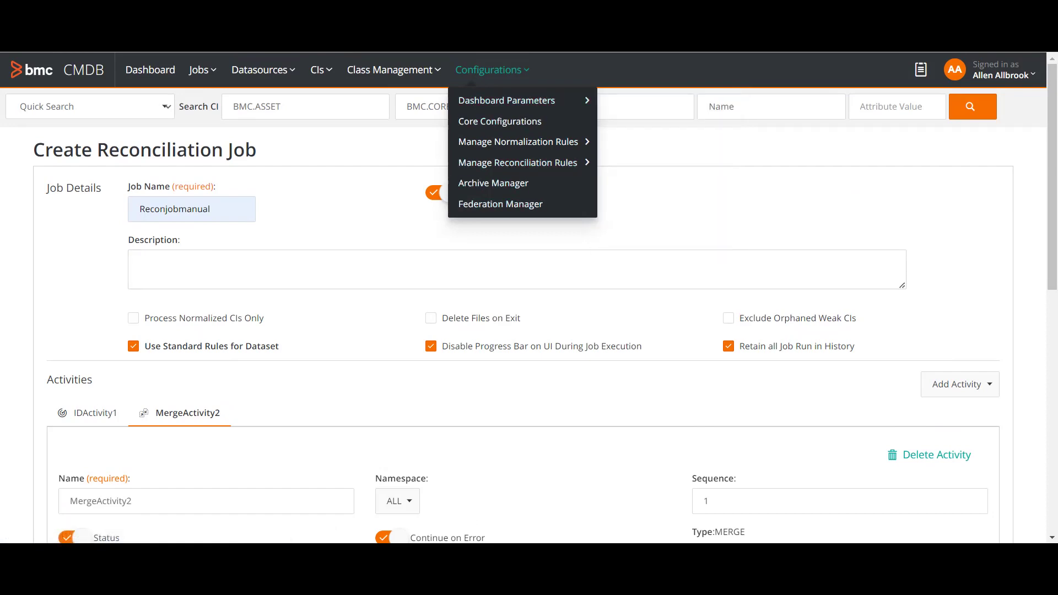
# Keep BMC Default Merge Precedence Set as the merge precedence and By Class in separate transactions as the merge order after reviewing the alternatives.
pyautogui.scroll(-10, 529, 297)
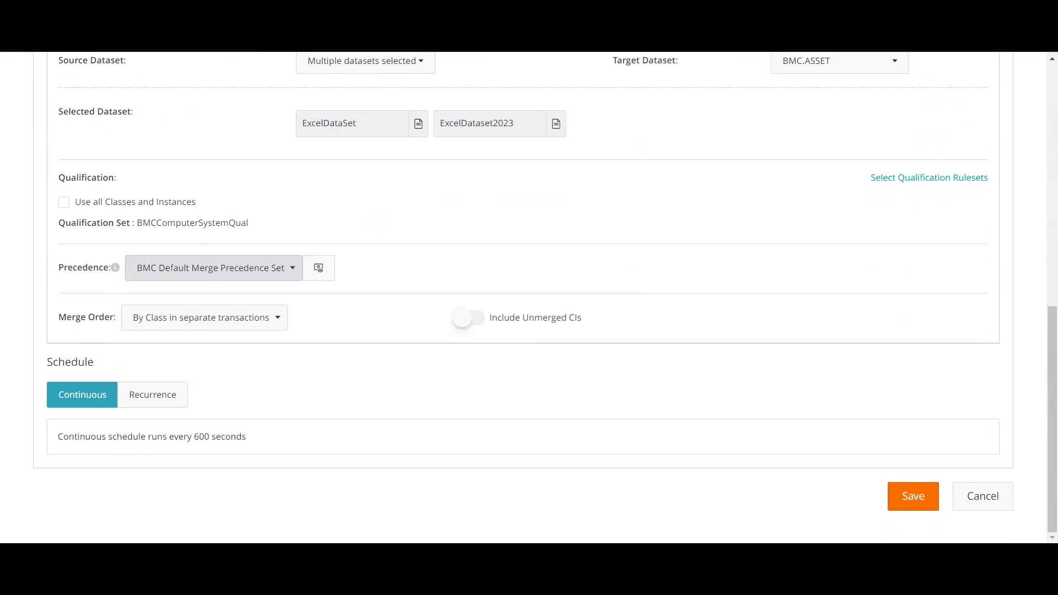
pyautogui.click(213, 267)
pyautogui.click(215, 296)
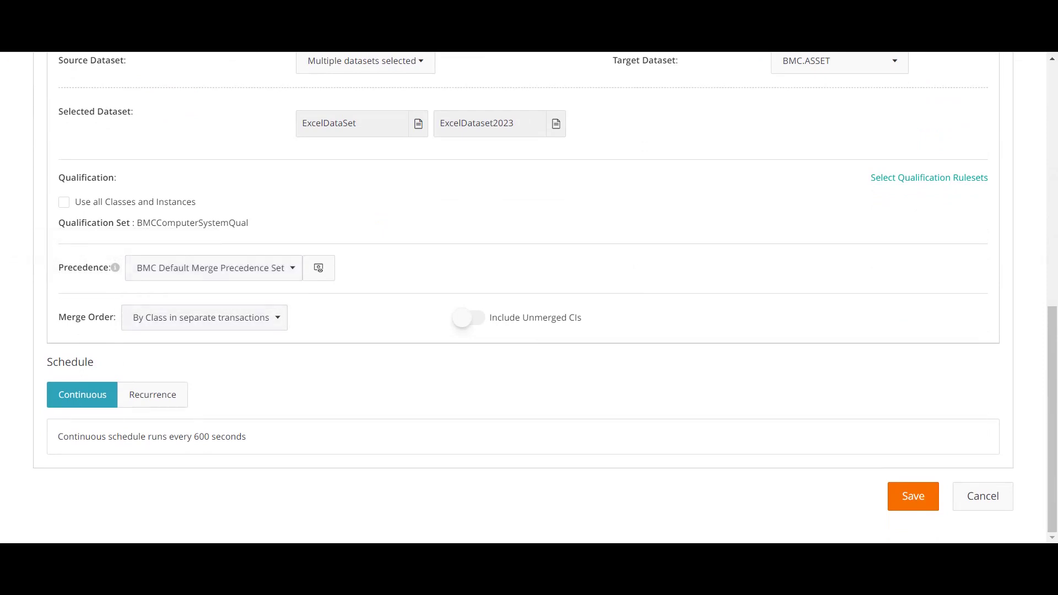
pyautogui.click(204, 317)
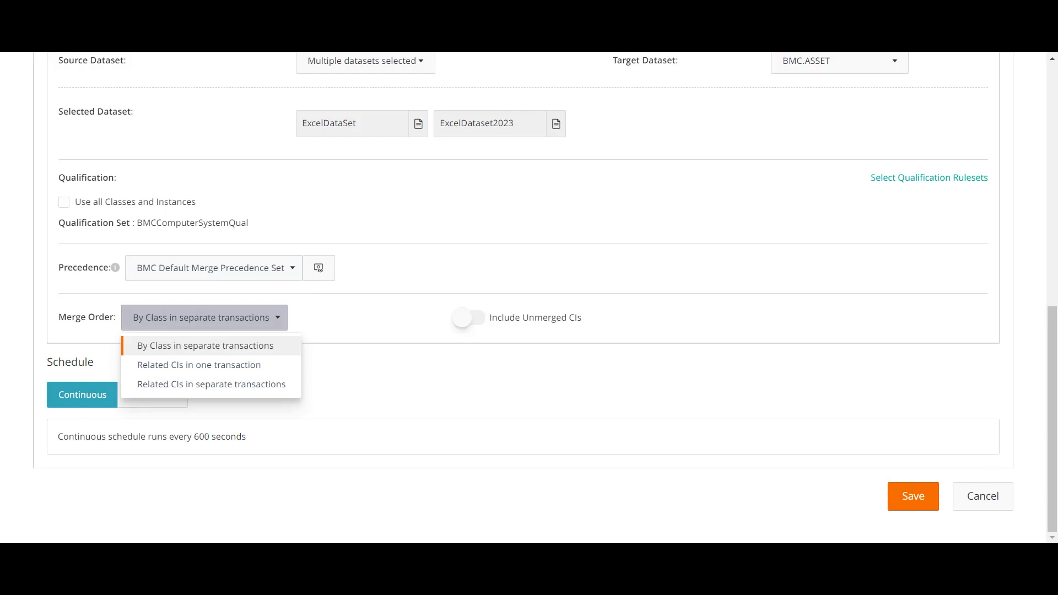
pyautogui.press('Escape')
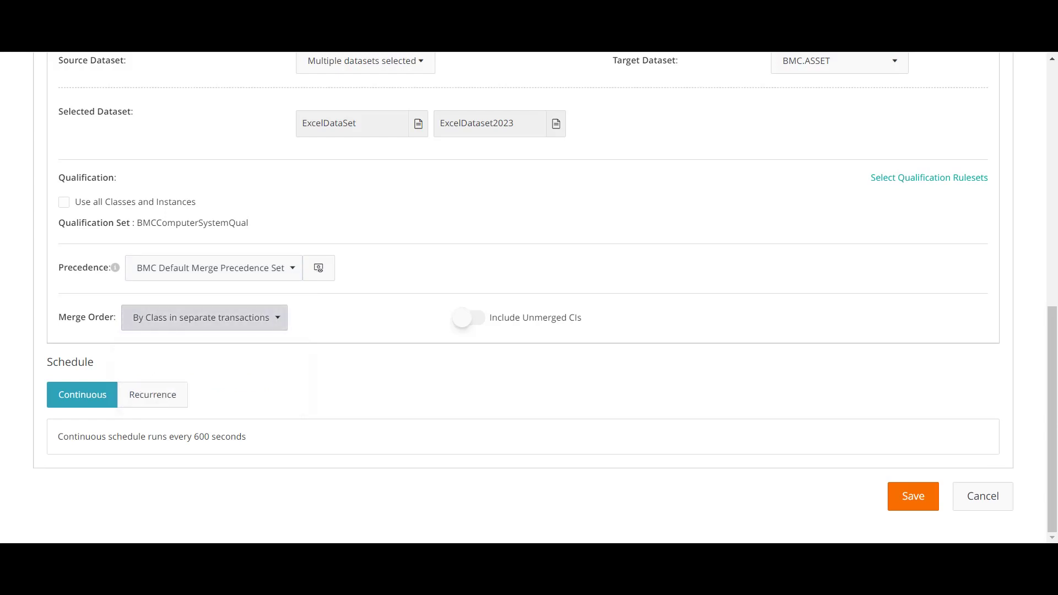
pyautogui.click(205, 317)
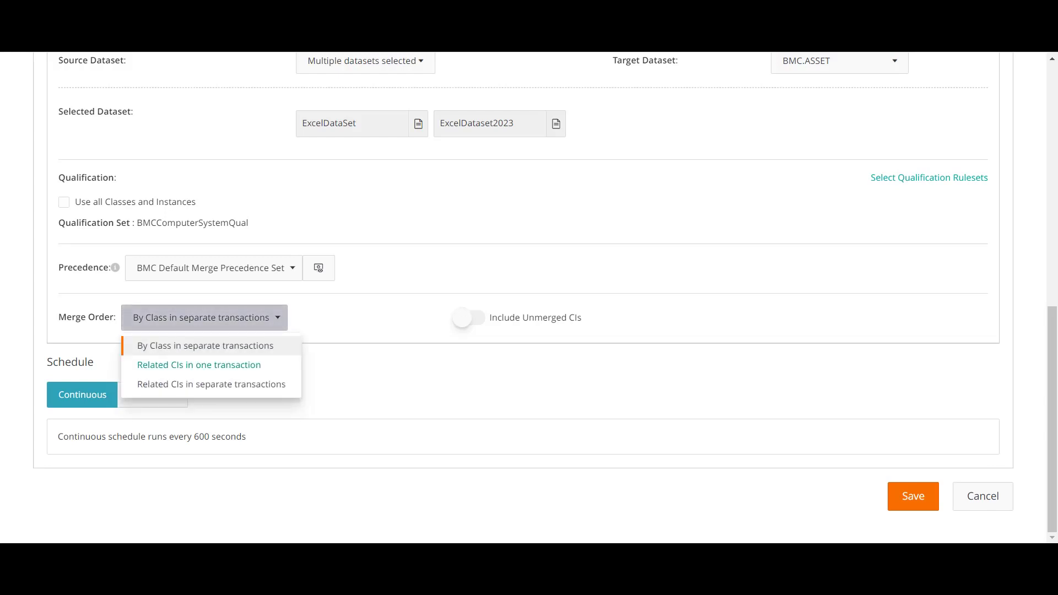
pyautogui.click(204, 318)
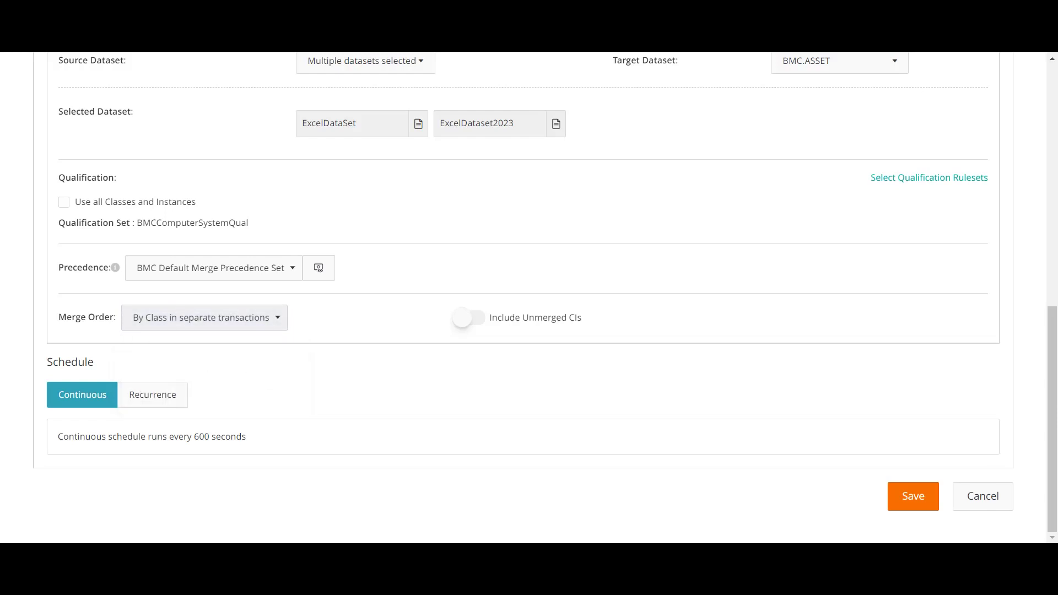
pyautogui.click(204, 318)
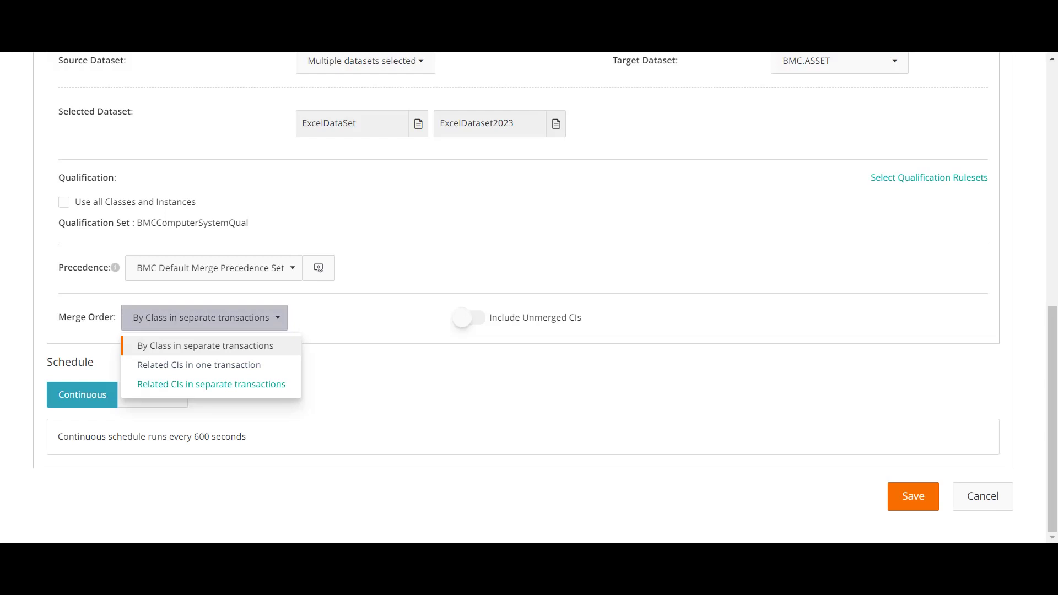
pyautogui.click(205, 318)
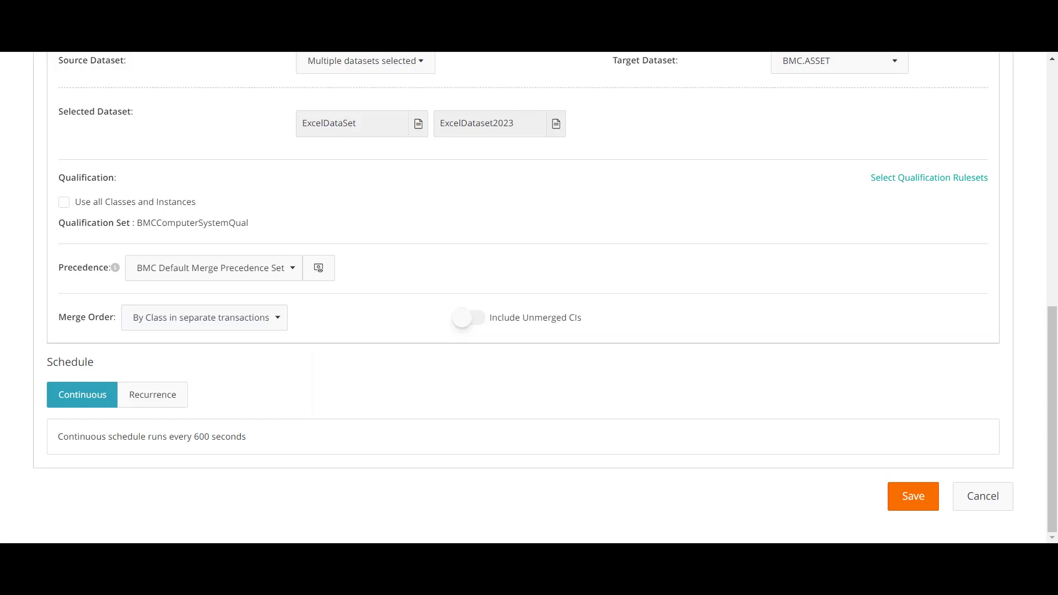
# Add a Purge activity to the reconciliation job after the merge activity.
pyautogui.scroll(4, 524, 298)
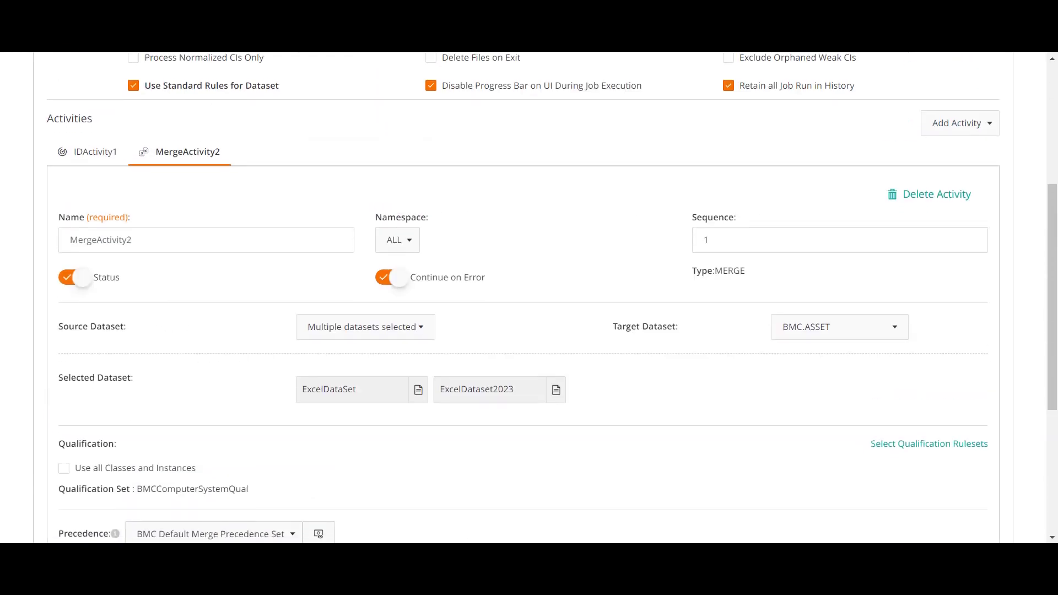
pyautogui.scroll(-2, 524, 297)
pyautogui.scroll(8, 529, 297)
pyautogui.click(959, 270)
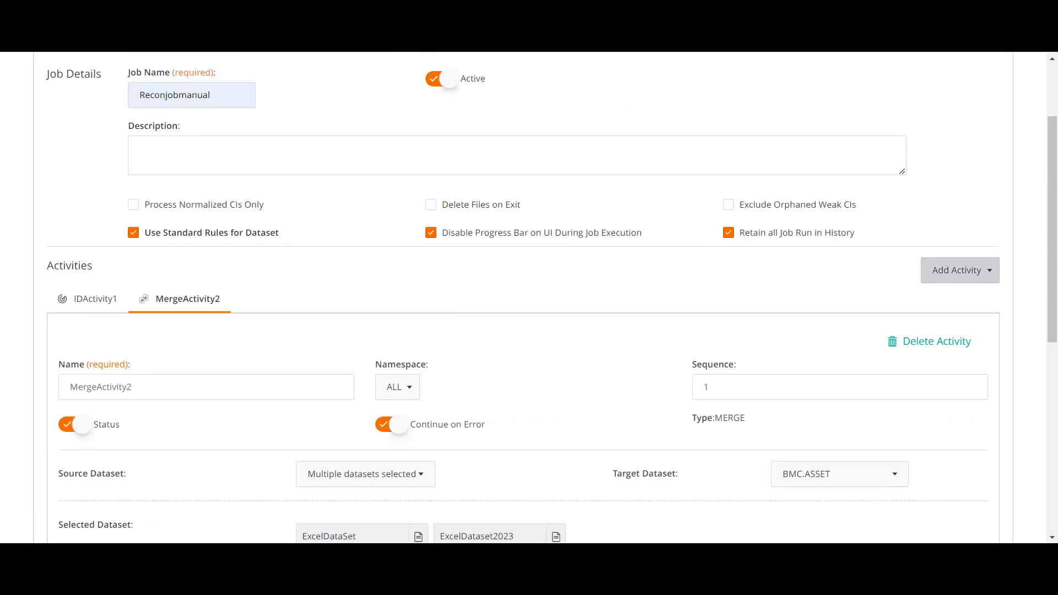
pyautogui.click(948, 337)
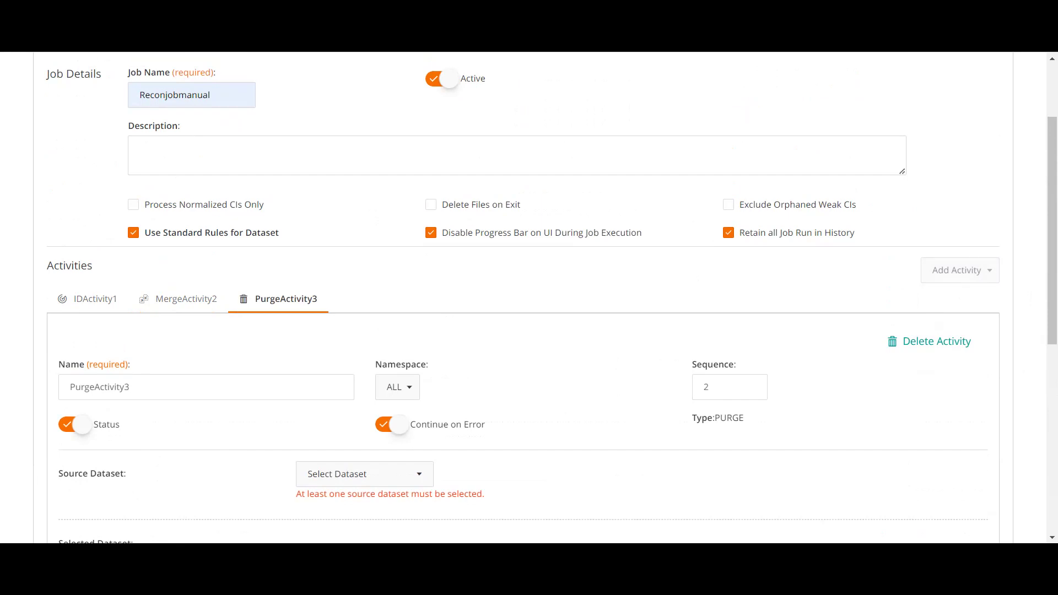
# Choose ExcelDataSet and ExcelDataset2023 as the purge activity's source datasets.
pyautogui.scroll(-3, 528, 298)
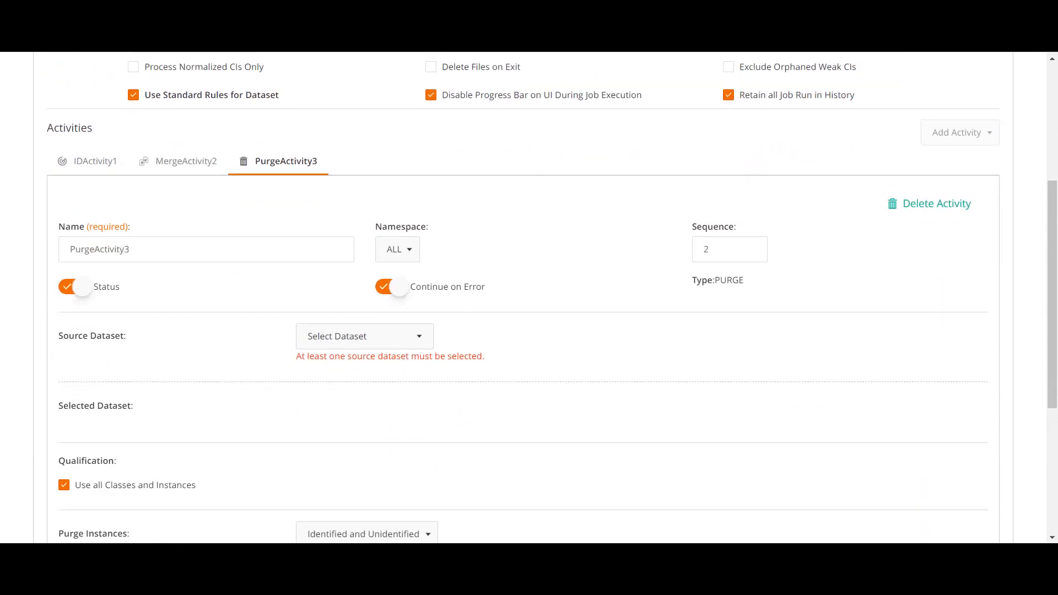
pyautogui.scroll(-2, 523, 297)
pyautogui.click(364, 198)
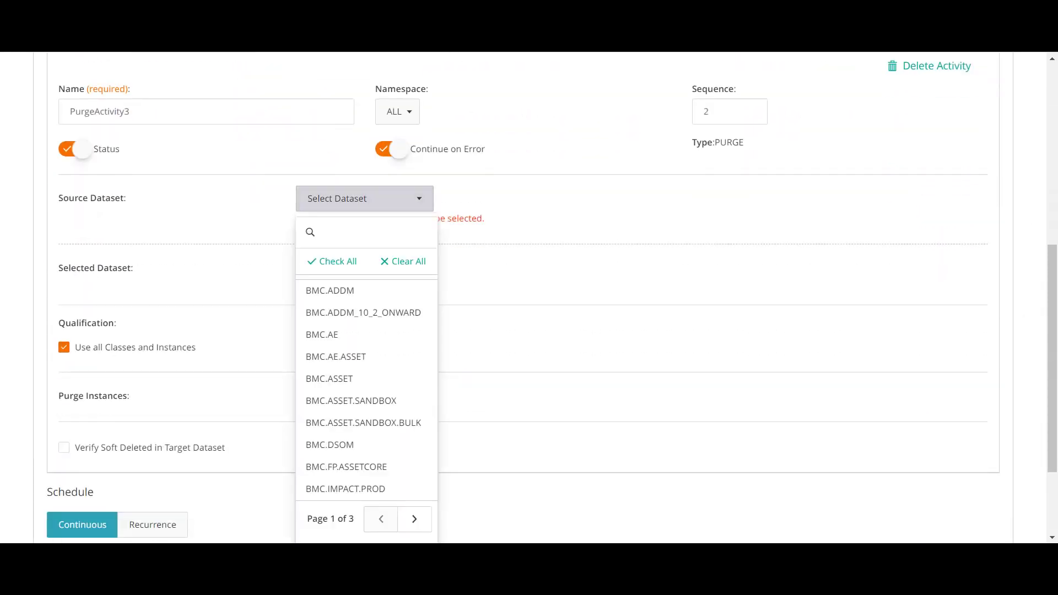
pyautogui.click(415, 519)
pyautogui.scroll(-3, 410, 358)
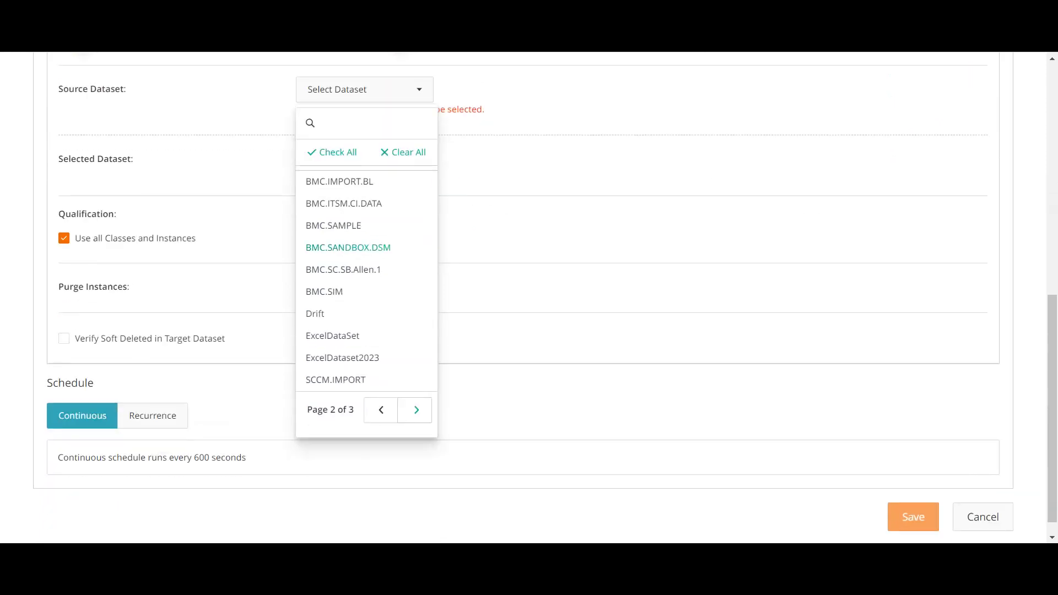
pyautogui.click(332, 315)
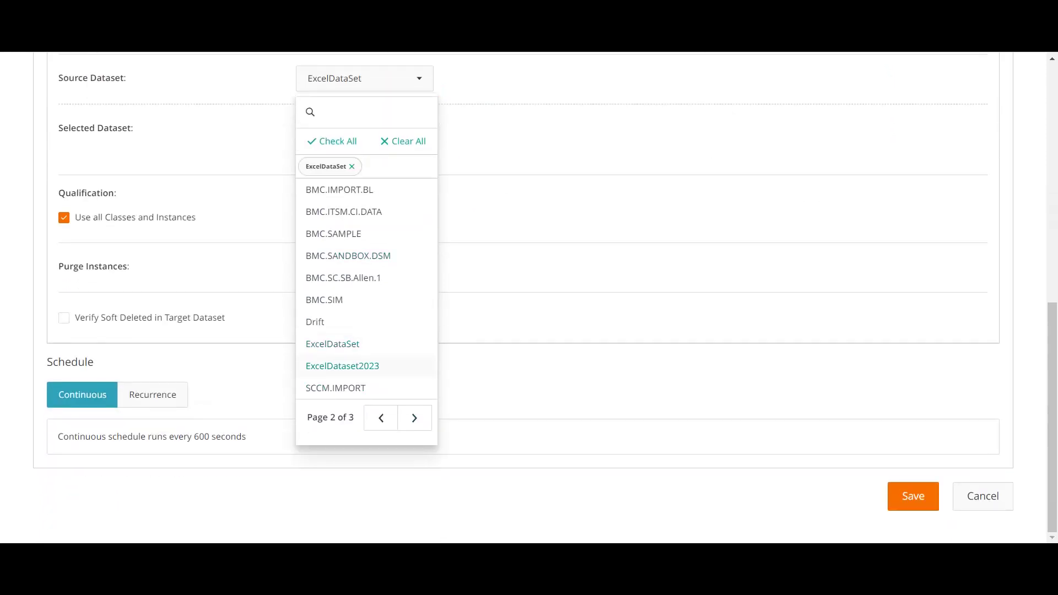
pyautogui.click(342, 366)
pyautogui.press('Escape')
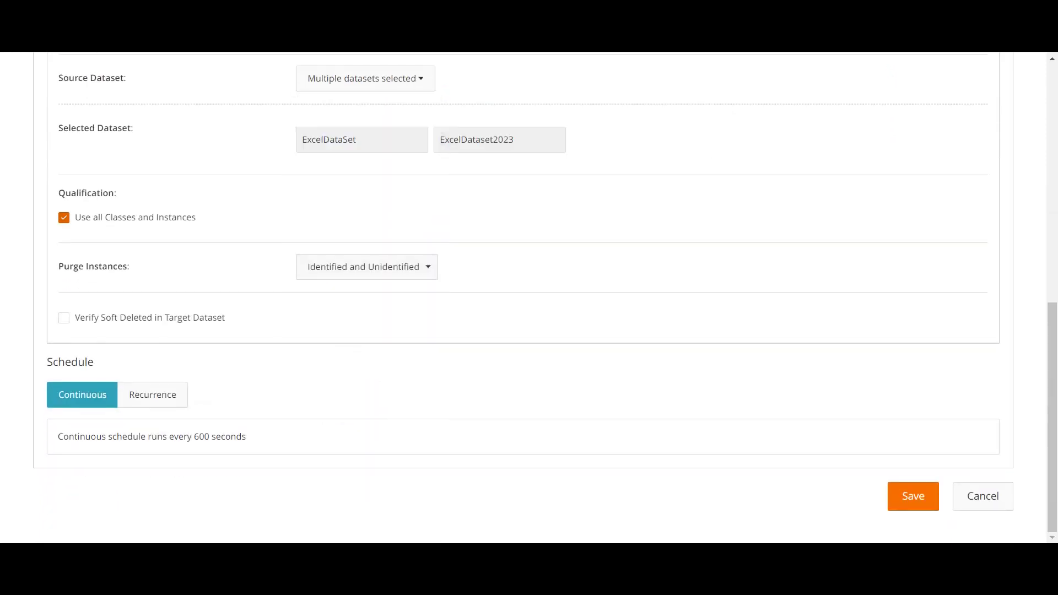
# Limit the purge activity's qualification to the BMCComputerSystemQual ruleset instead of all classes and instances.
pyautogui.click(64, 217)
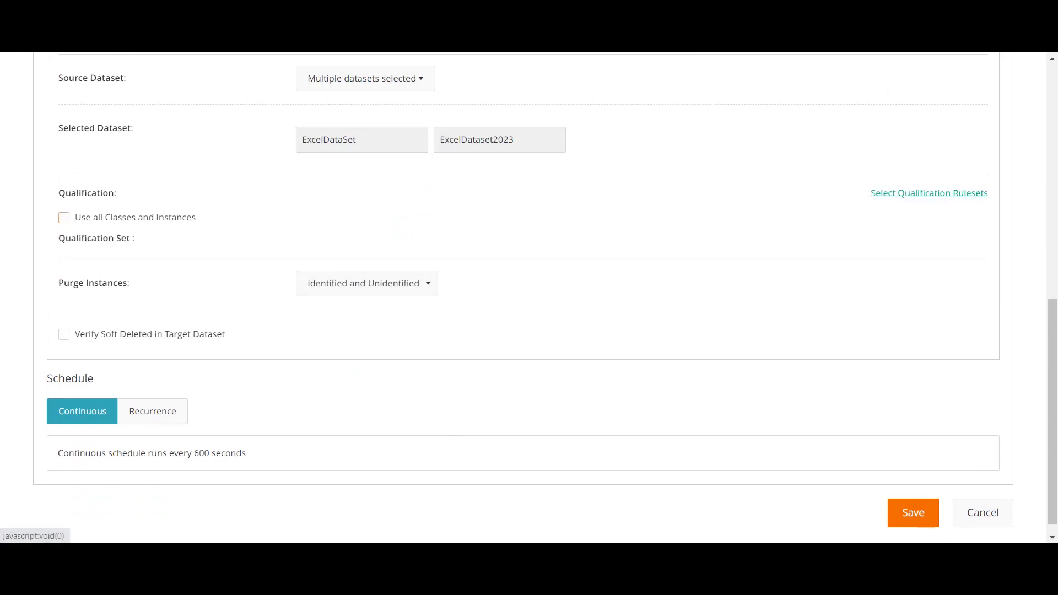
pyautogui.click(929, 193)
pyautogui.click(239, 152)
pyautogui.click(790, 516)
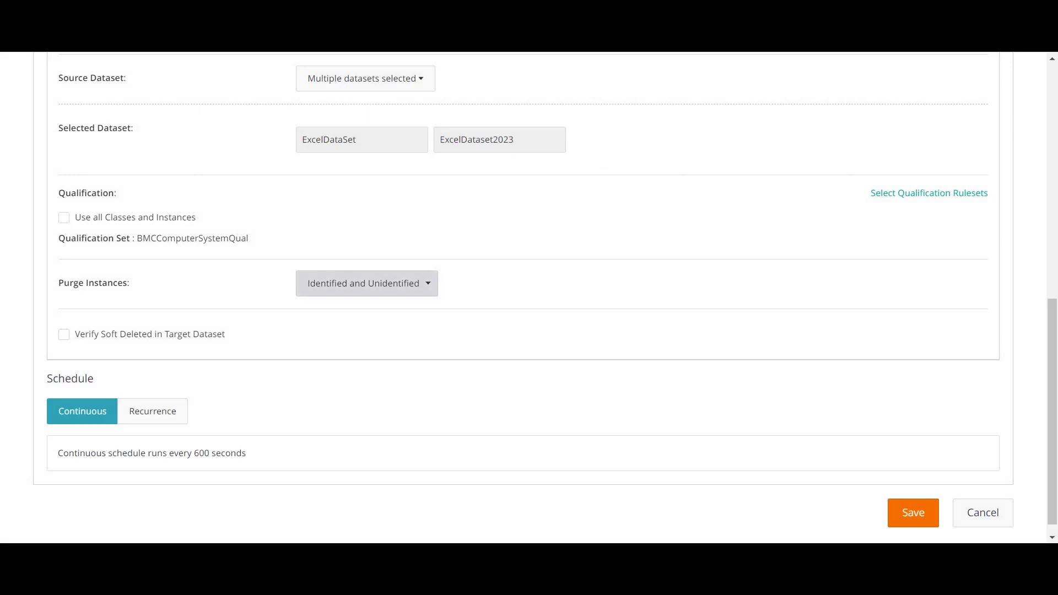
# Keep Identified and Unidentified as the instances to purge and enable Verify Soft Deleted in Target Dataset against BMC.ASSET.
pyautogui.click(367, 283)
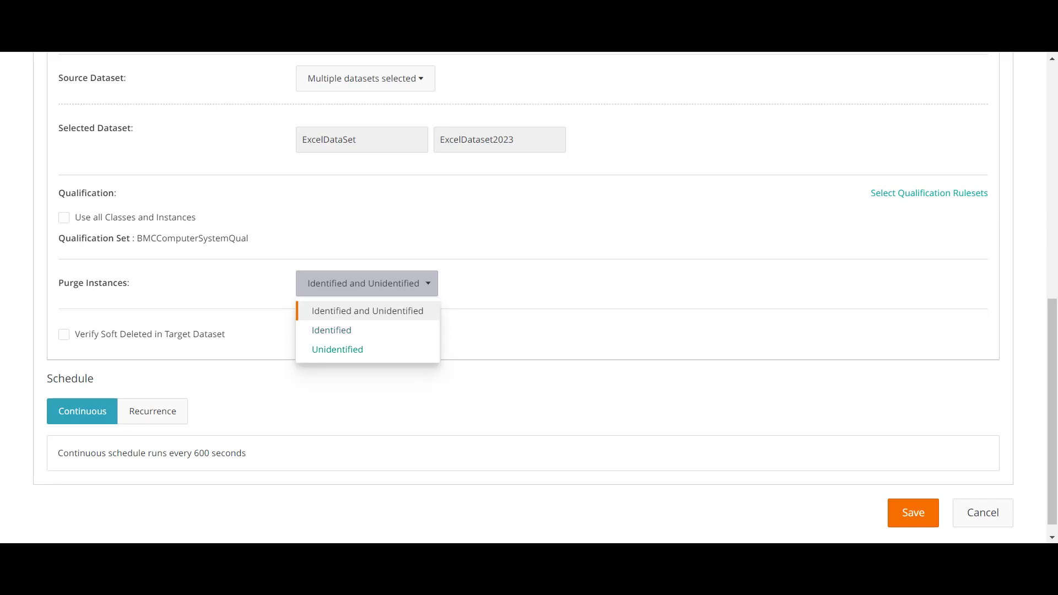
pyautogui.press('Escape')
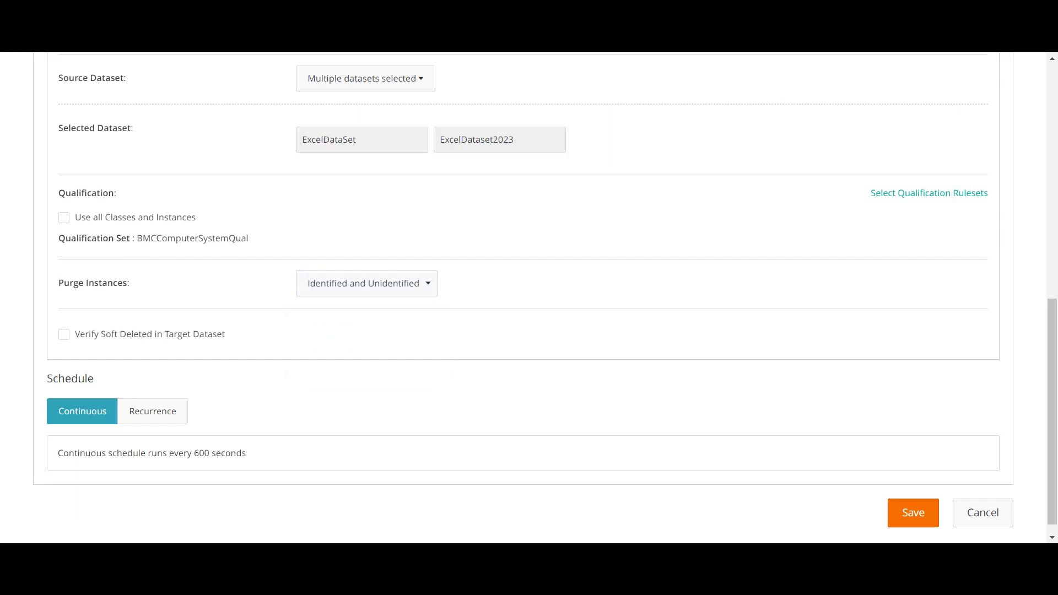
pyautogui.click(63, 334)
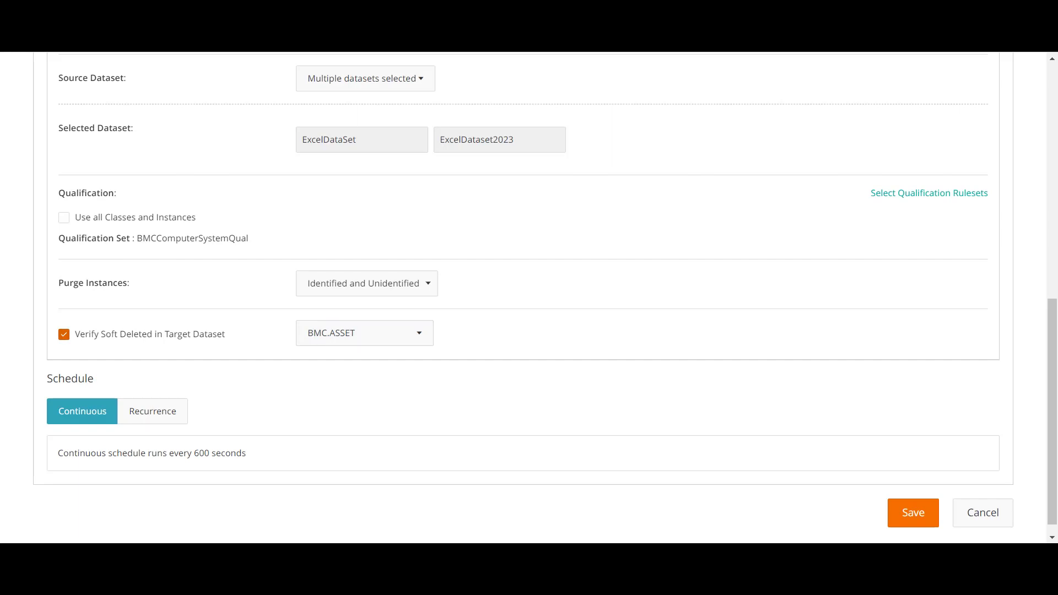
# Turn off Verify Soft Deleted in Target Dataset for the purge activity and save the reconciliation job.
pyautogui.click(63, 334)
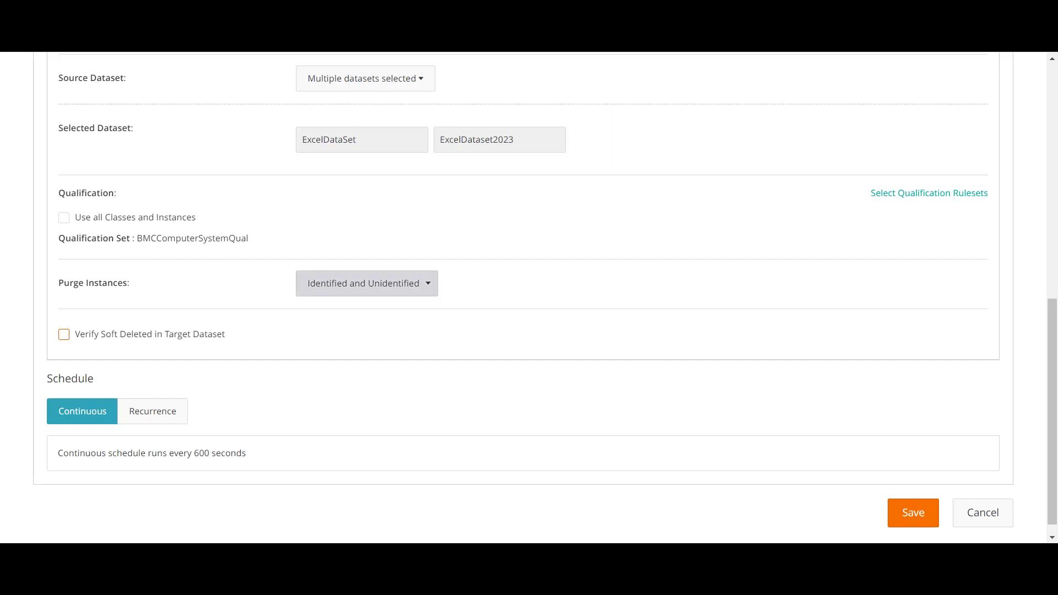
pyautogui.click(913, 513)
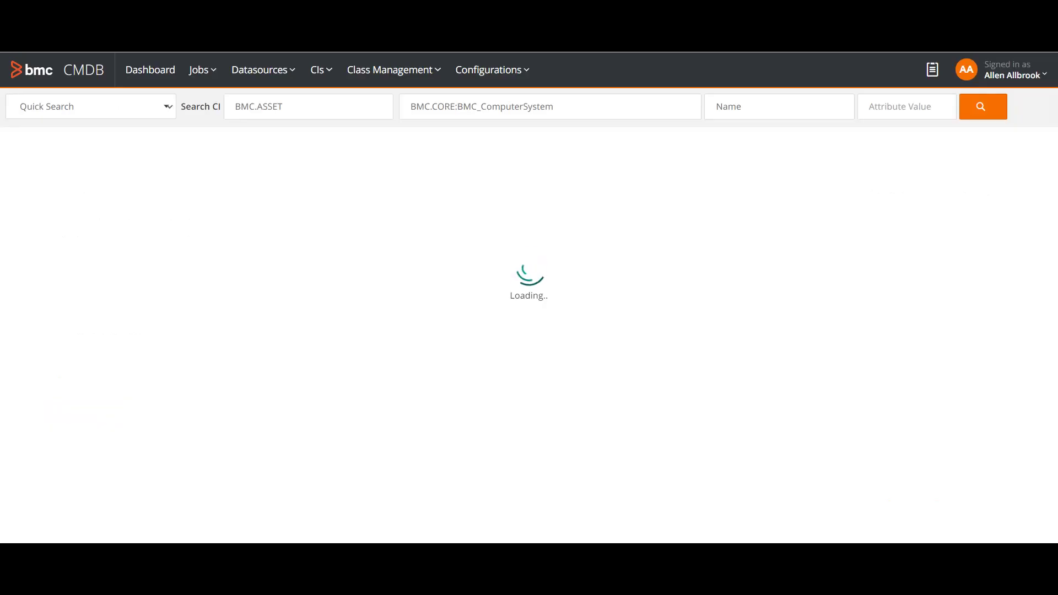
# Open Reconjobmanual from the jobs with no runs and review its details, activities and schedule.
pyautogui.scroll(-1, 523, 319)
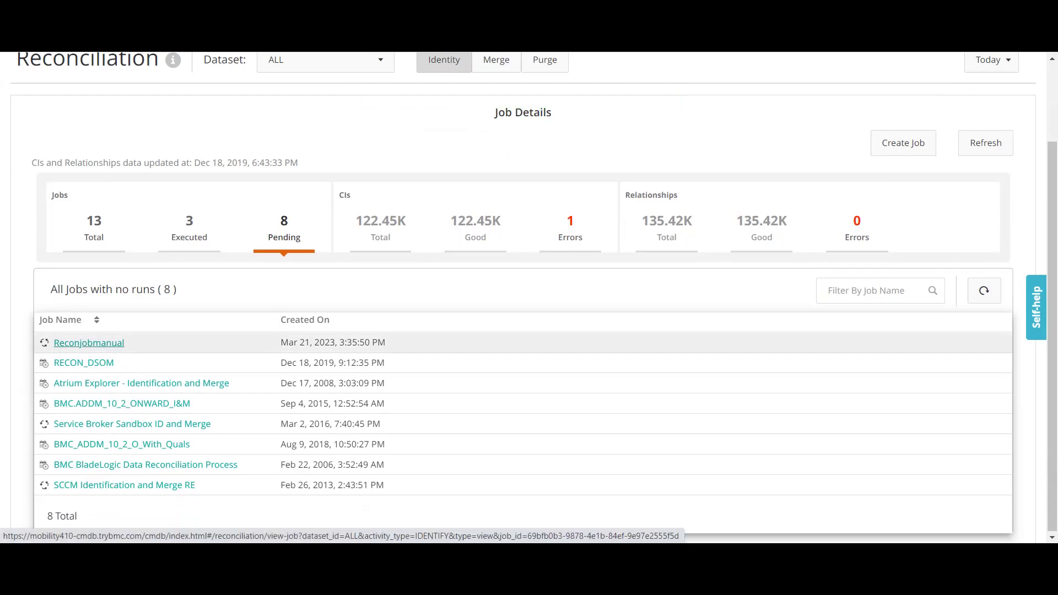
pyautogui.click(88, 342)
pyautogui.scroll(-5, 523, 298)
pyautogui.scroll(-2, 523, 298)
pyautogui.scroll(7, 523, 297)
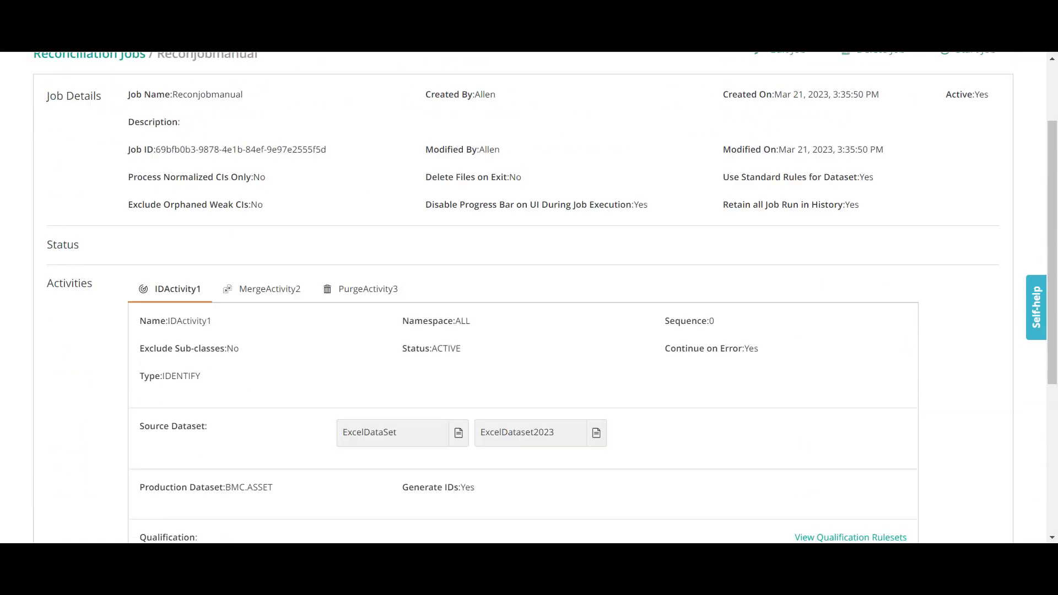
# Edit Reconjobmanual so PurgeActivity3 purges only Unidentified instances, and save the job.
pyautogui.click(780, 155)
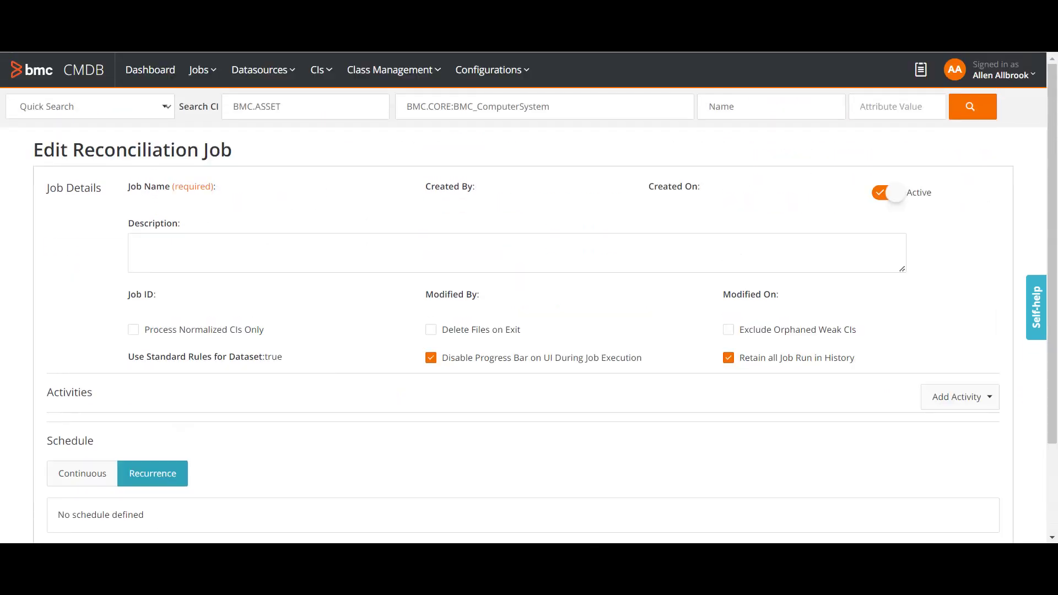
pyautogui.scroll(-3, 522, 298)
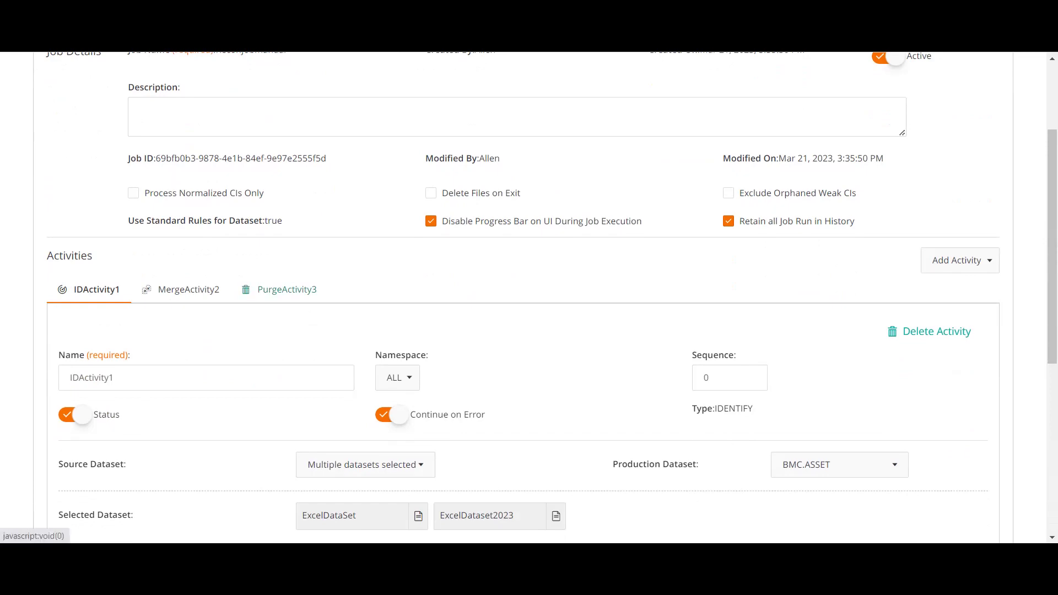
pyautogui.click(286, 289)
pyautogui.scroll(-4, 522, 298)
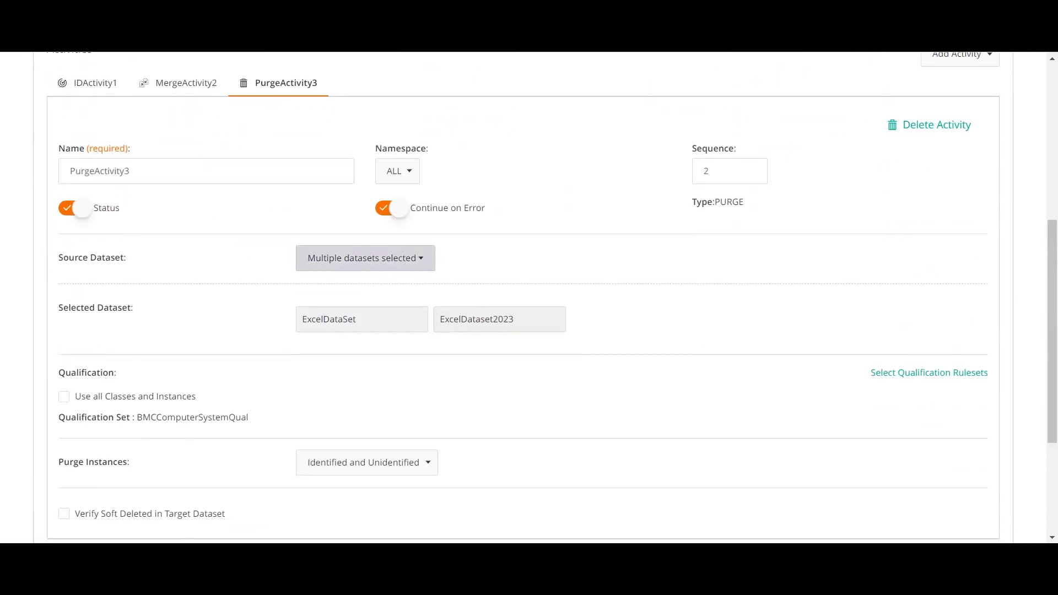
pyautogui.scroll(-3, 522, 298)
pyautogui.click(366, 324)
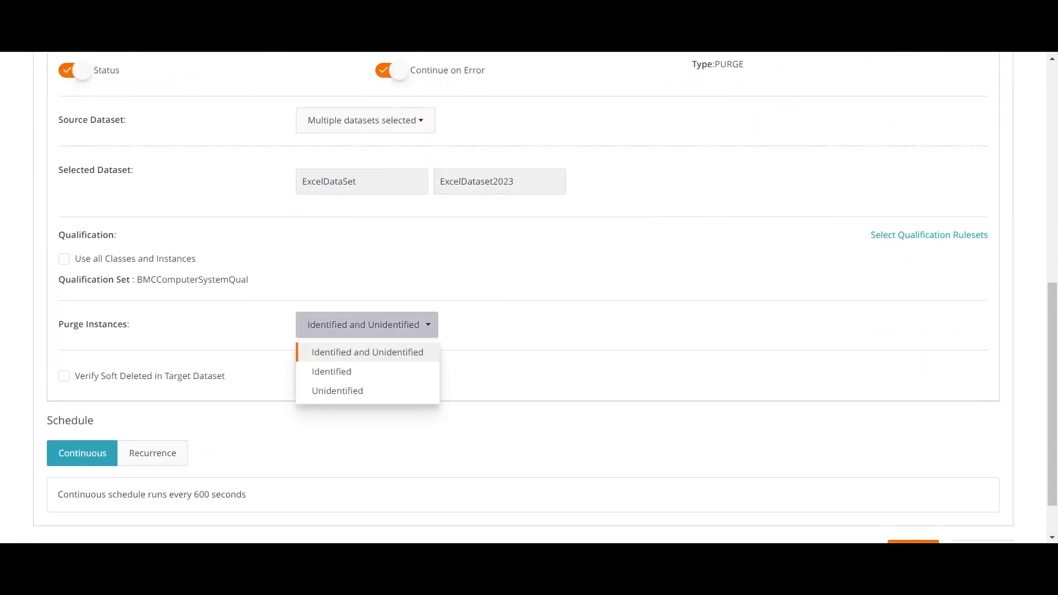
pyautogui.click(337, 391)
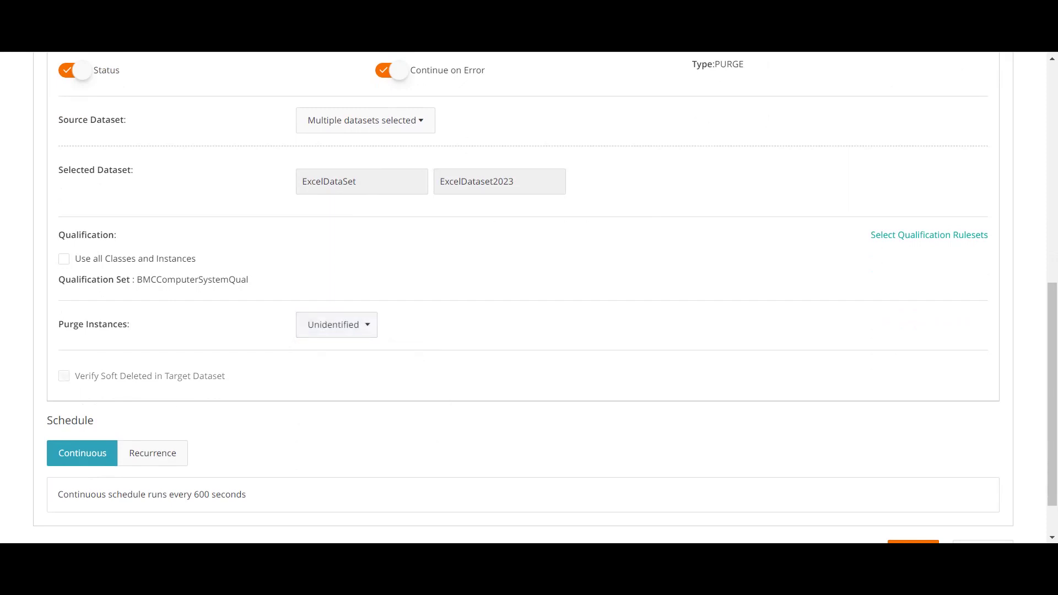
pyautogui.scroll(-1, 523, 298)
pyautogui.click(912, 496)
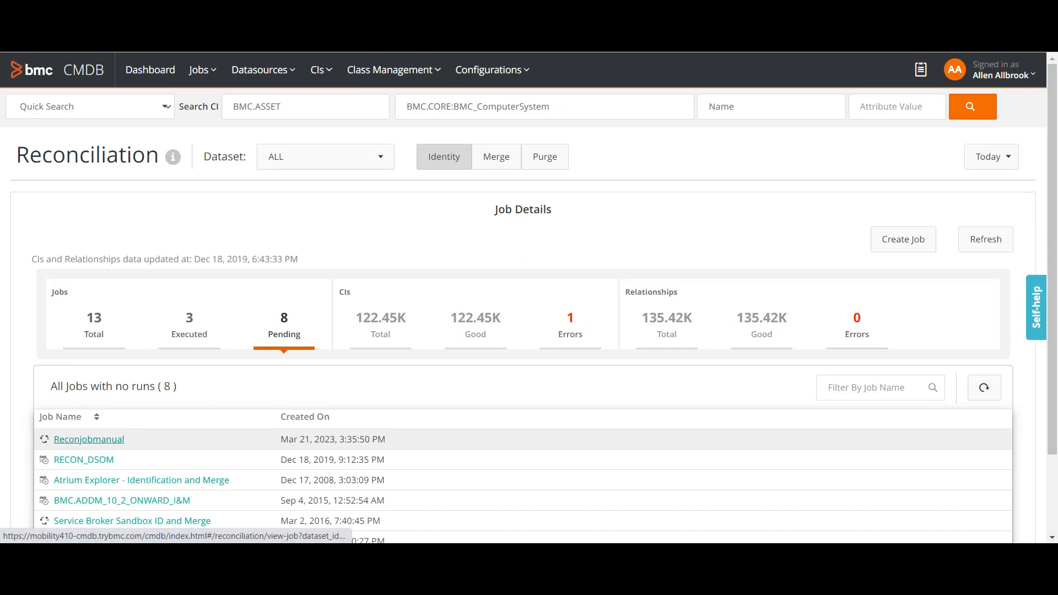
# Reopen Reconjobmanual from the reconciliation job list and start the job.
pyautogui.click(89, 439)
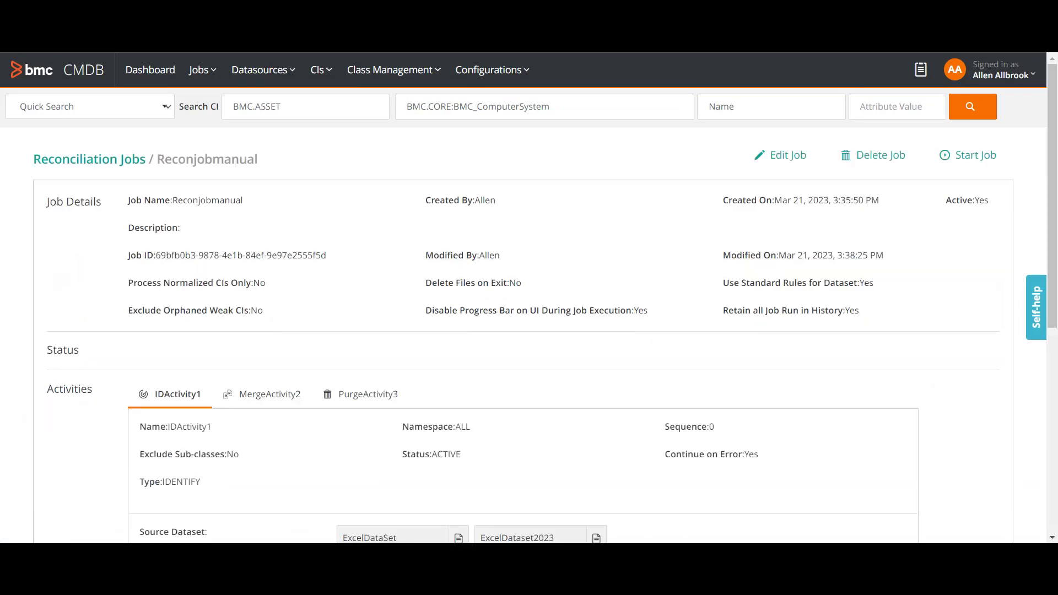
pyautogui.scroll(-3, 529, 297)
pyautogui.scroll(3, 529, 297)
pyautogui.click(968, 155)
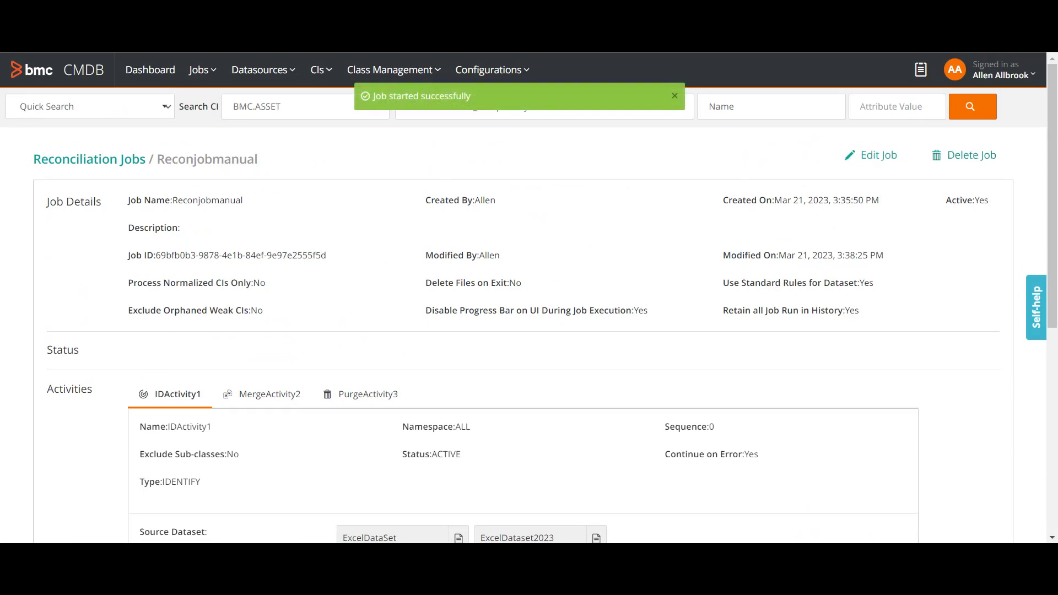
# Look over the started job's page and return to the reconciliation jobs list to check its run status.
pyautogui.scroll(-5, 529, 297)
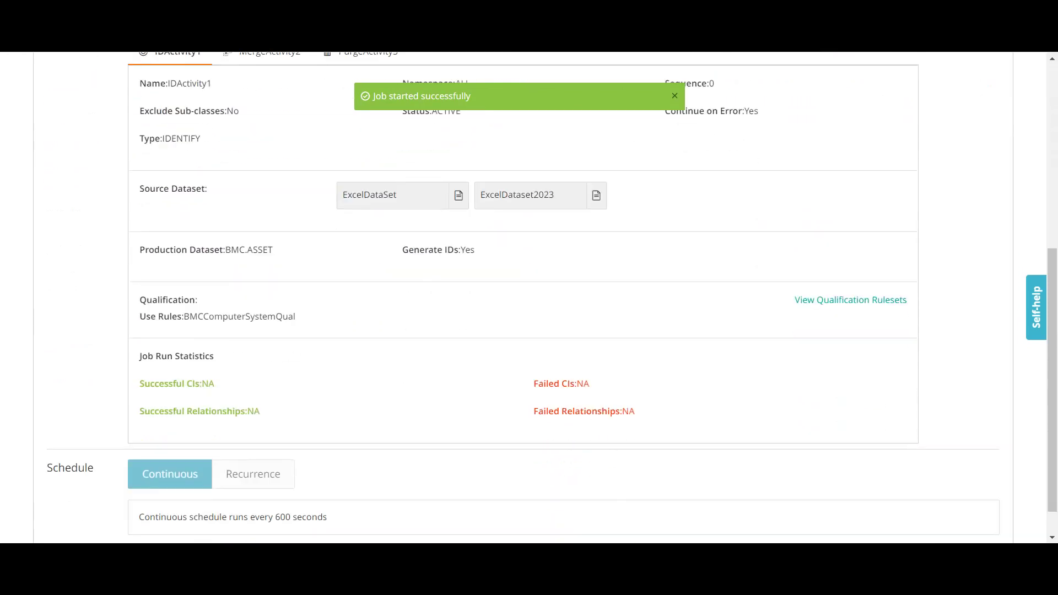
pyautogui.scroll(3, 528, 297)
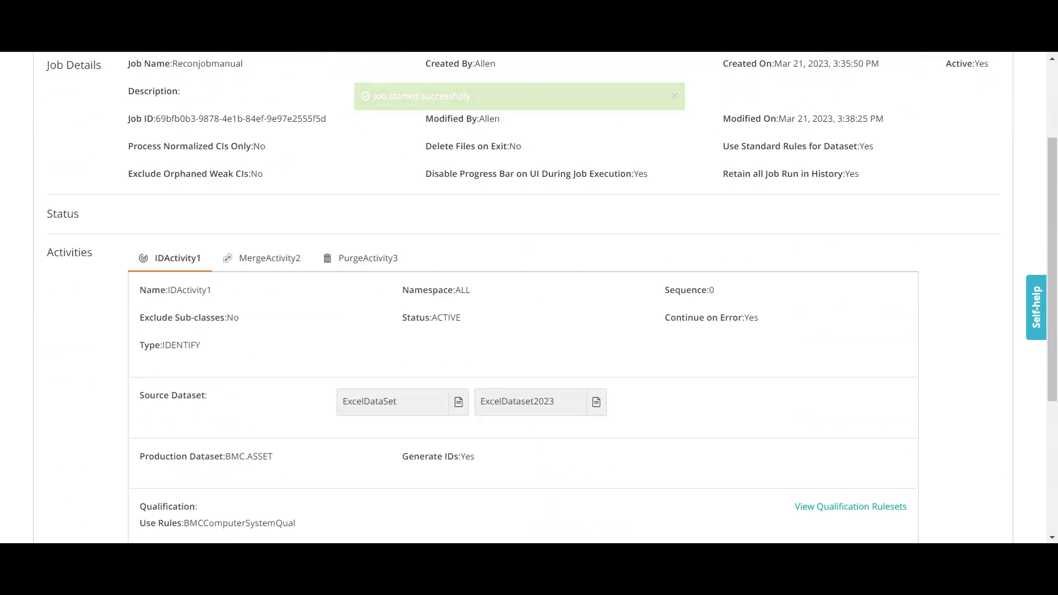
pyautogui.scroll(2, 529, 297)
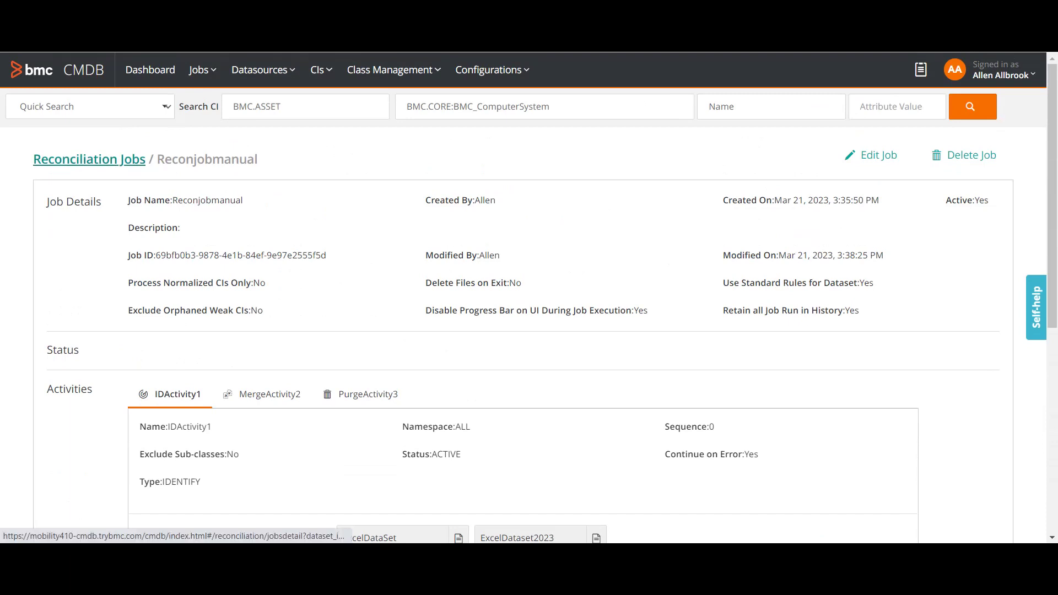
pyautogui.click(89, 159)
pyautogui.scroll(-1, 529, 297)
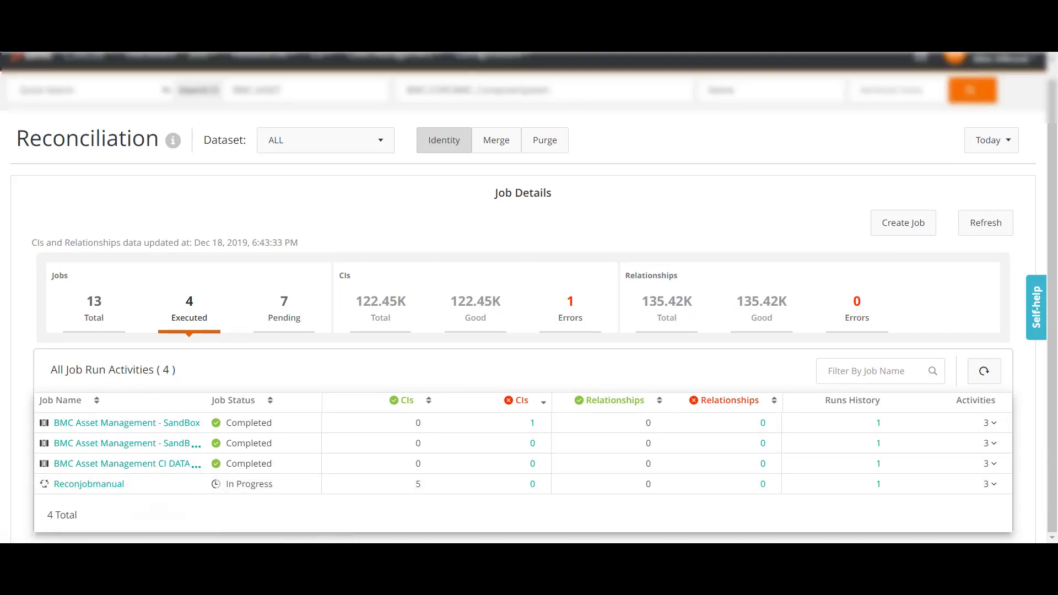
# Switch to the BMC_ComputerSystem search results and check the ReconciliationIdentity of the ExcelDataSet and ExcelDataset2023 records.
pyautogui.click(512, 64)
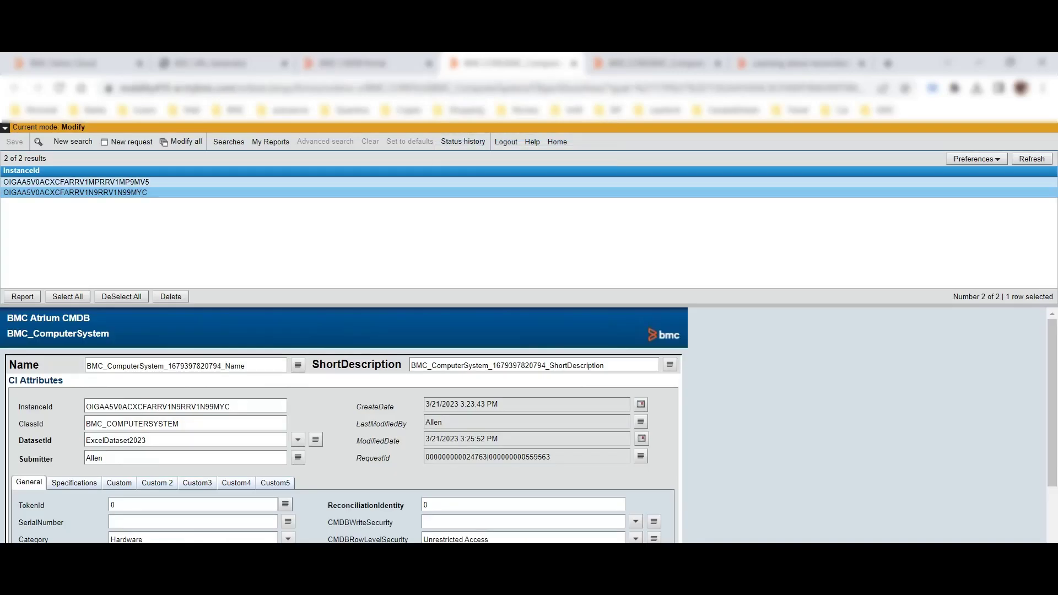
pyautogui.click(76, 182)
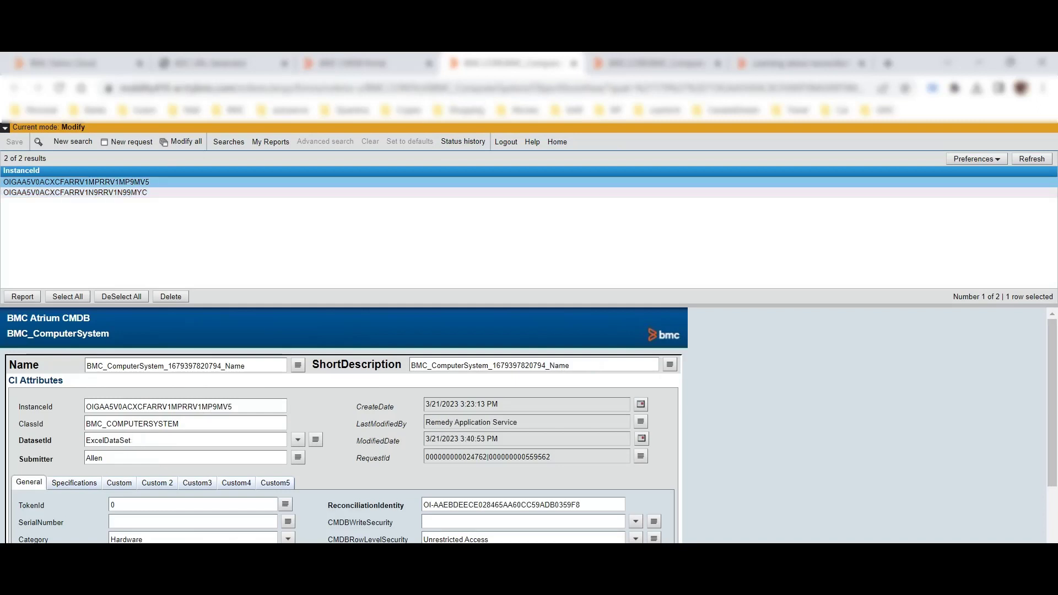
pyautogui.click(76, 193)
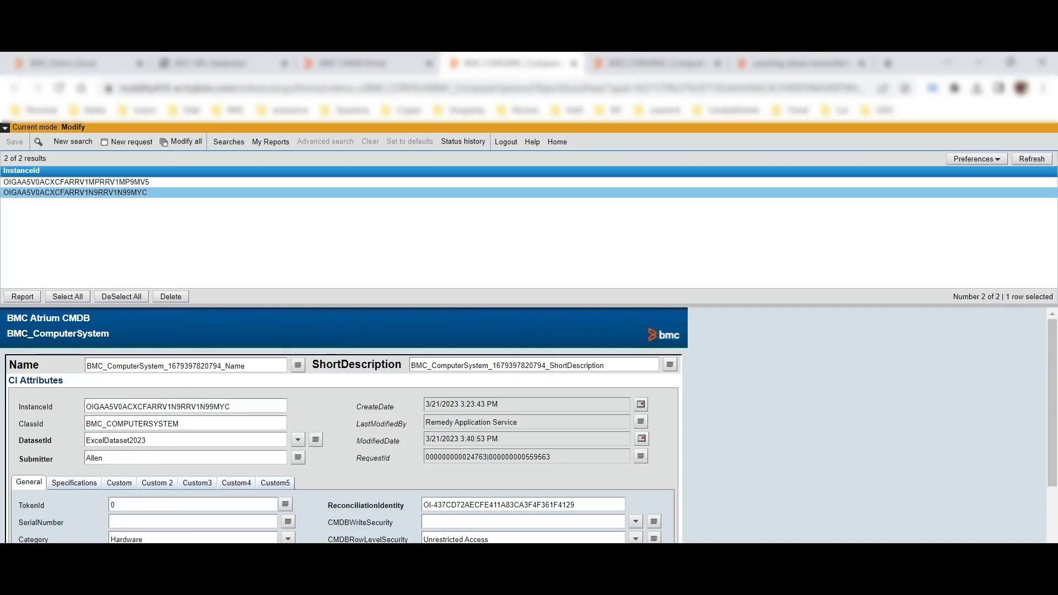
# Refresh the BMC_ComputerSystem results and inspect each record's DatasetId and ReconciliationIdentity, including the BMC.ASSET records.
pyautogui.click(1031, 159)
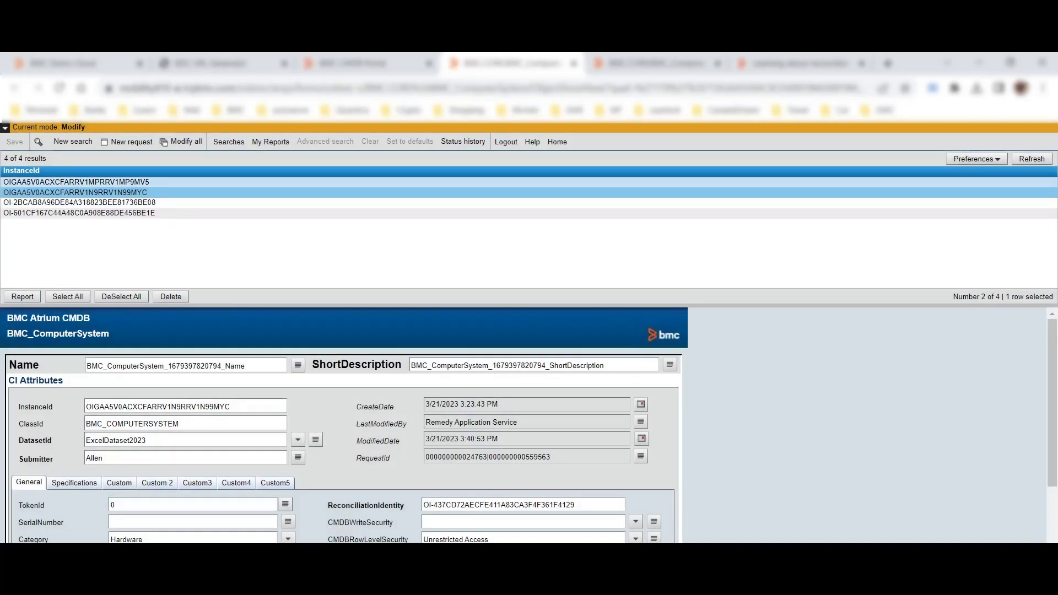
pyautogui.click(76, 182)
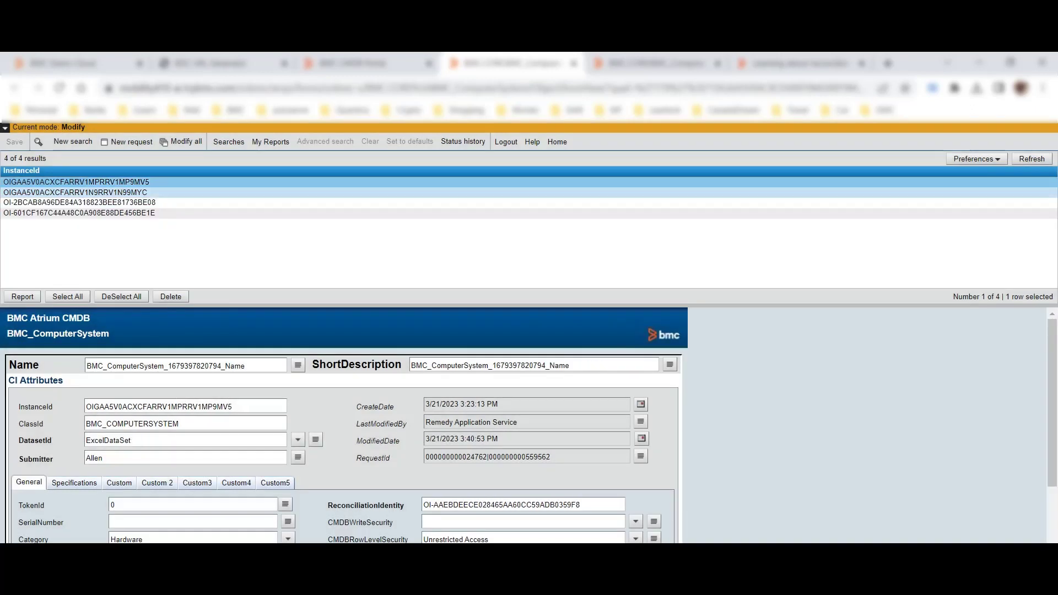
pyautogui.click(76, 192)
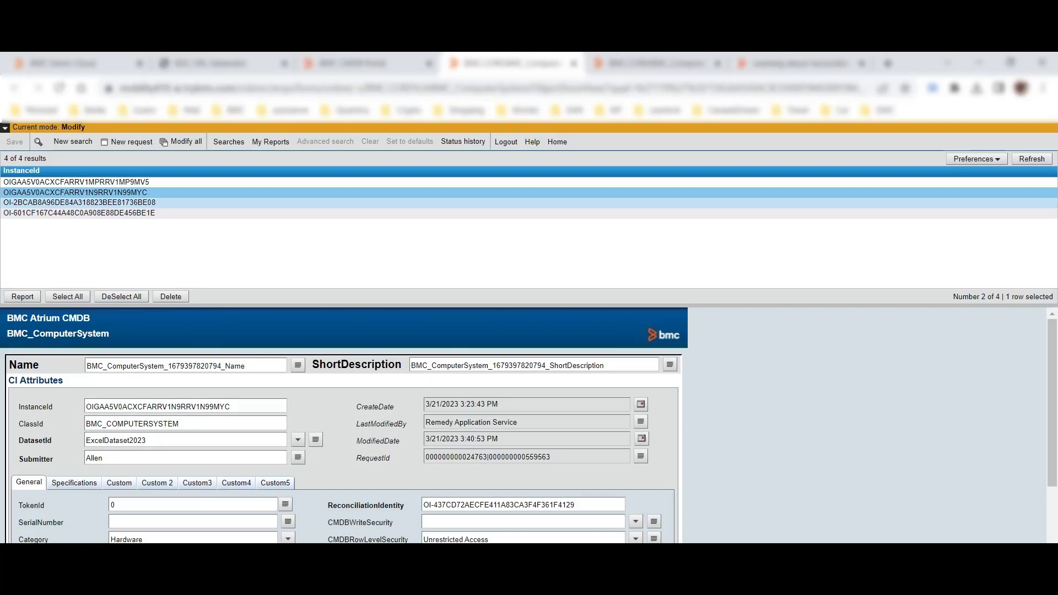
pyautogui.click(76, 203)
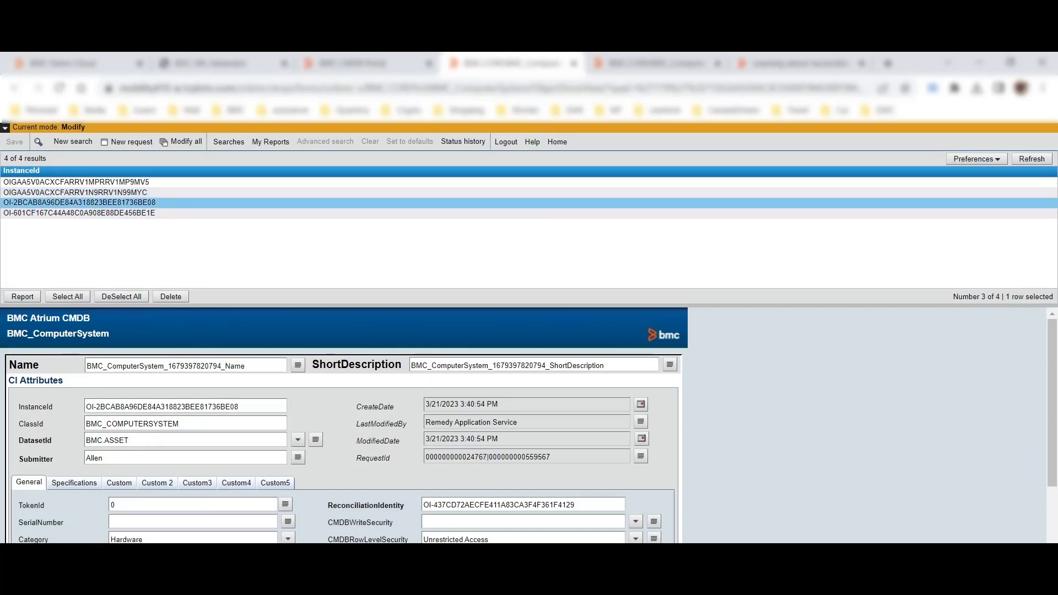
pyautogui.click(78, 213)
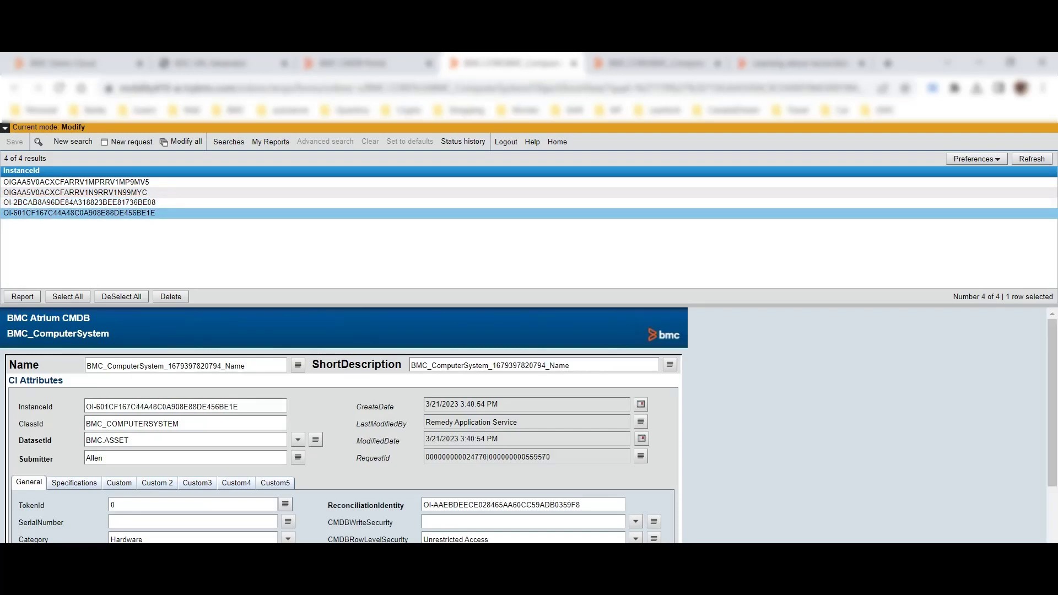
pyautogui.scroll(-2, 344, 425)
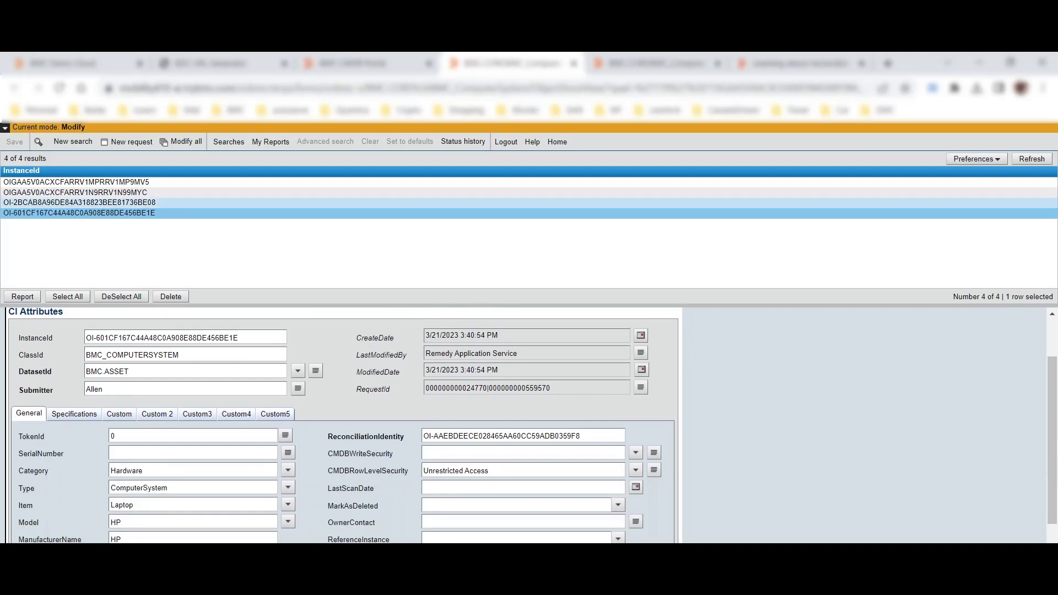
# Compare ReconciliationIdentity and ShortDescription between the Excel source records and their matching BMC.ASSET records.
pyautogui.click(79, 203)
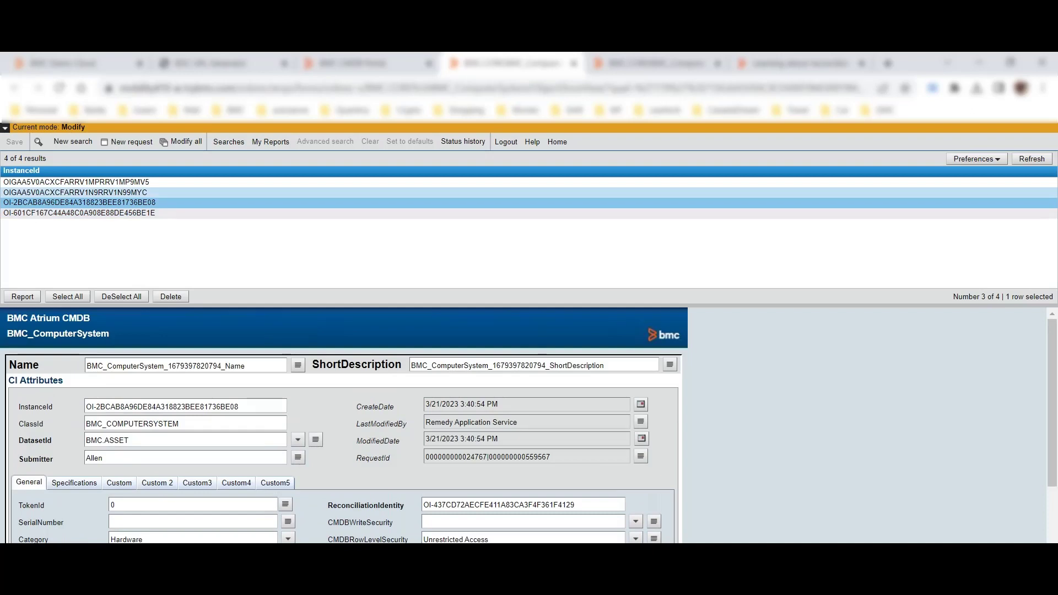
pyautogui.click(76, 193)
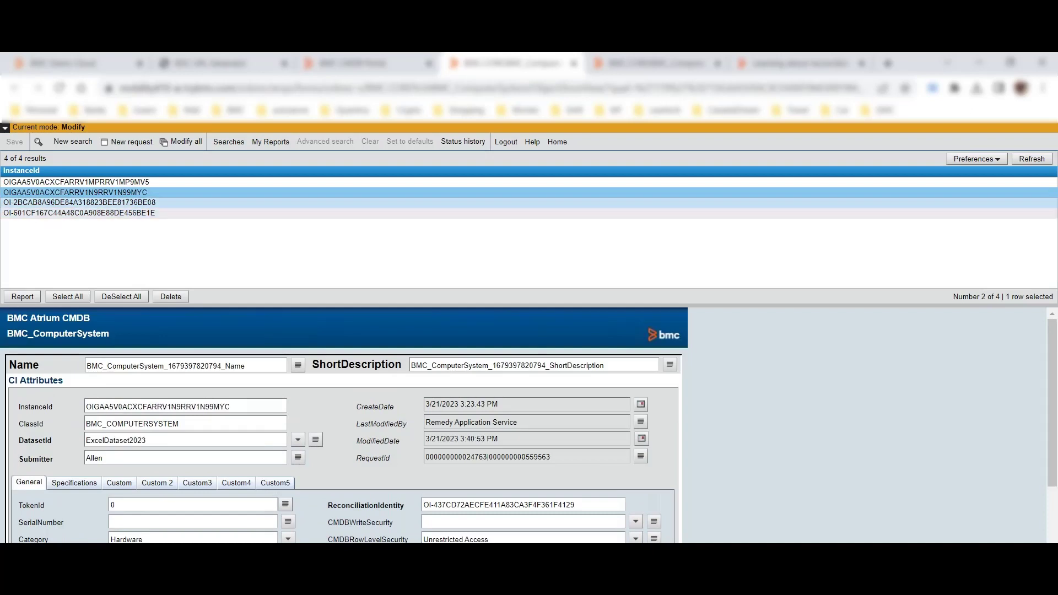
pyautogui.click(76, 182)
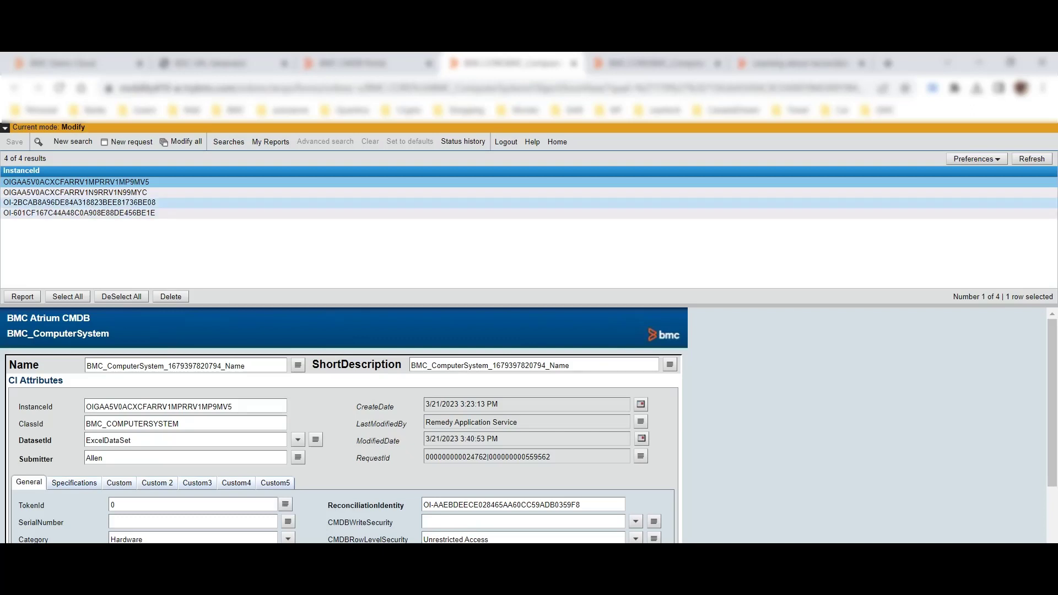
pyautogui.click(80, 202)
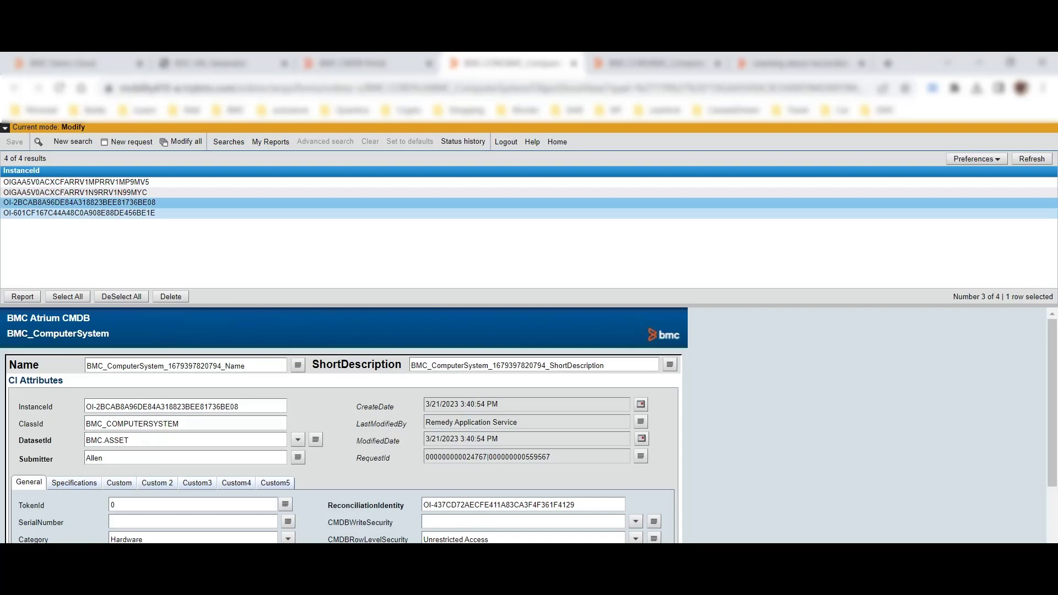
pyautogui.click(80, 213)
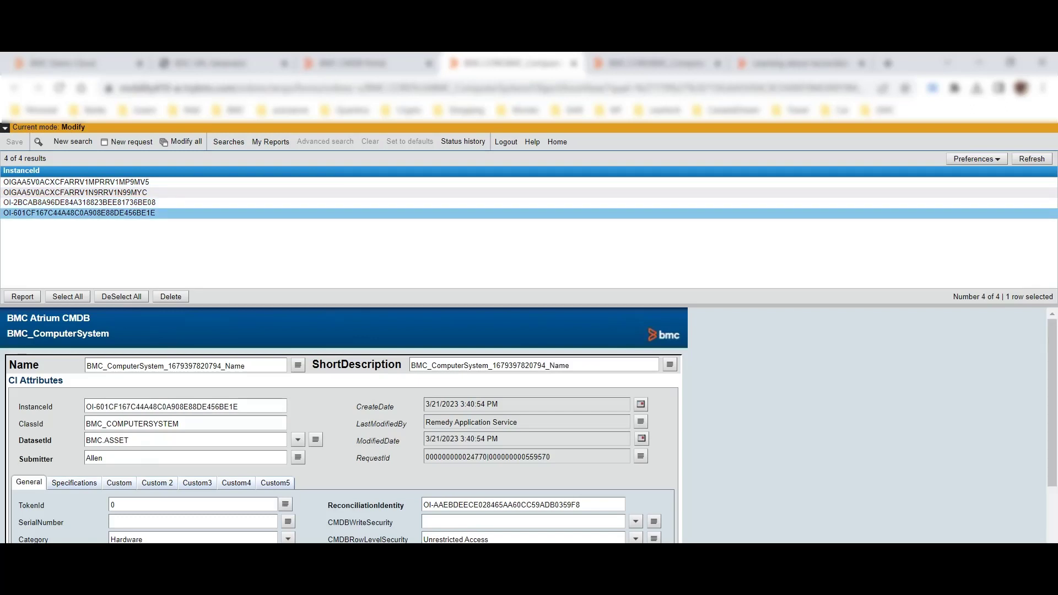
pyautogui.click(79, 202)
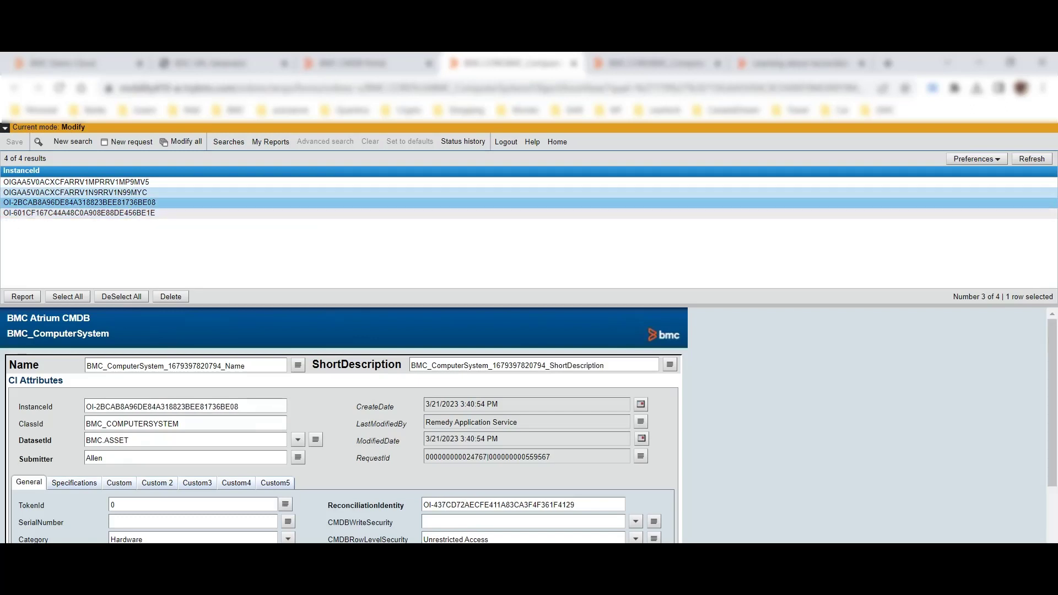
pyautogui.click(75, 192)
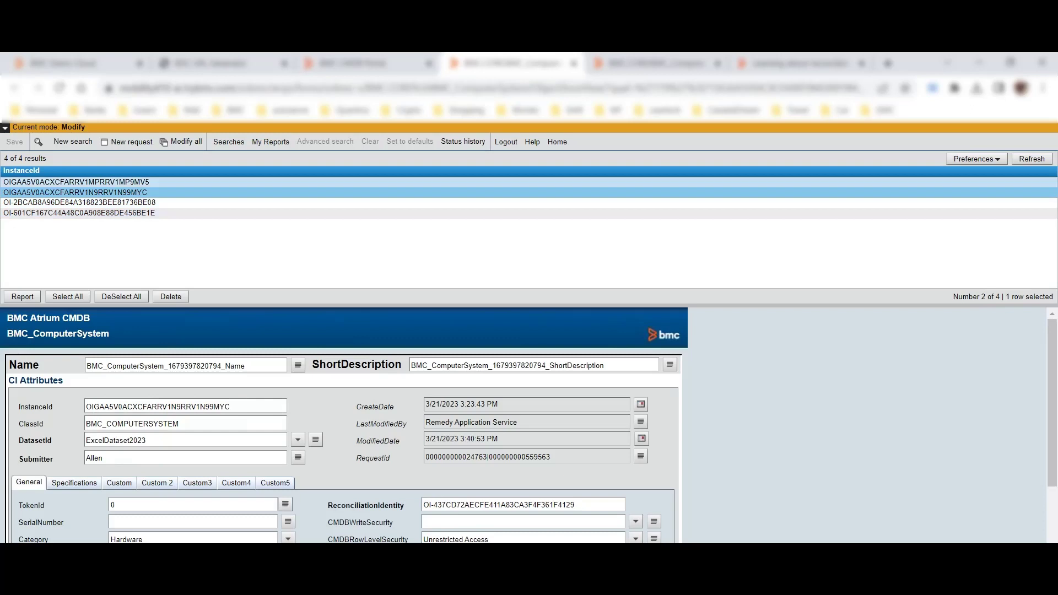
pyautogui.click(76, 182)
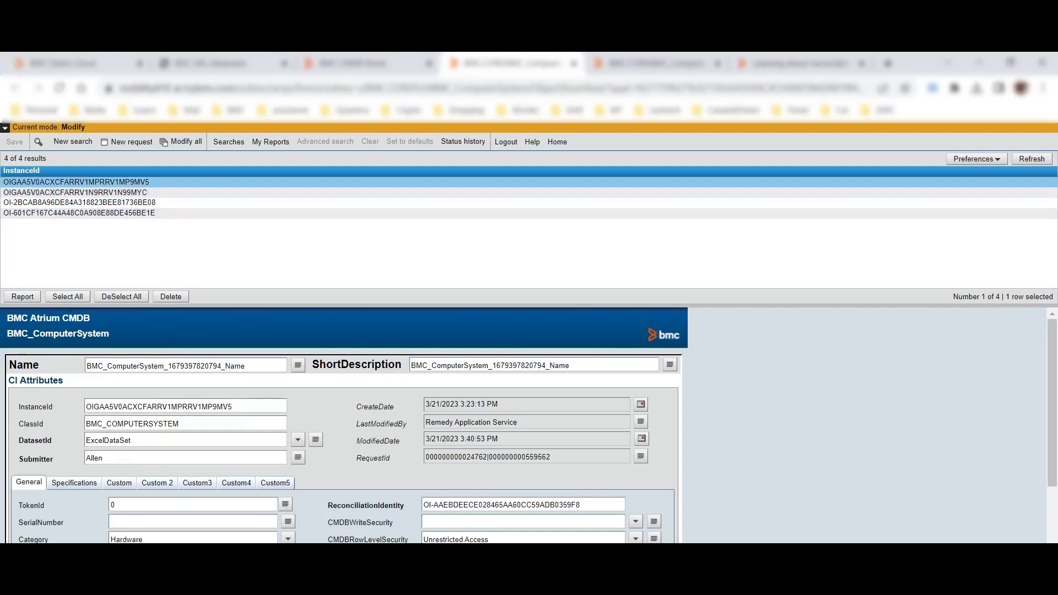
pyautogui.click(75, 193)
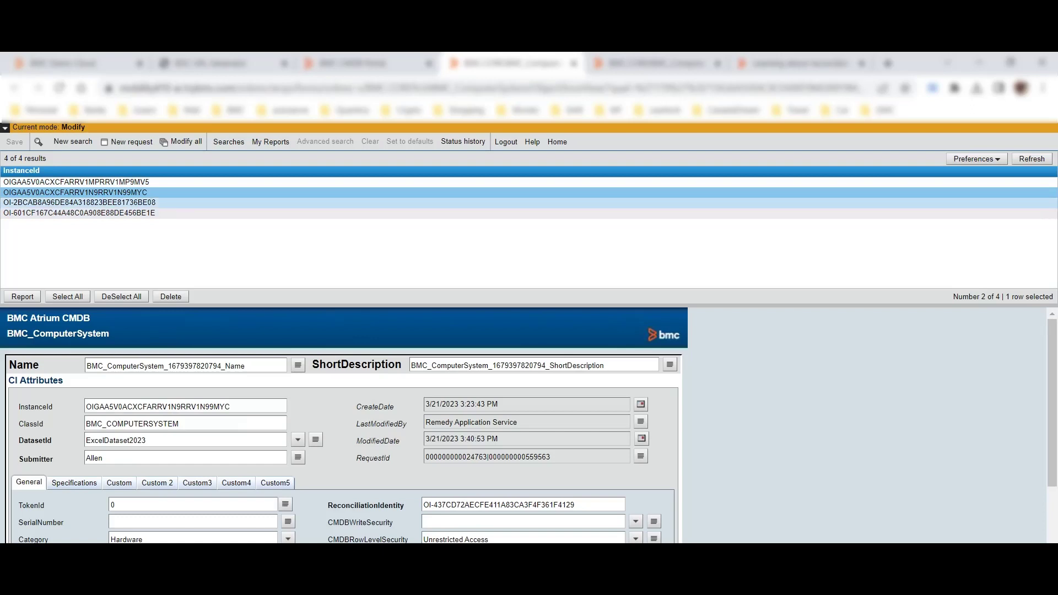
pyautogui.click(79, 203)
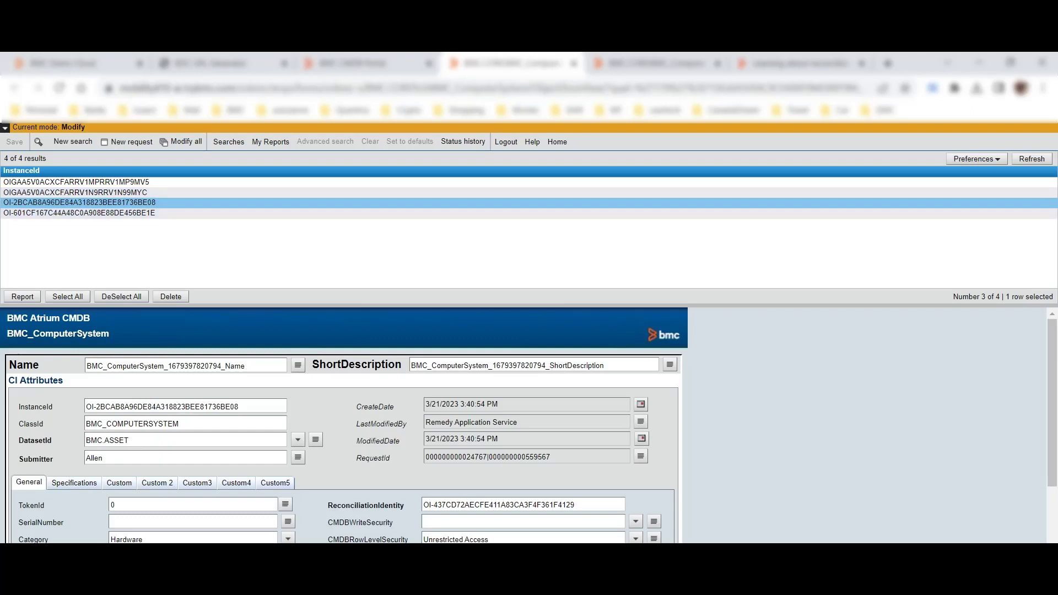
# Compare DatasetId, ShortDescription and ReconciliationIdentity between the two BMC.ASSET records and the ExcelDataset2023 record.
pyautogui.click(80, 214)
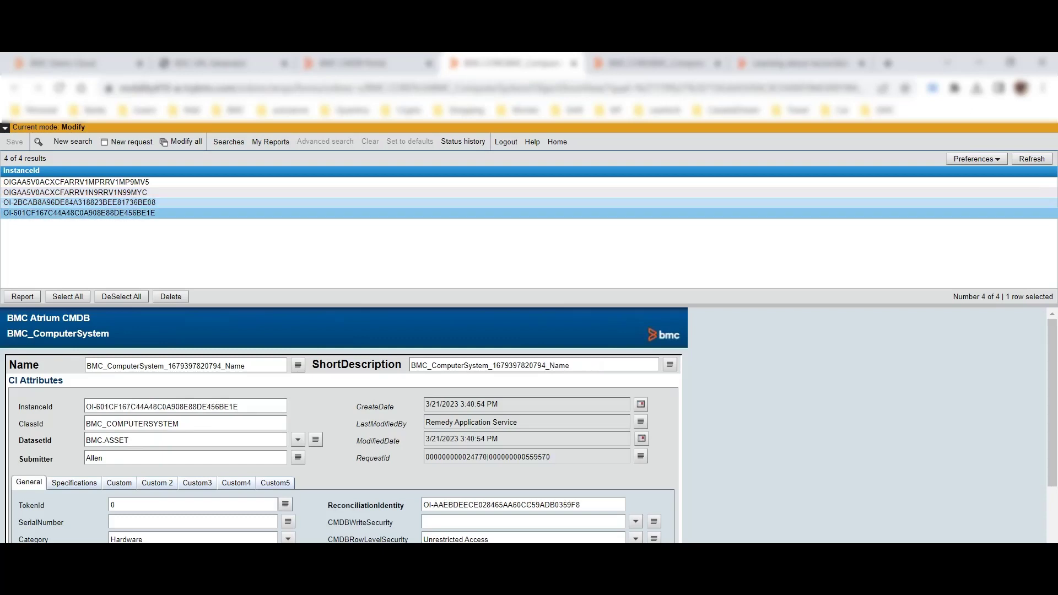
pyautogui.click(79, 203)
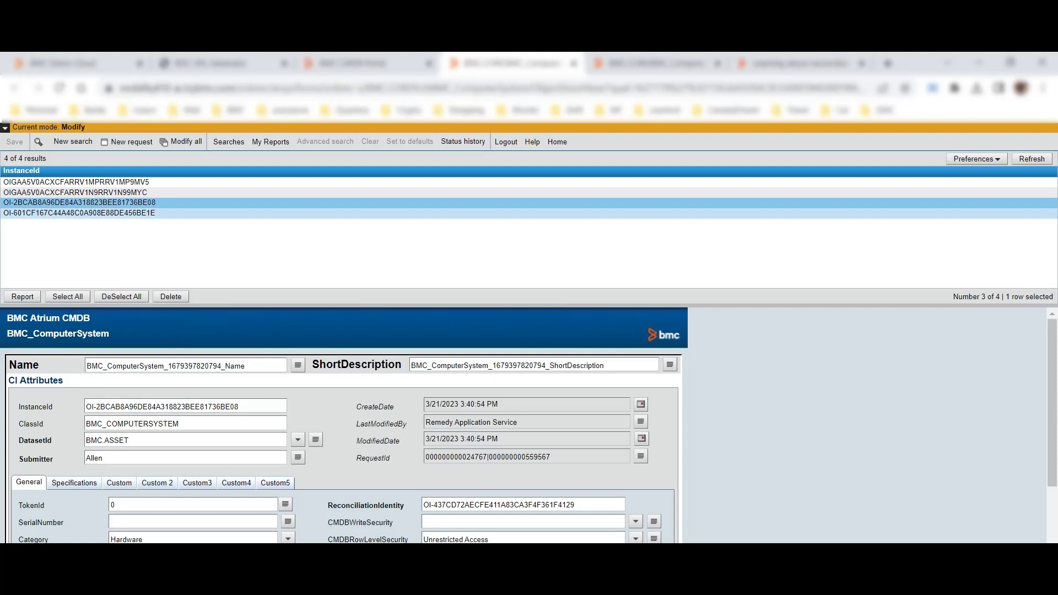
pyautogui.click(79, 213)
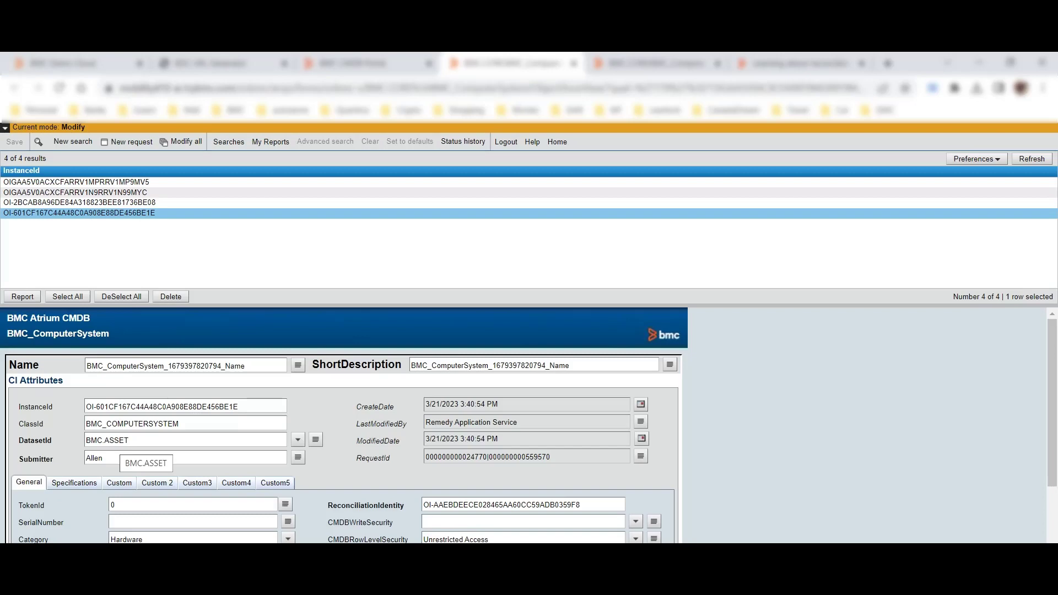
pyautogui.click(79, 193)
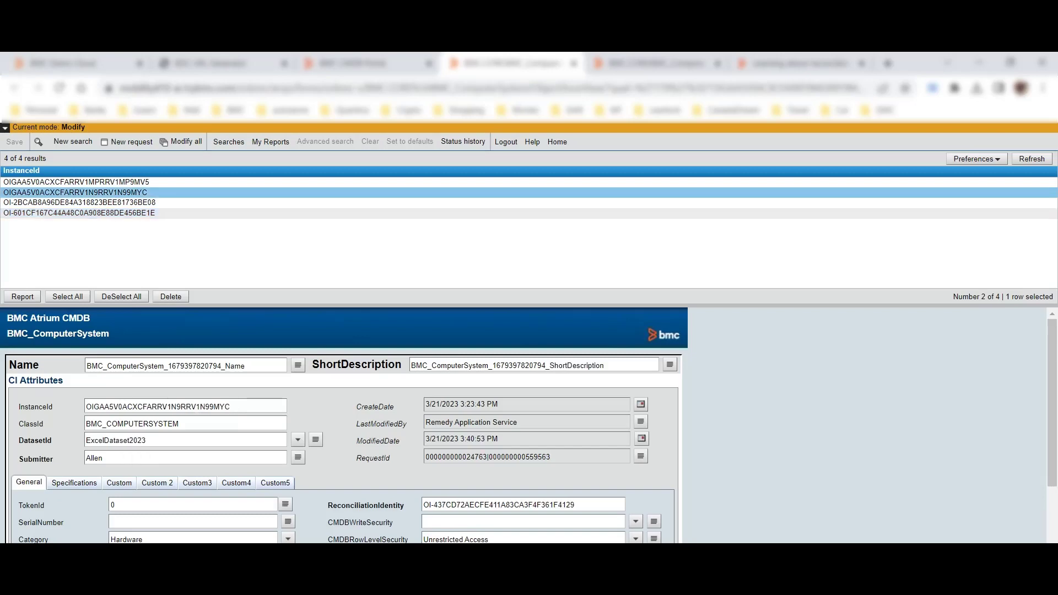
# Examine the ExcelDataset2023 record's General and Custom attributes, including NormalizationStatus and ReconciliationIdentity.
pyautogui.scroll(-4, 344, 424)
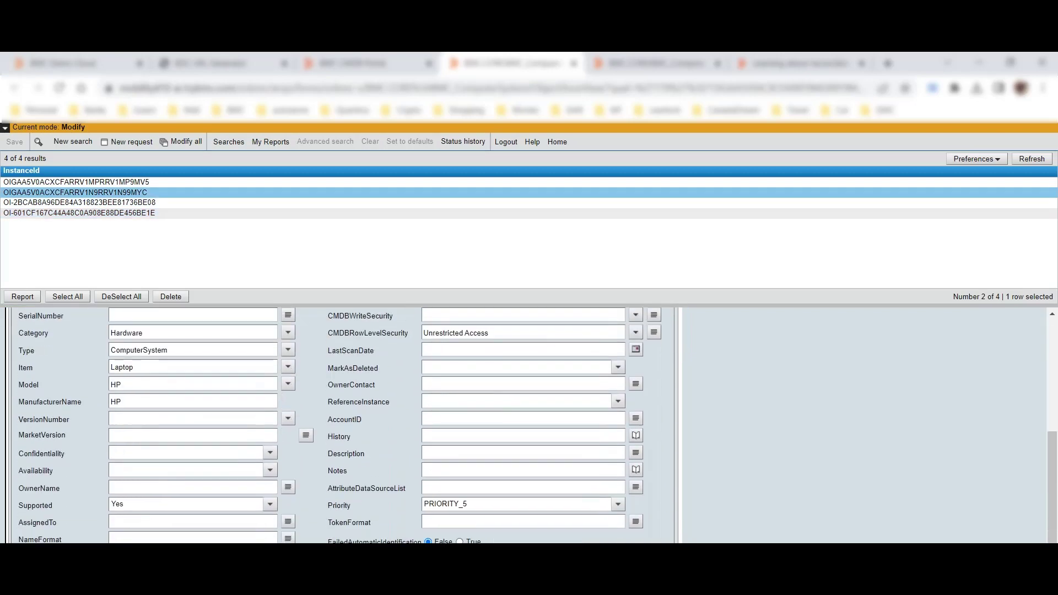
pyautogui.scroll(5, 343, 425)
pyautogui.click(118, 413)
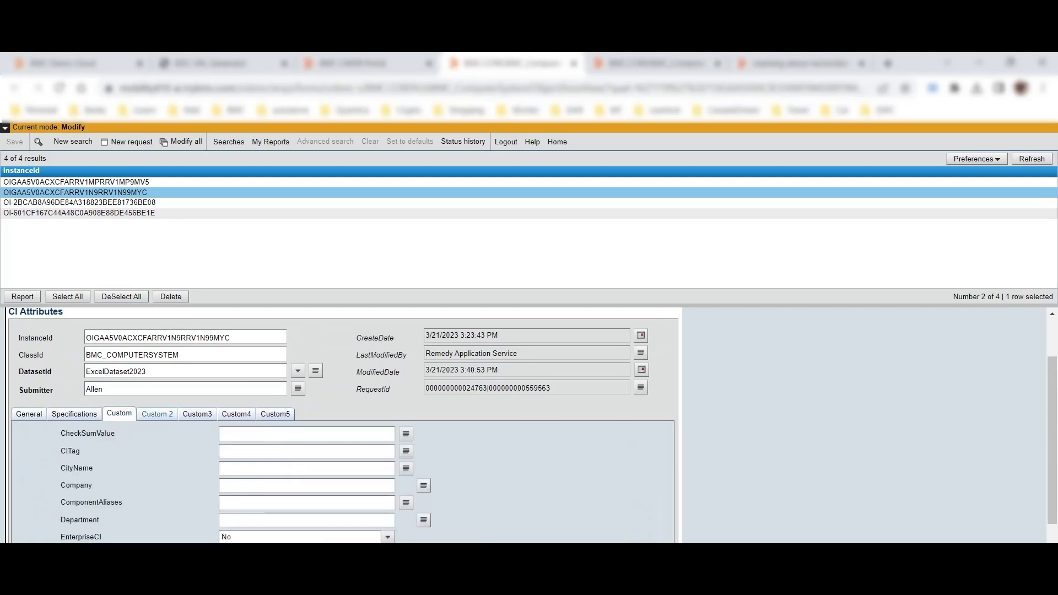
pyautogui.click(157, 414)
pyautogui.click(197, 414)
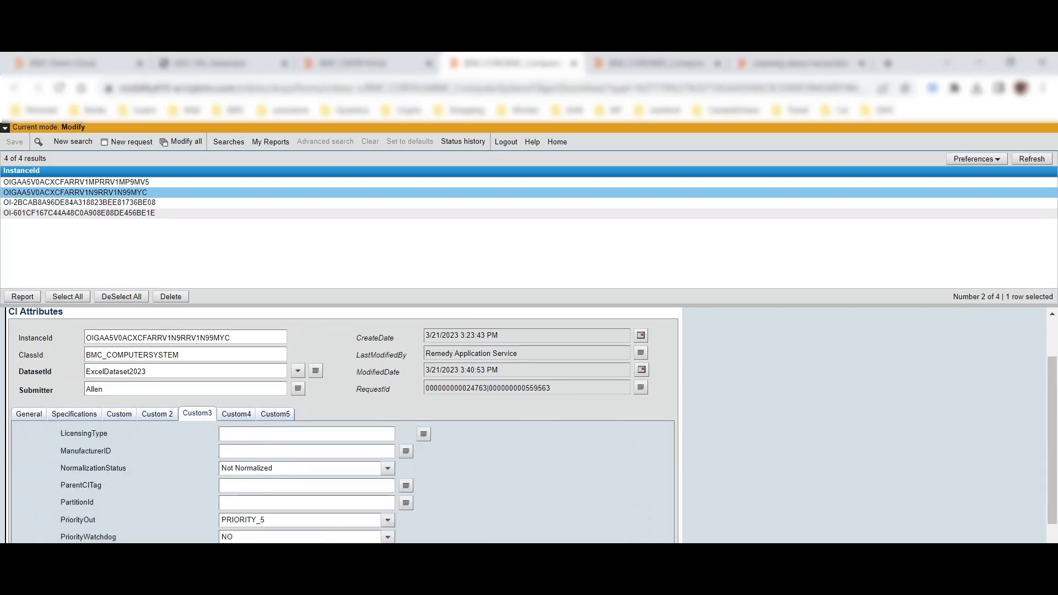
pyautogui.click(236, 413)
pyautogui.click(275, 414)
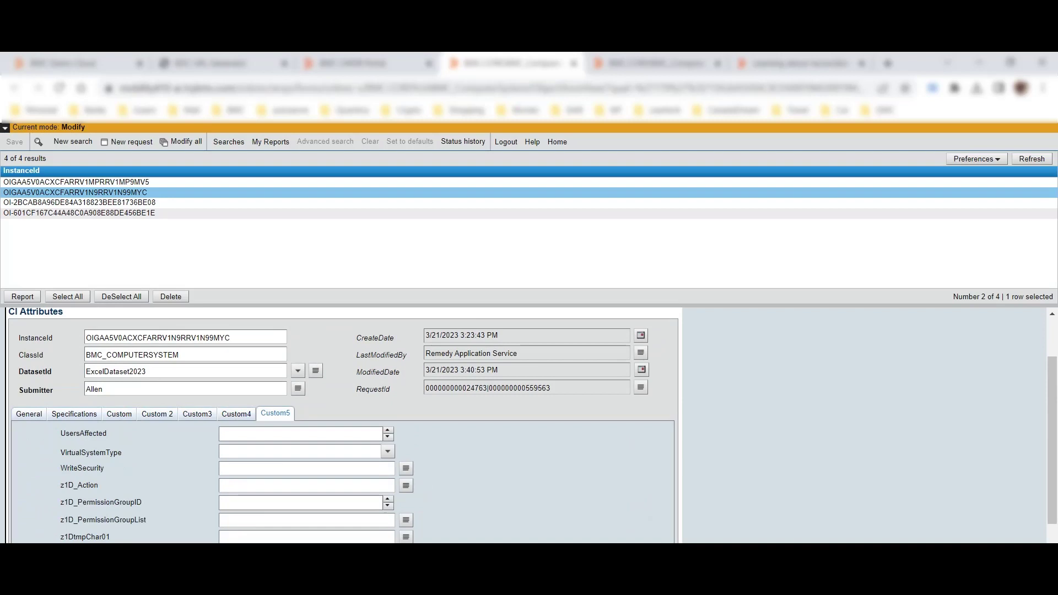
pyautogui.click(197, 414)
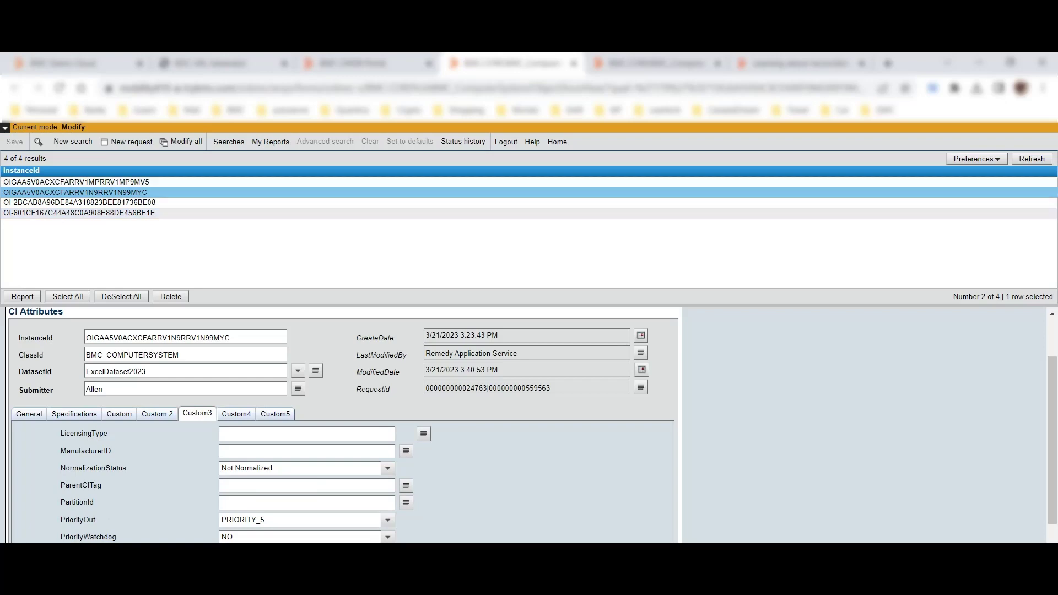
pyautogui.click(29, 414)
pyautogui.scroll(-1, 342, 441)
pyautogui.scroll(-2, 342, 424)
pyautogui.scroll(-1, 342, 424)
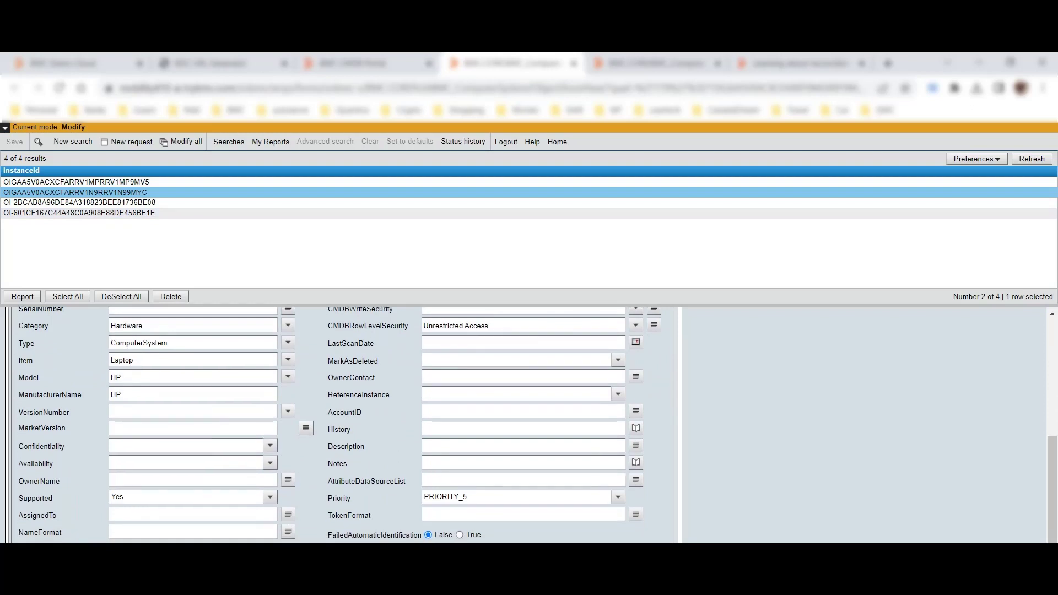
pyautogui.scroll(3, 342, 424)
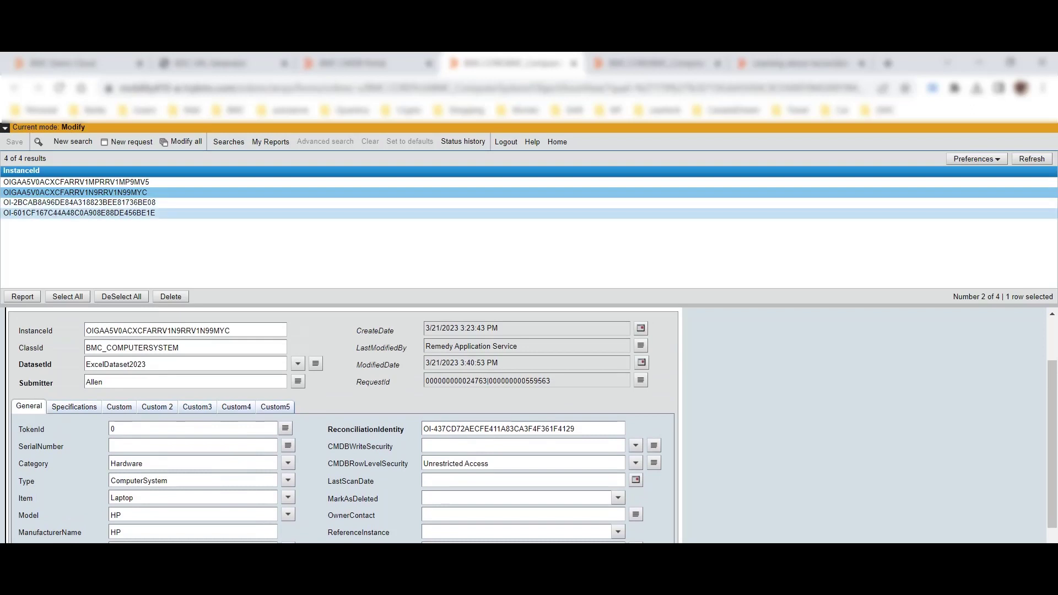
# Recheck both BMC.ASSET records, and open the Reconjobmanual job from the reconciliation jobs list.
pyautogui.click(80, 213)
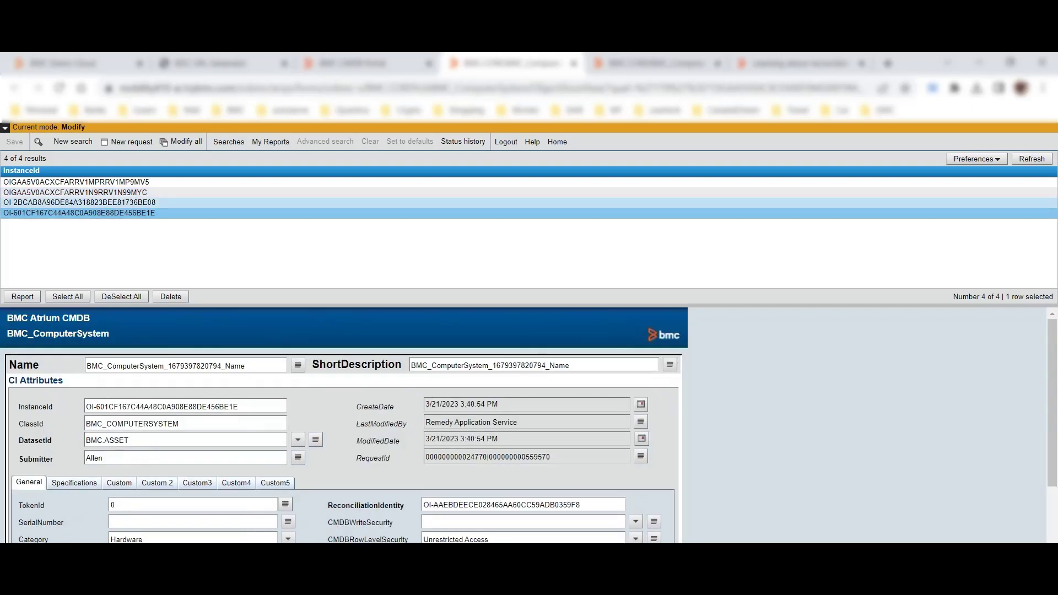
pyautogui.click(79, 203)
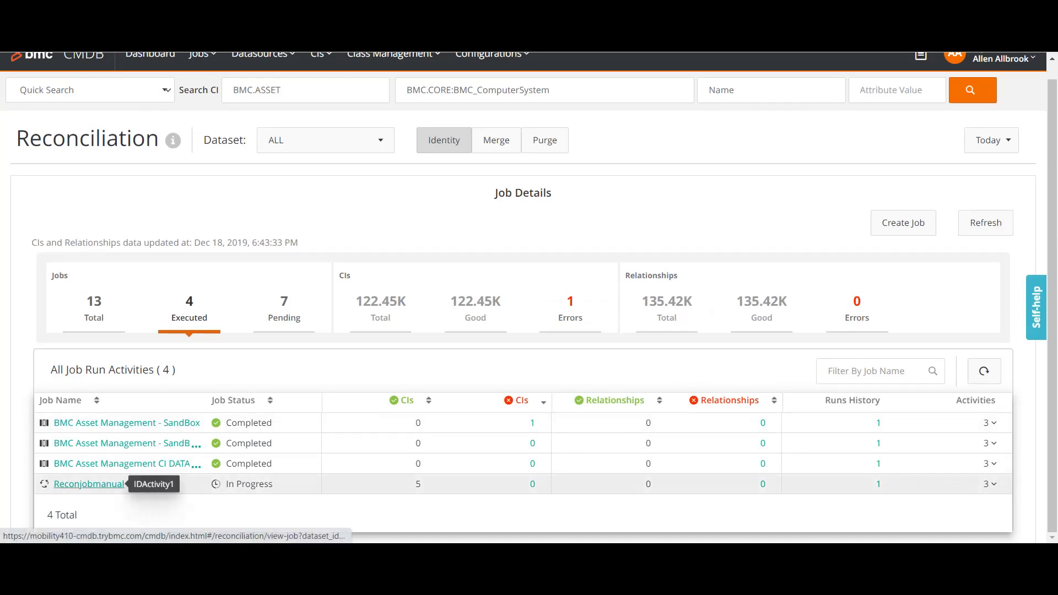
pyautogui.click(113, 484)
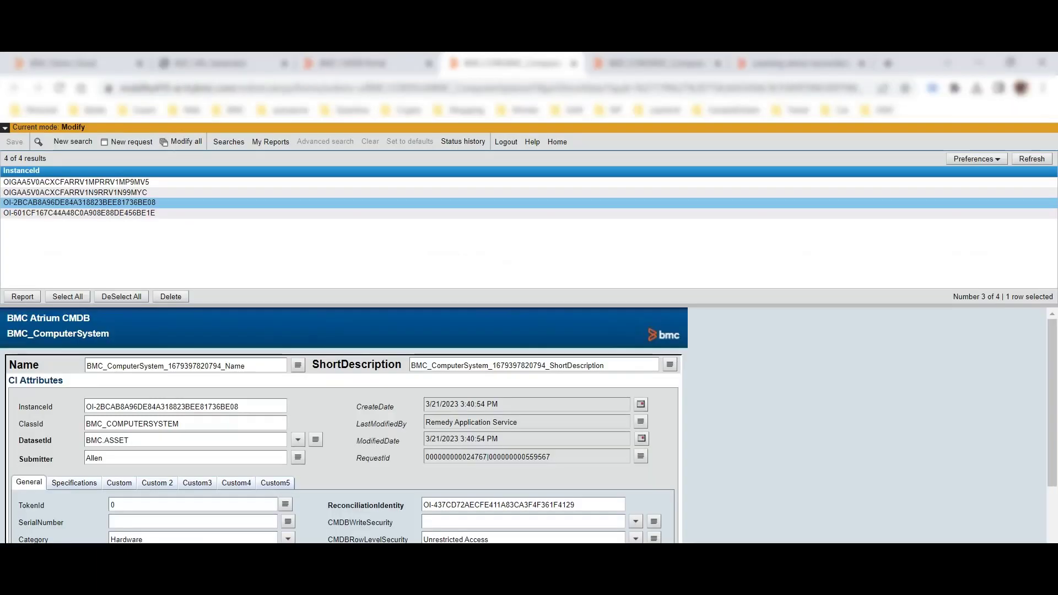
# Start a new BMC_ComputerSystem search and find all records with DatasetId ExcelDataSet.
pyautogui.click(73, 141)
pyautogui.click(298, 283)
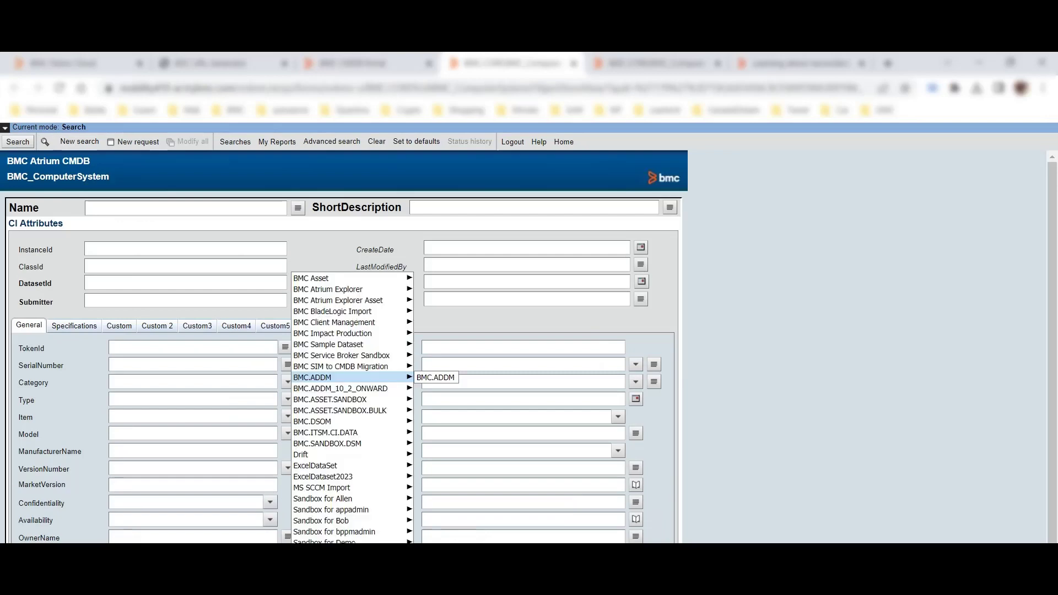
pyautogui.moveTo(330, 465)
pyautogui.click(437, 466)
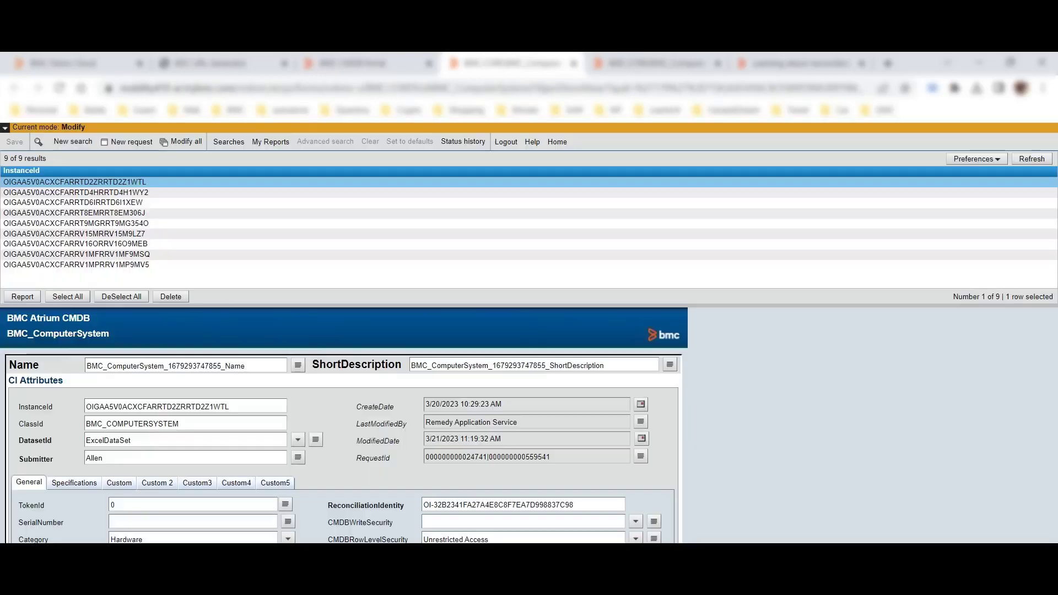
# Inspect the Name, ModifiedDate and ReconciliationIdentity of the individual ExcelDataSet records.
pyautogui.click(76, 264)
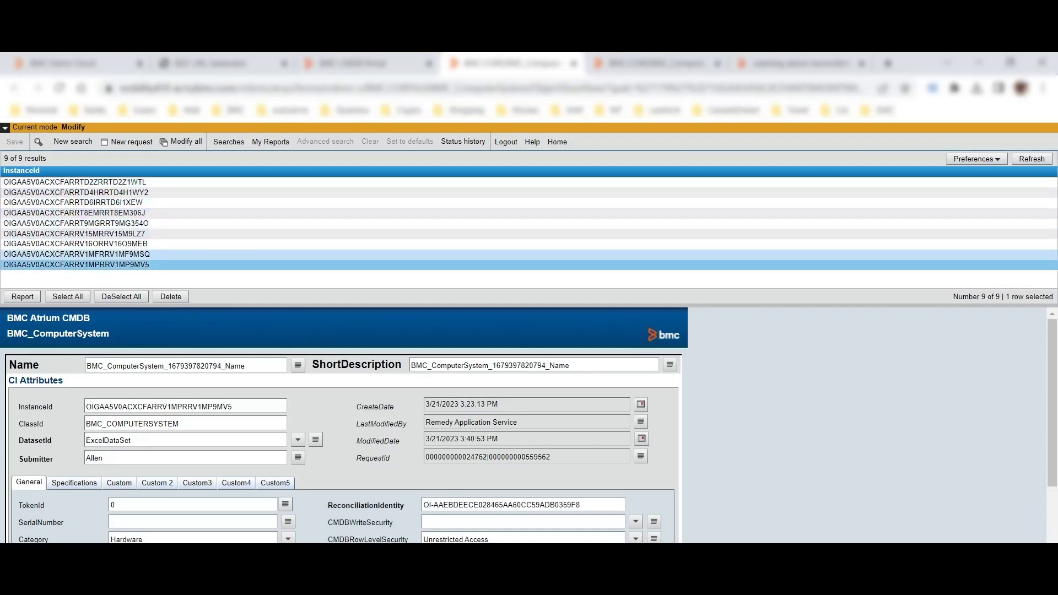
pyautogui.click(76, 254)
pyautogui.click(76, 244)
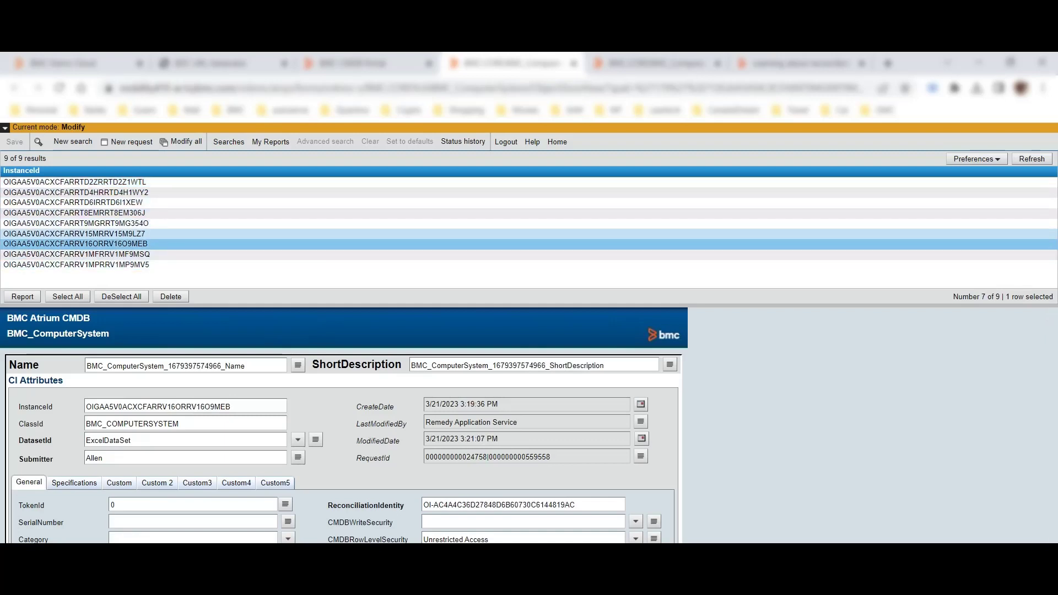
pyautogui.click(76, 233)
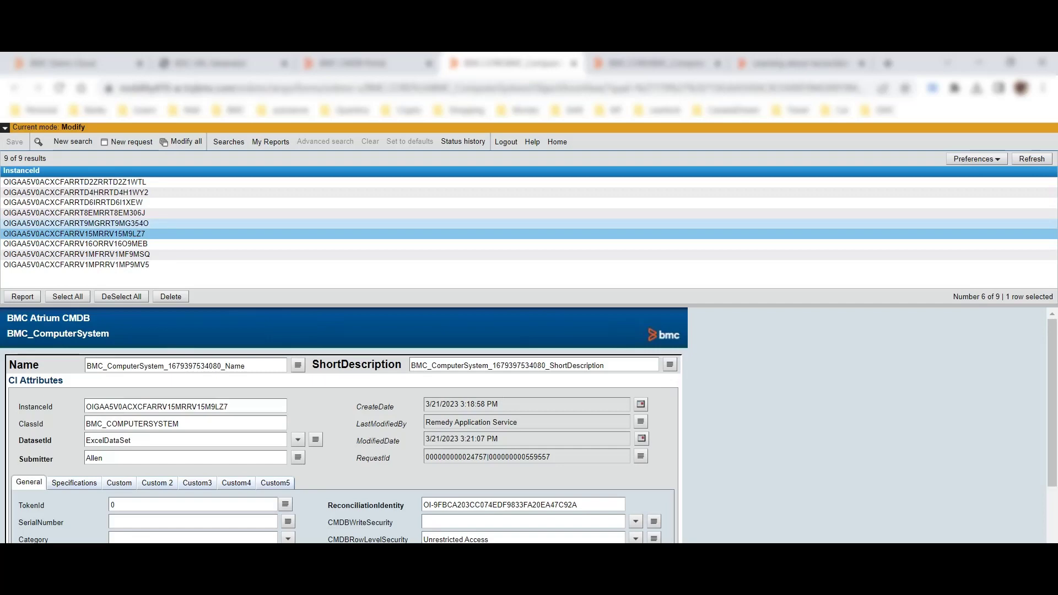
pyautogui.click(76, 223)
pyautogui.click(76, 264)
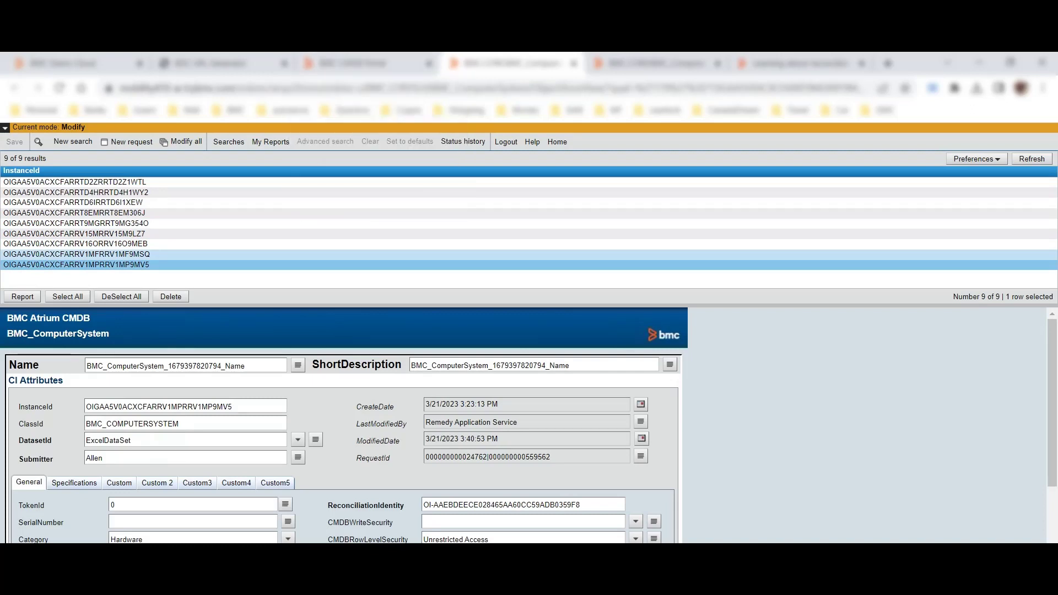
pyautogui.click(76, 233)
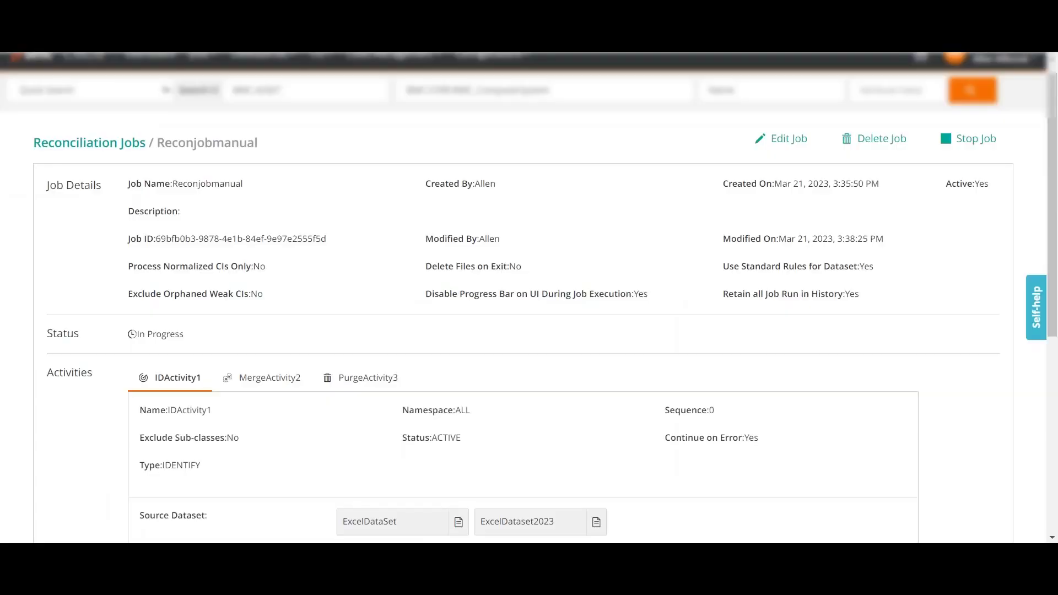
# Review MergeActivity2's datasets, qualification, precedence and job run statistics on the Reconjobmanual job page.
pyautogui.scroll(-1, 245, 377)
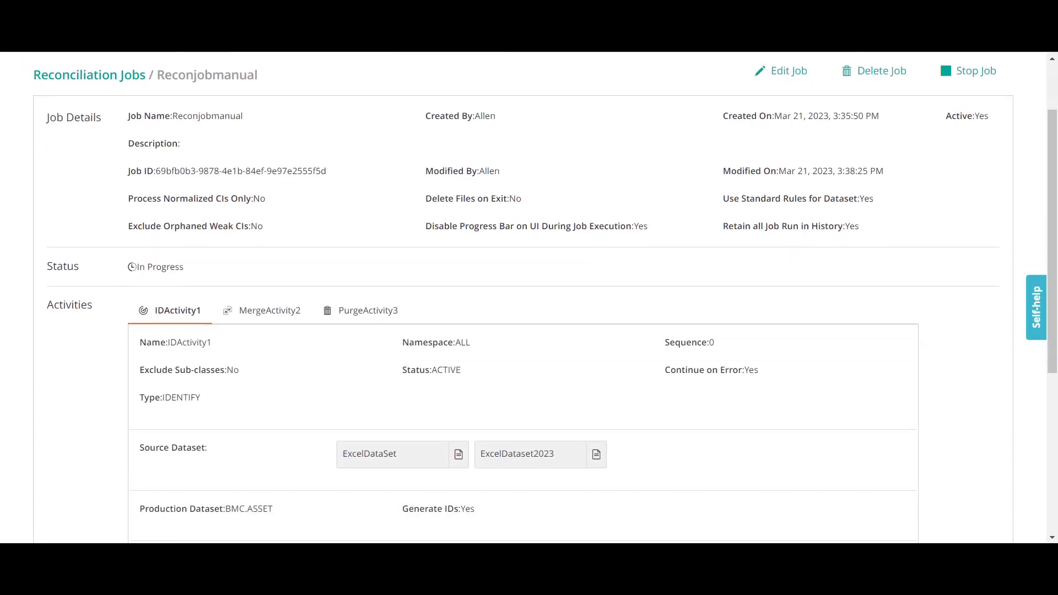
pyautogui.click(269, 311)
pyautogui.scroll(-2, 269, 310)
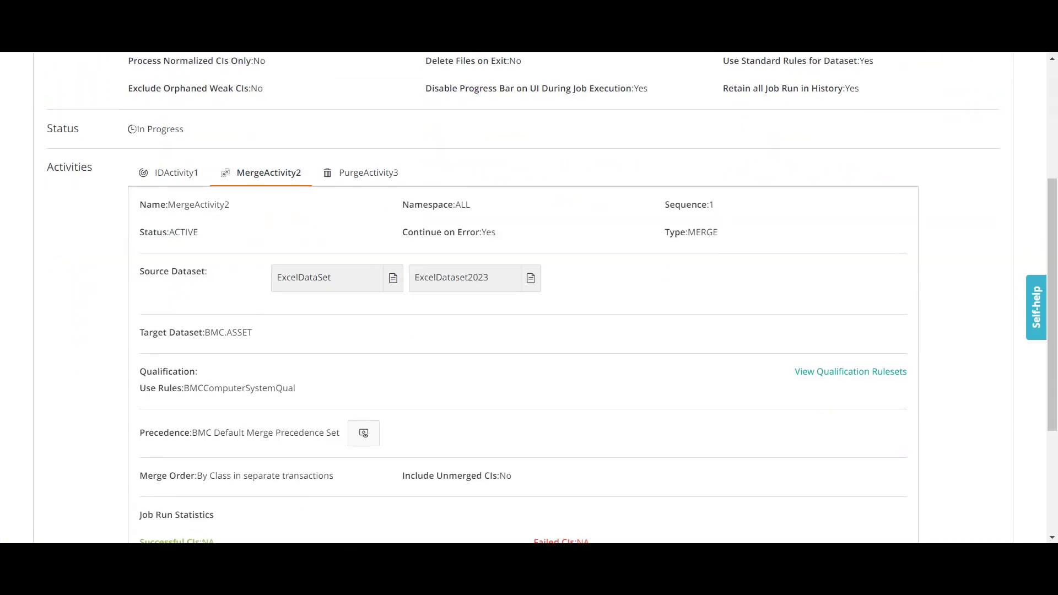
pyautogui.scroll(-2, 529, 298)
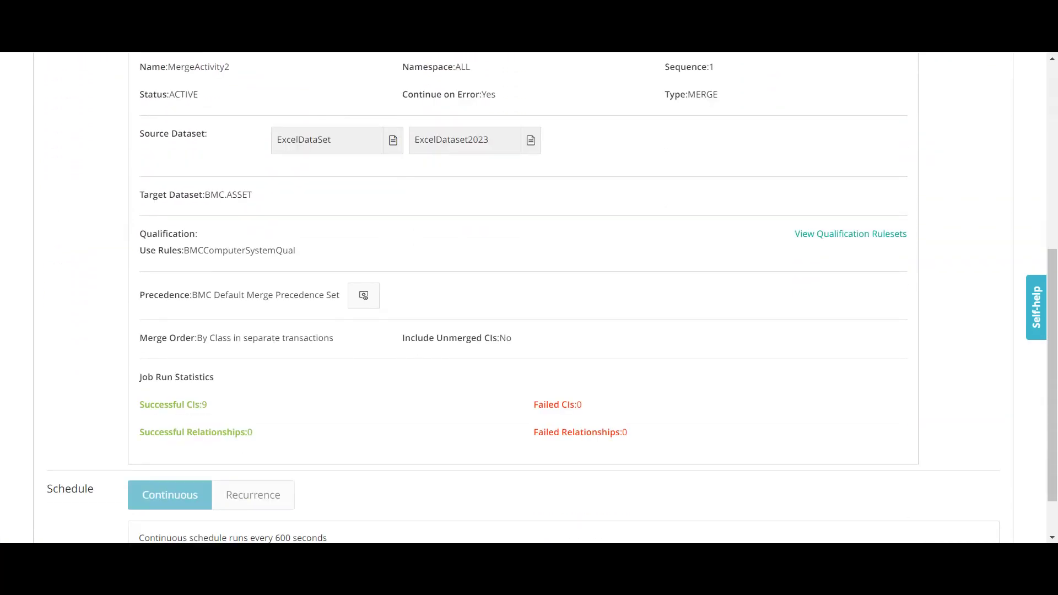
pyautogui.scroll(-1, 529, 297)
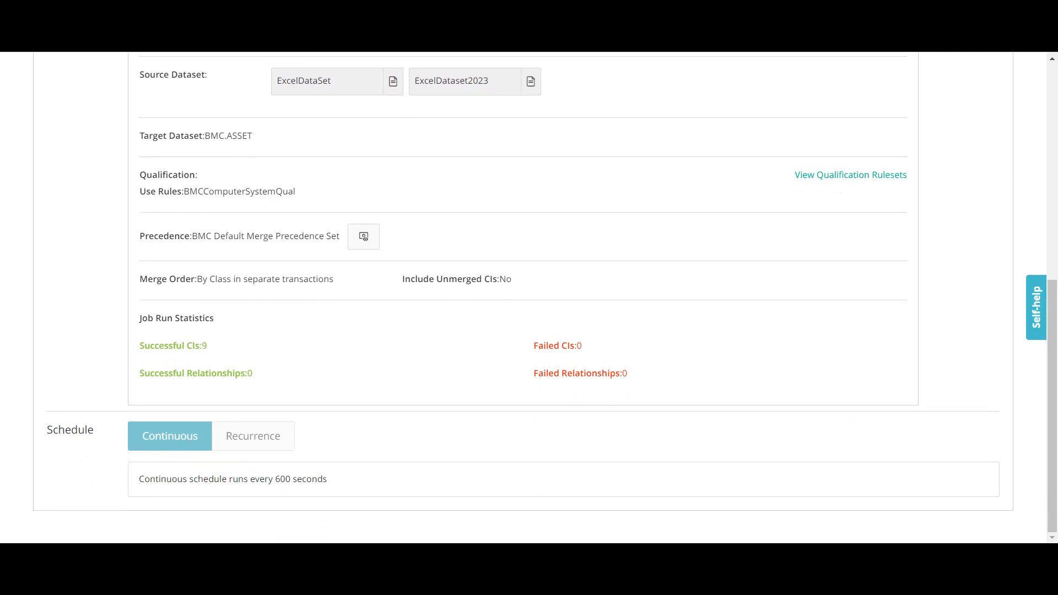
pyautogui.scroll(2, 529, 298)
pyautogui.scroll(6, 331, 308)
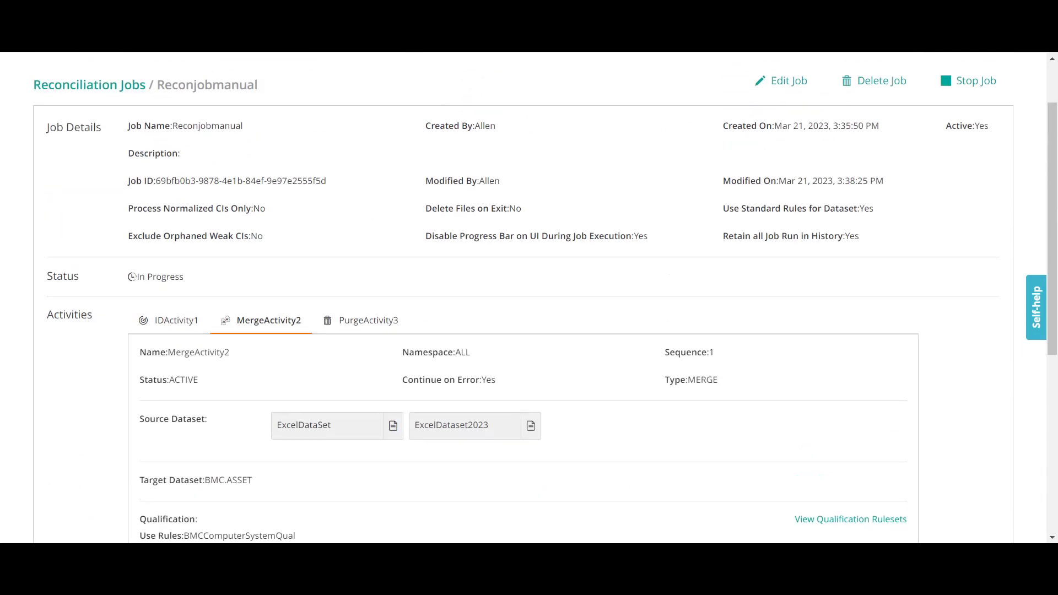
# Review PurgeActivity3's settings and job run statistics, and revisit the MergeActivity2 and IDActivity1 details.
pyautogui.click(326, 321)
pyautogui.scroll(-5, 529, 297)
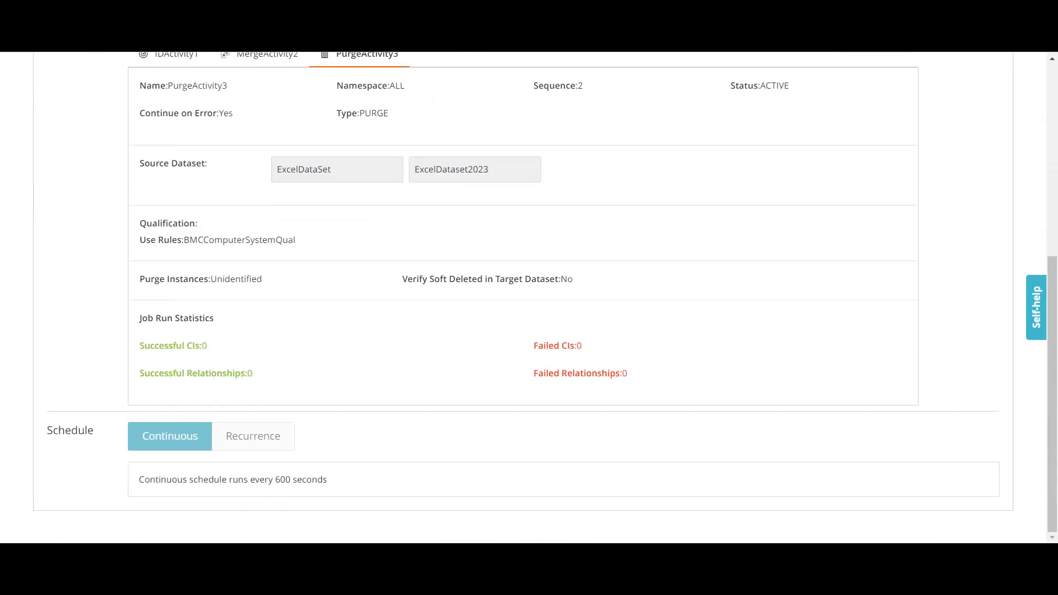
pyautogui.scroll(4, 529, 297)
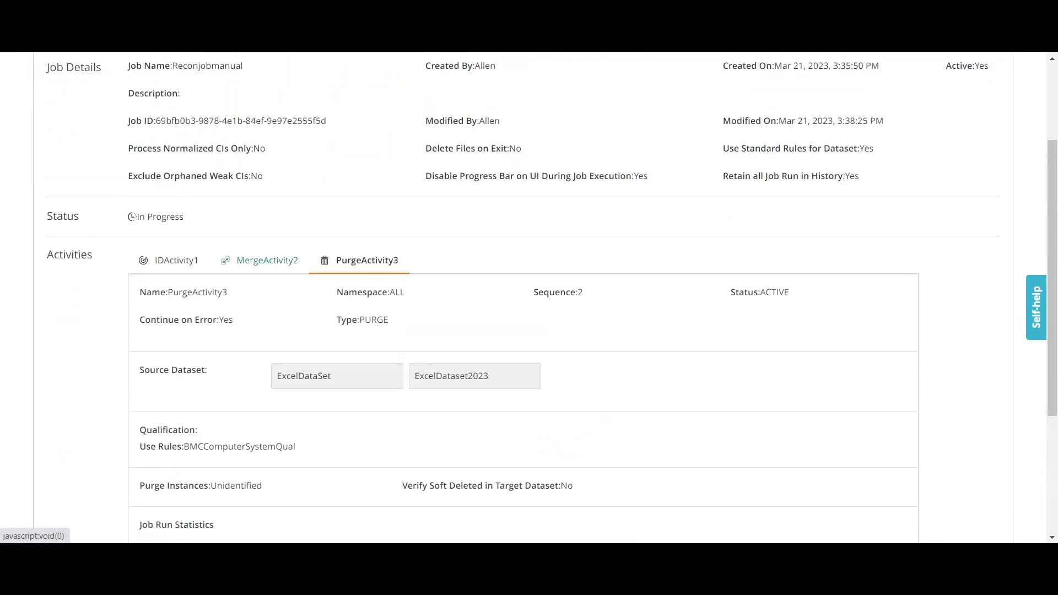
pyautogui.scroll(-3, 528, 297)
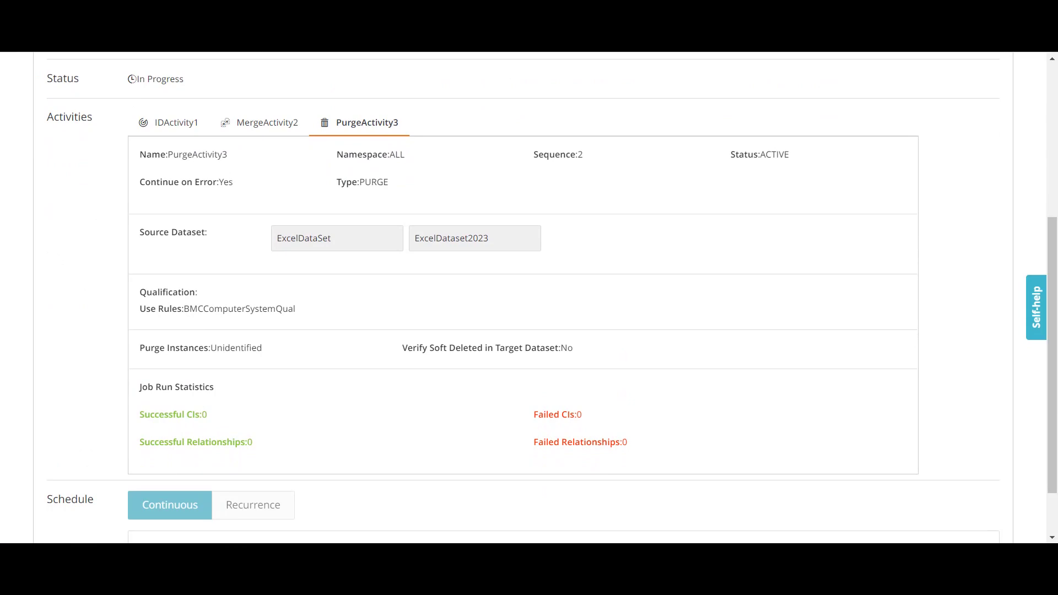
pyautogui.scroll(3, 528, 298)
pyautogui.click(269, 260)
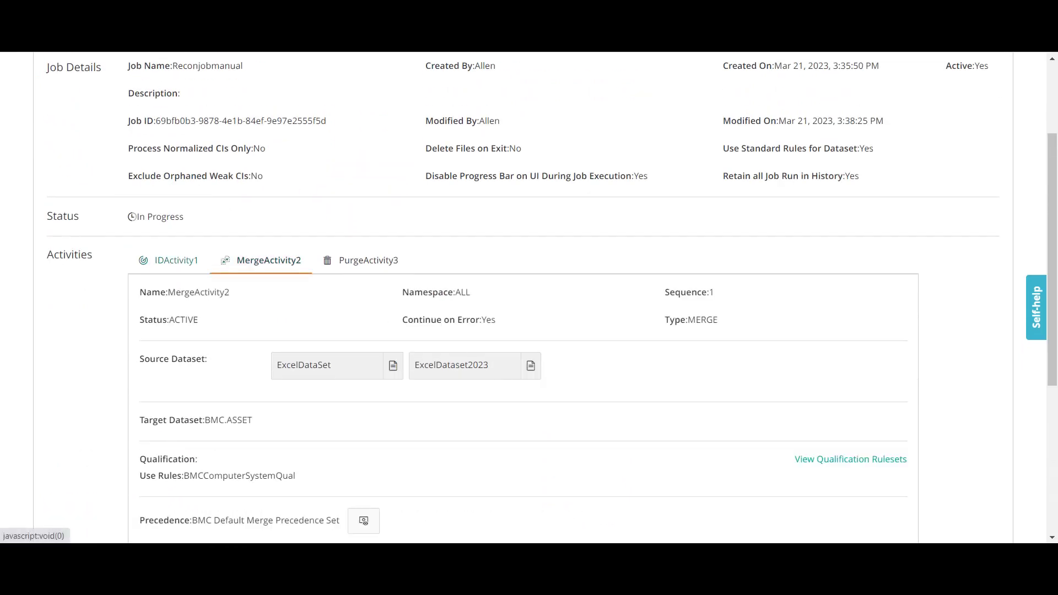
pyautogui.click(177, 260)
pyautogui.scroll(3, 529, 298)
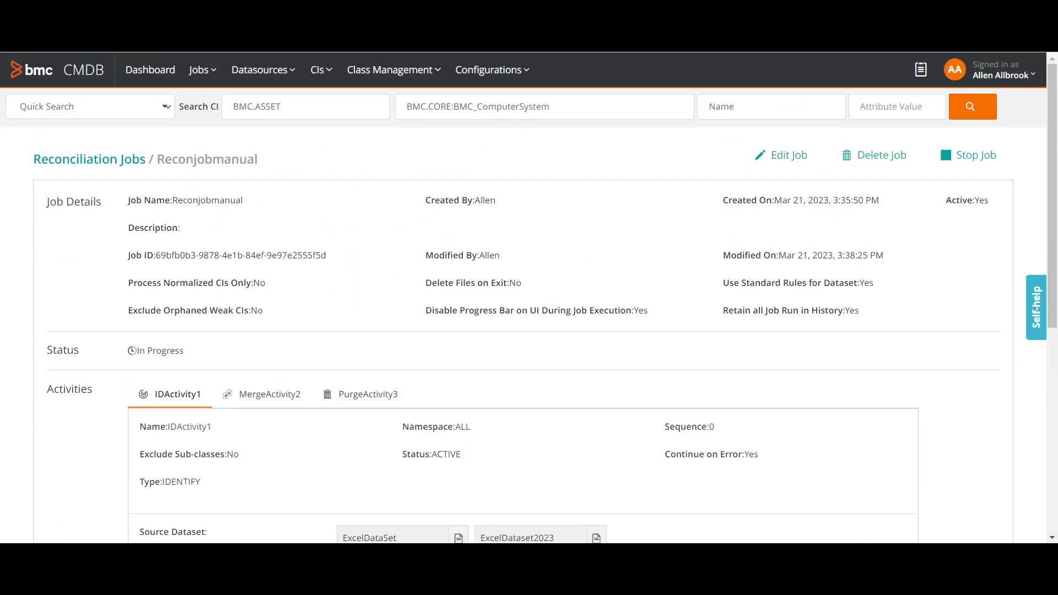
# Return to the reconciliation jobs list, check the progress and times of Reconjobmanual's activities, and refresh the job run list.
pyautogui.click(82, 156)
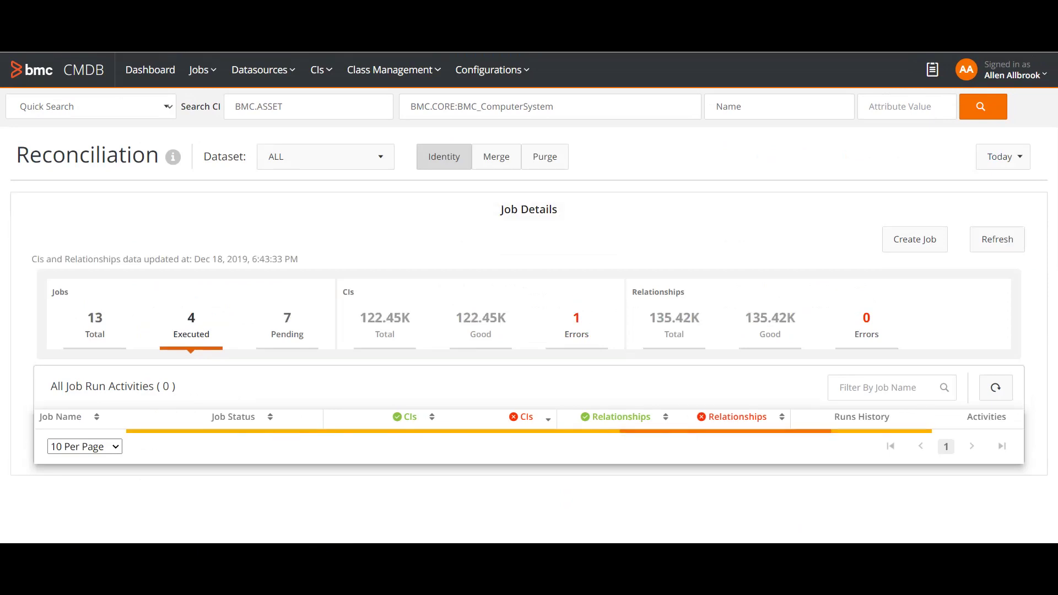
pyautogui.scroll(-1, 529, 297)
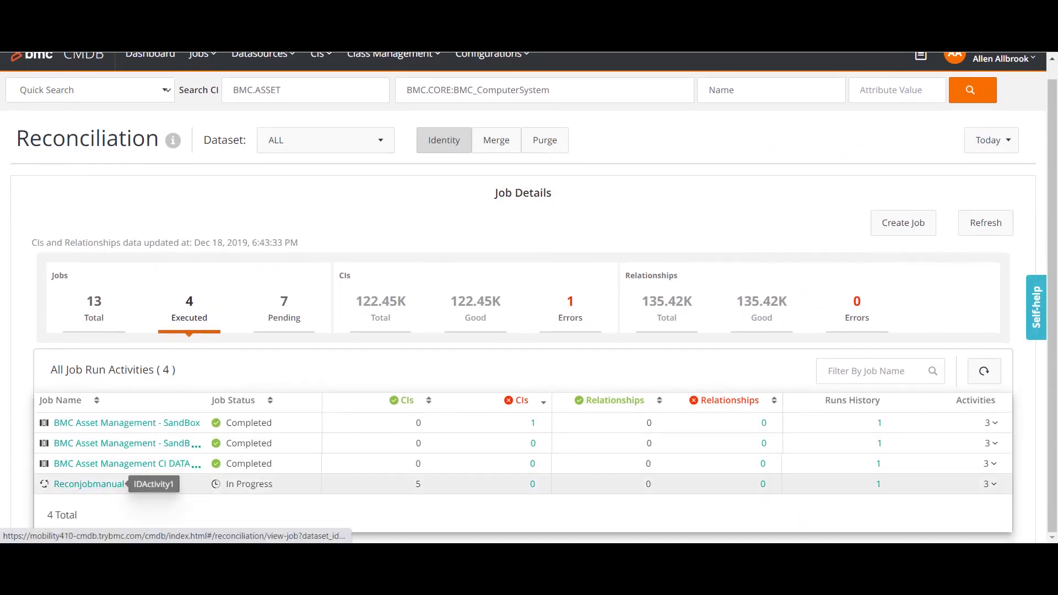
pyautogui.click(990, 485)
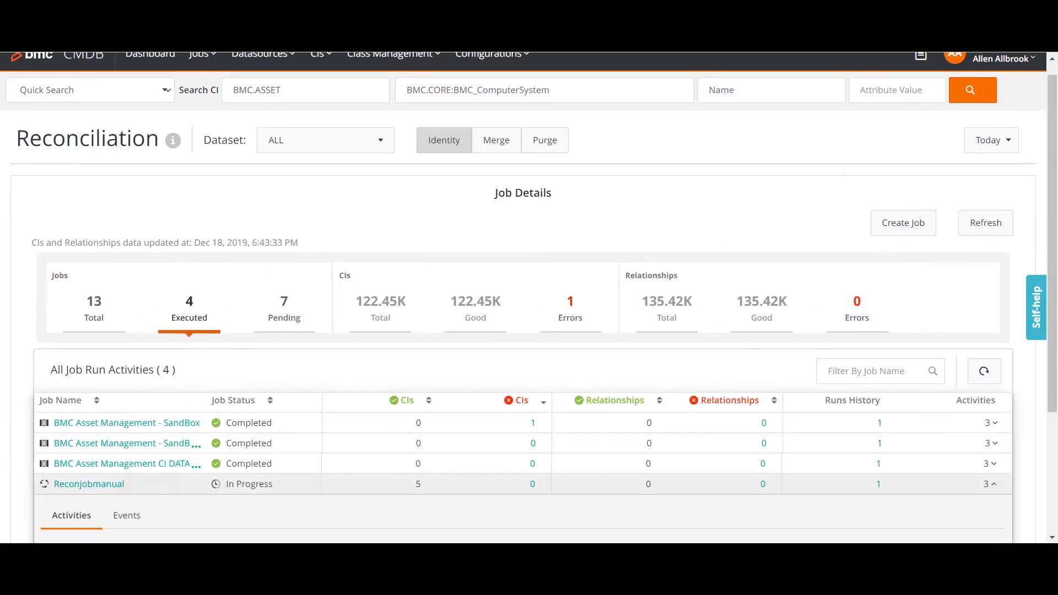
pyautogui.scroll(-3, 990, 484)
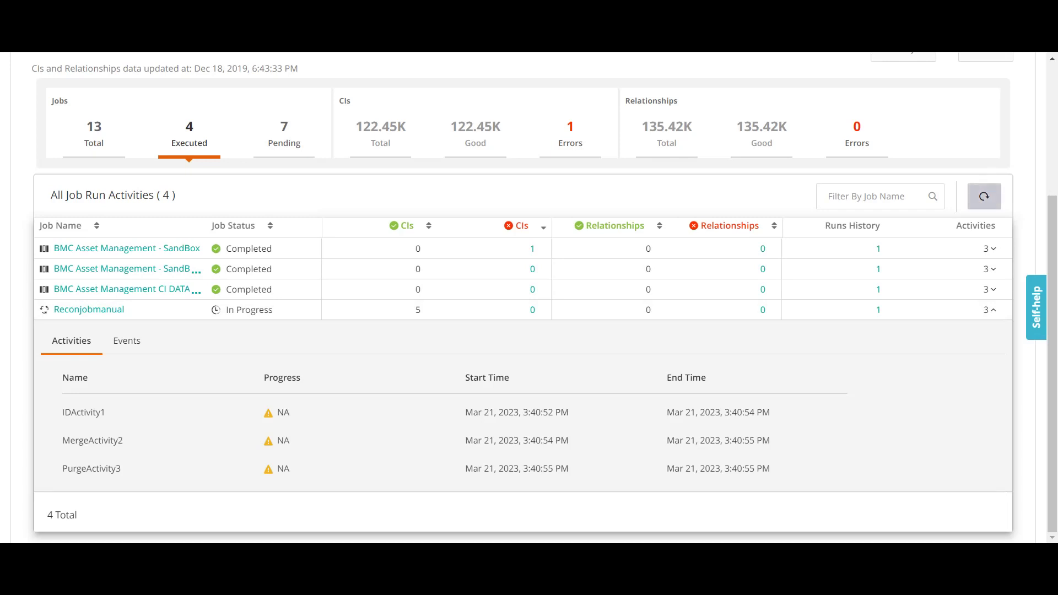
pyautogui.click(983, 196)
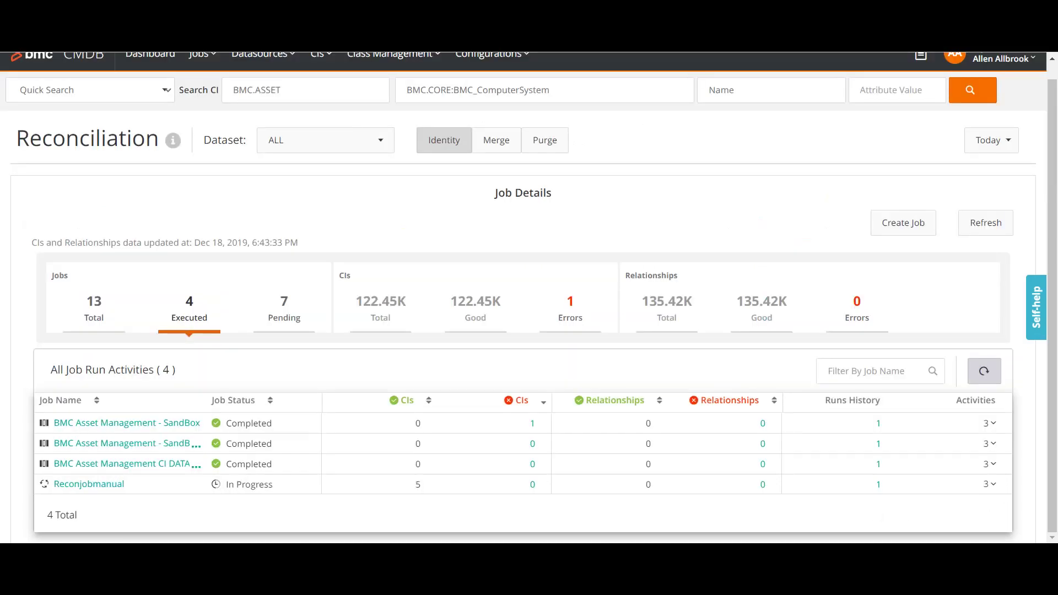